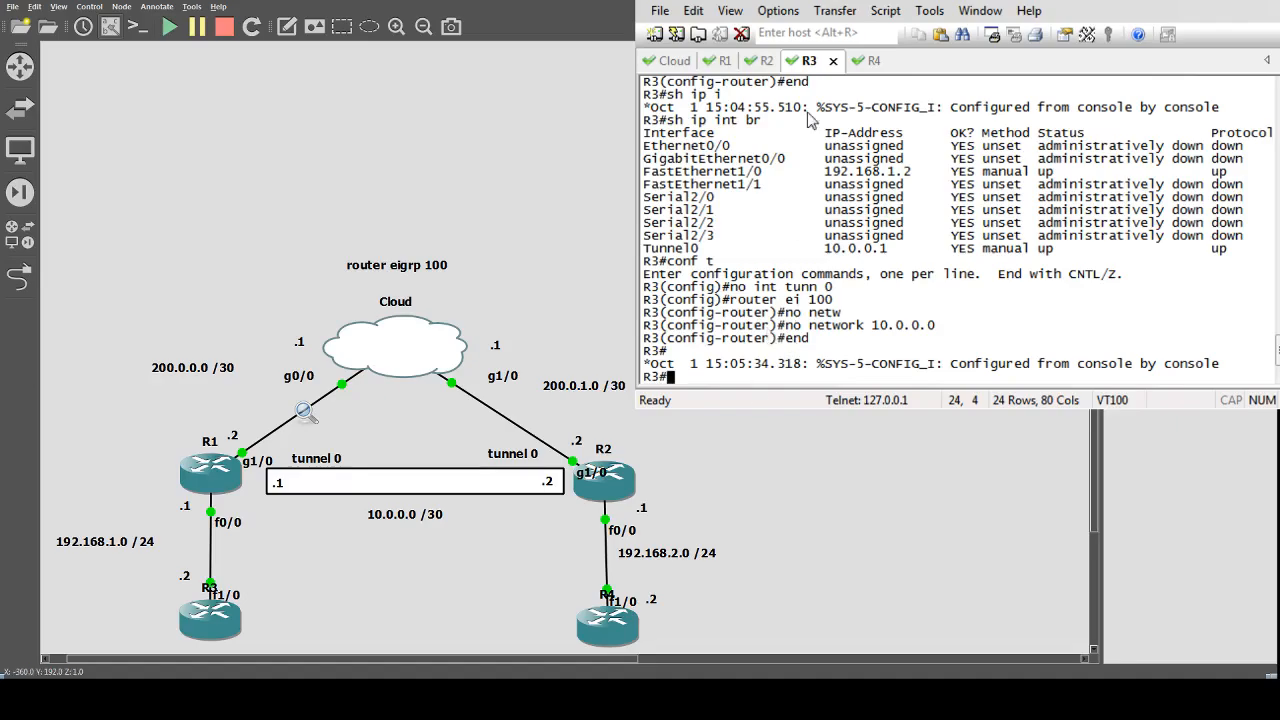
Display the Cloud router's brief IP interface summary.
click(667, 60)
text(c)
key(BackSpace)
text(sh)
key(BackSpace)
text(ip int br)
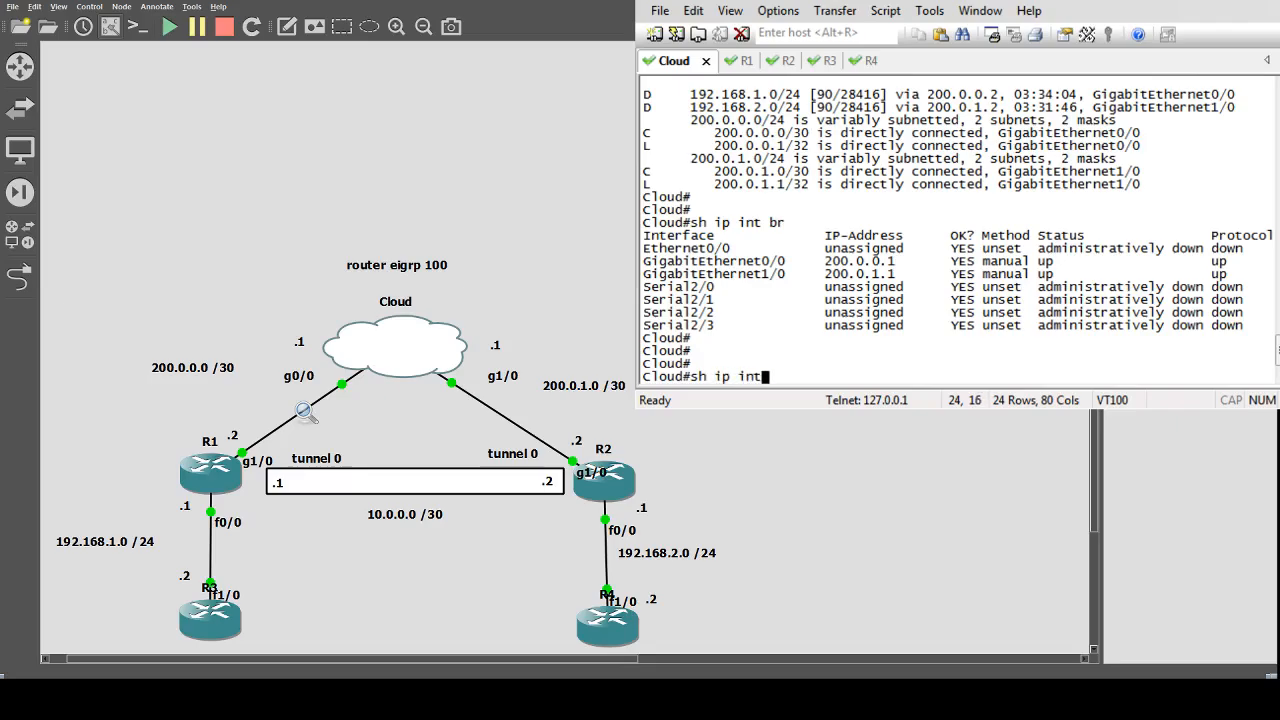
key(Return)
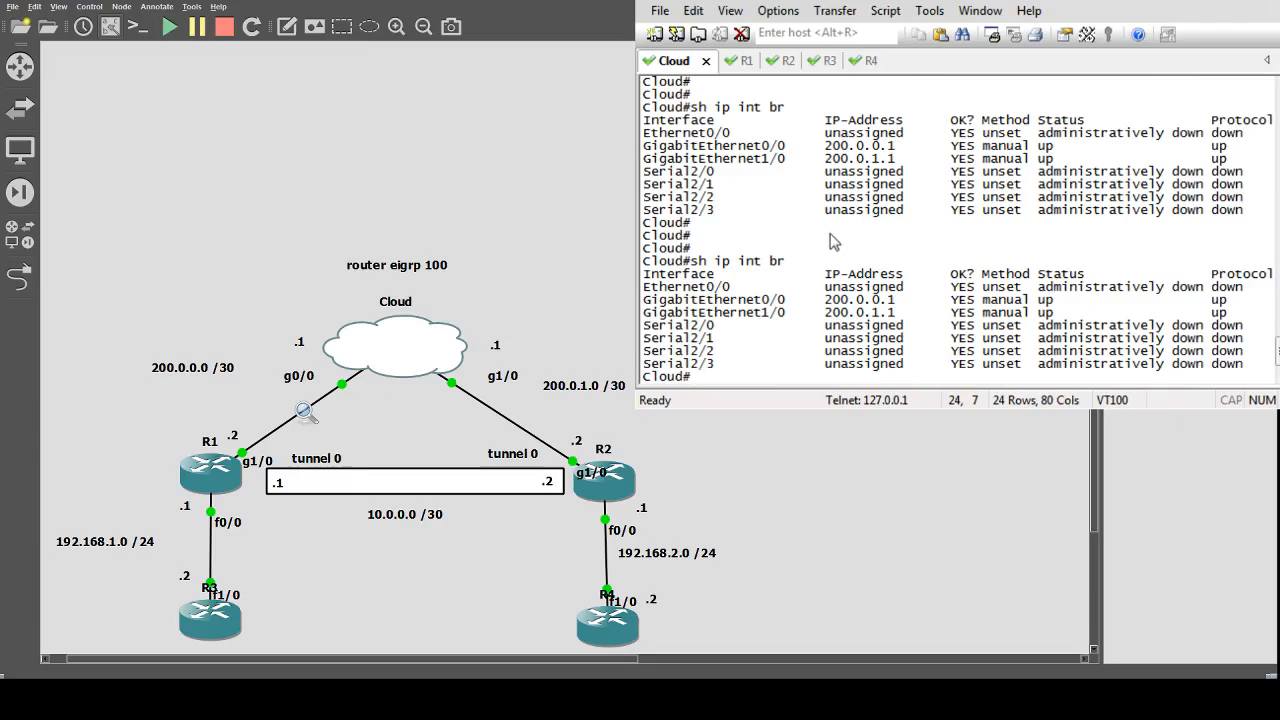
On R1, leave configuration mode and display the brief IP interface summary.
click(752, 66)
text(s)
key(BackSpace)
text(end)
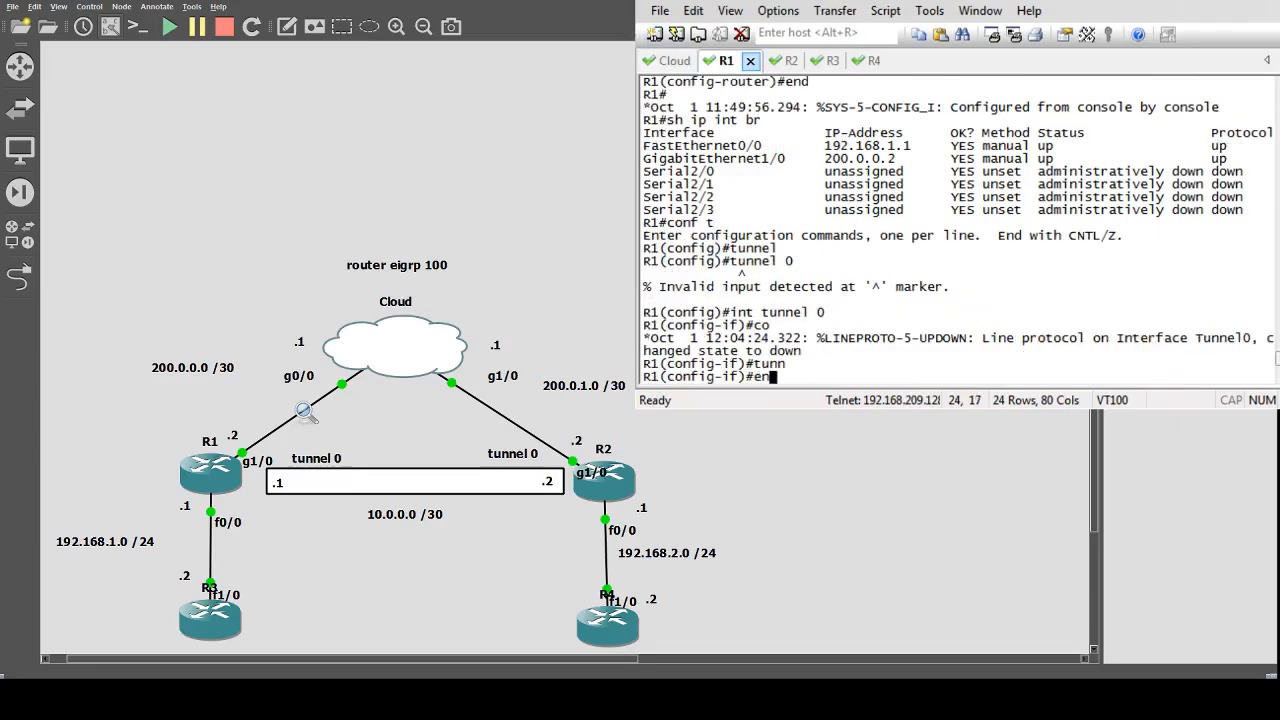
key(Return)
text(sh iup)
key(BackSpace)
key(BackSpace)
text(p int br)
key(Return)
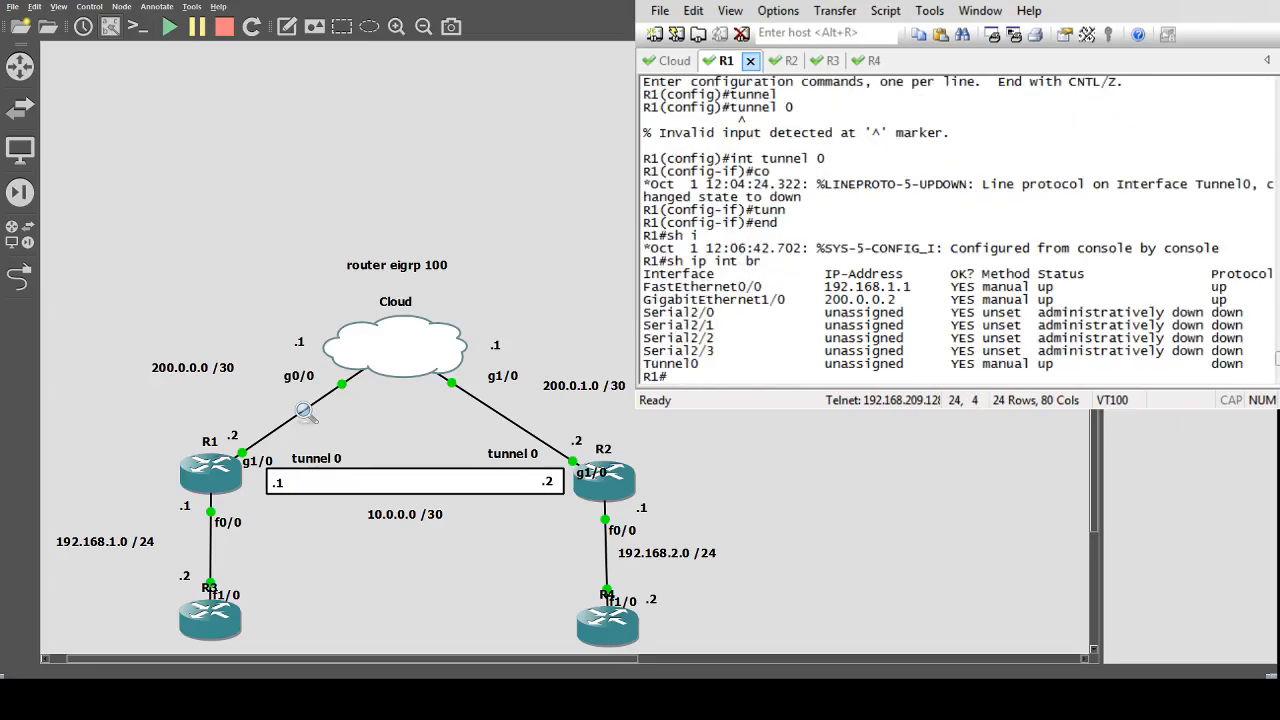
On R1, delete the Tunnel 0 interface in global configuration and return to privileged mode.
click(788, 62)
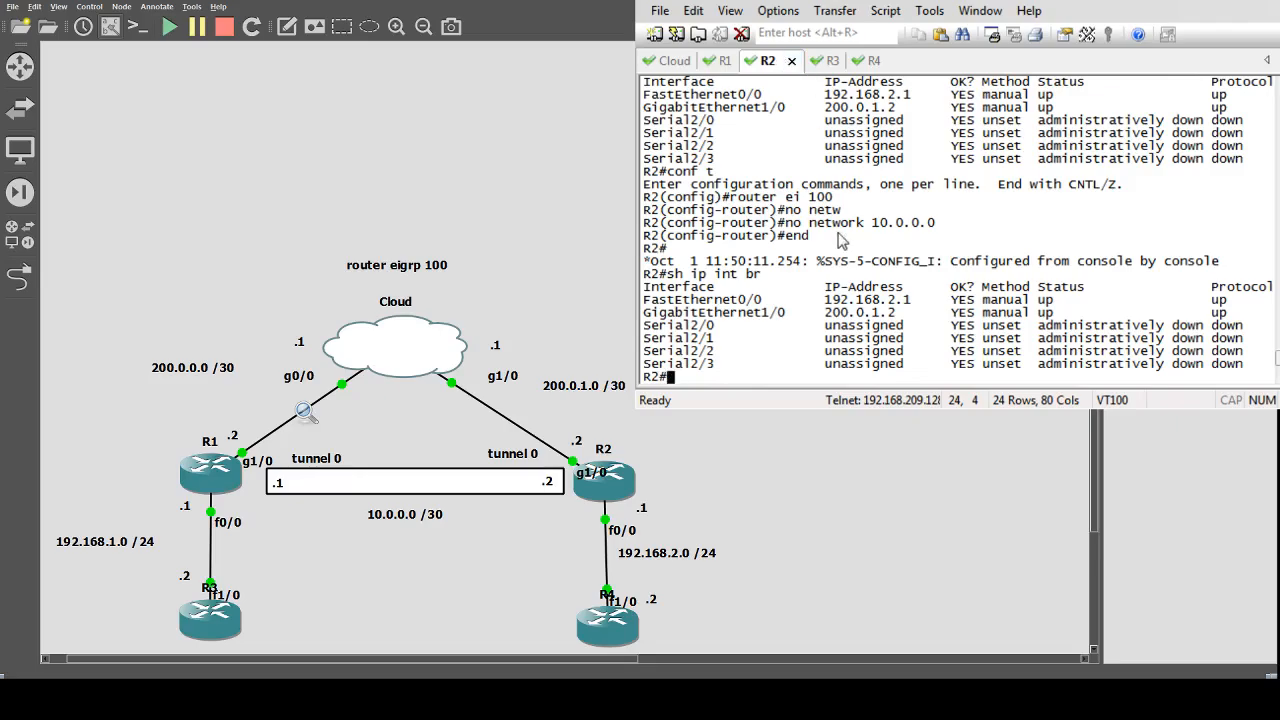
click(722, 61)
text(conf t)
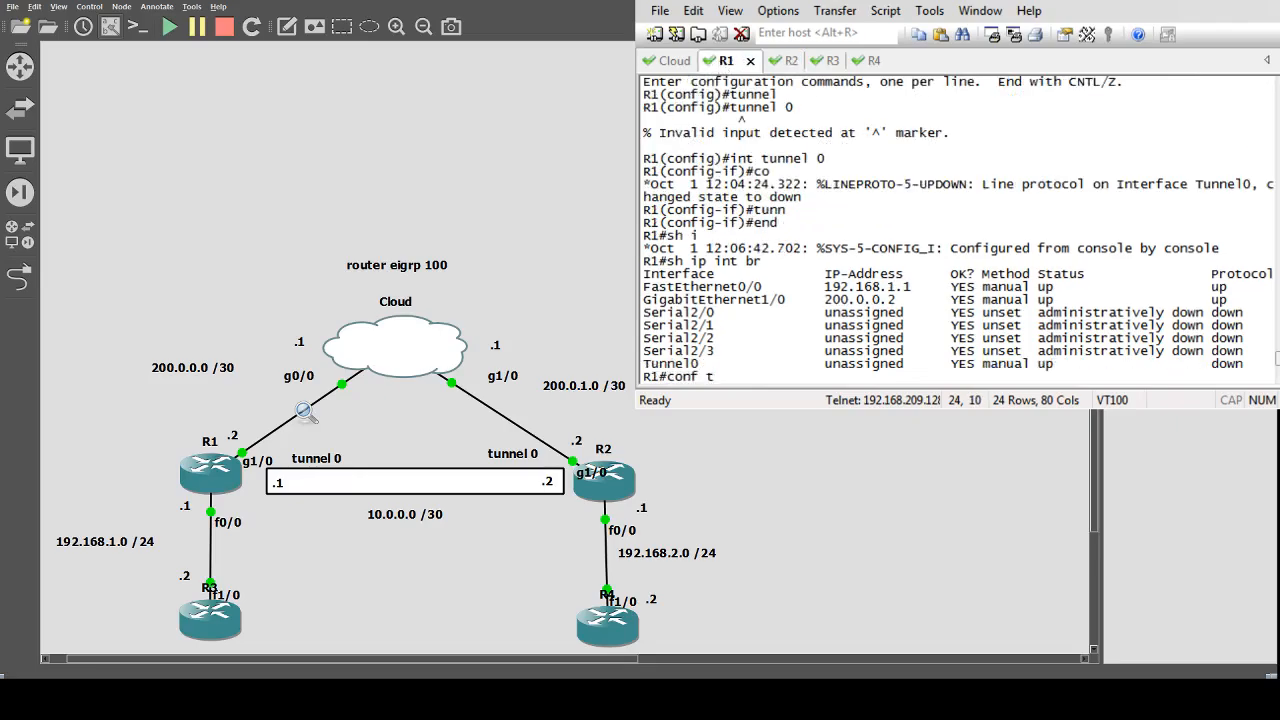
key(Return)
text(no int tunn 0)
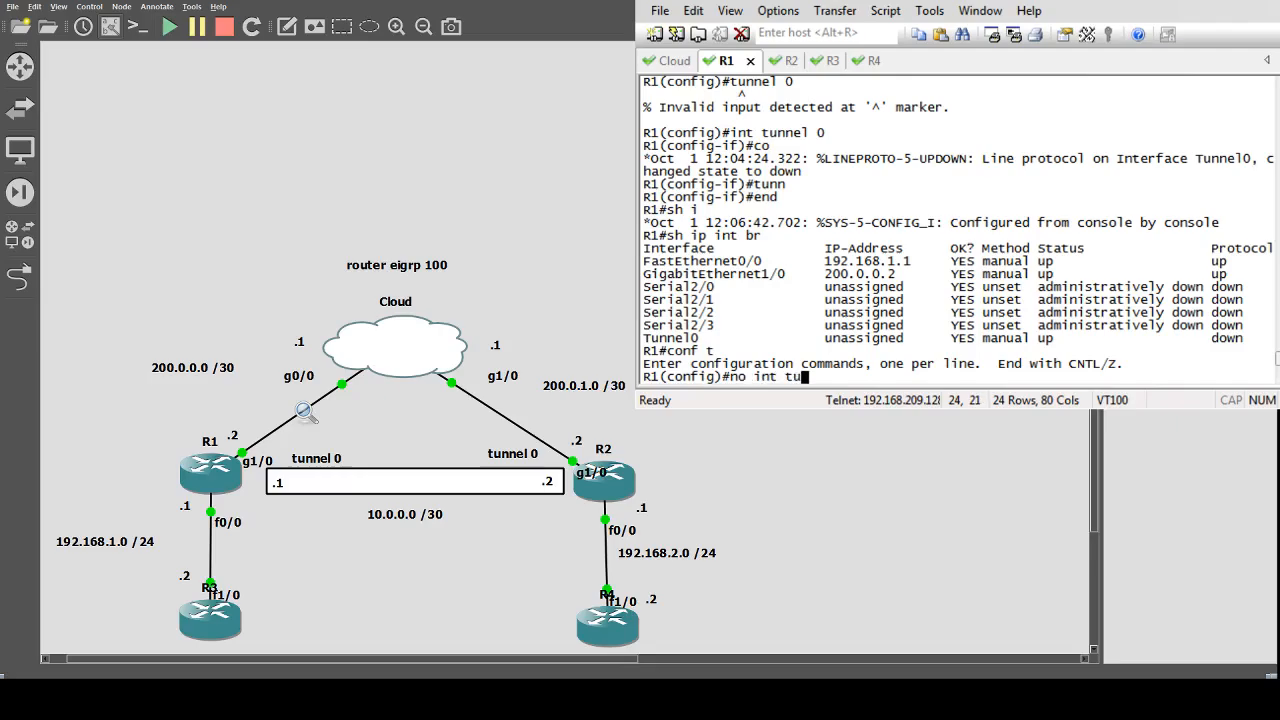
key(Return)
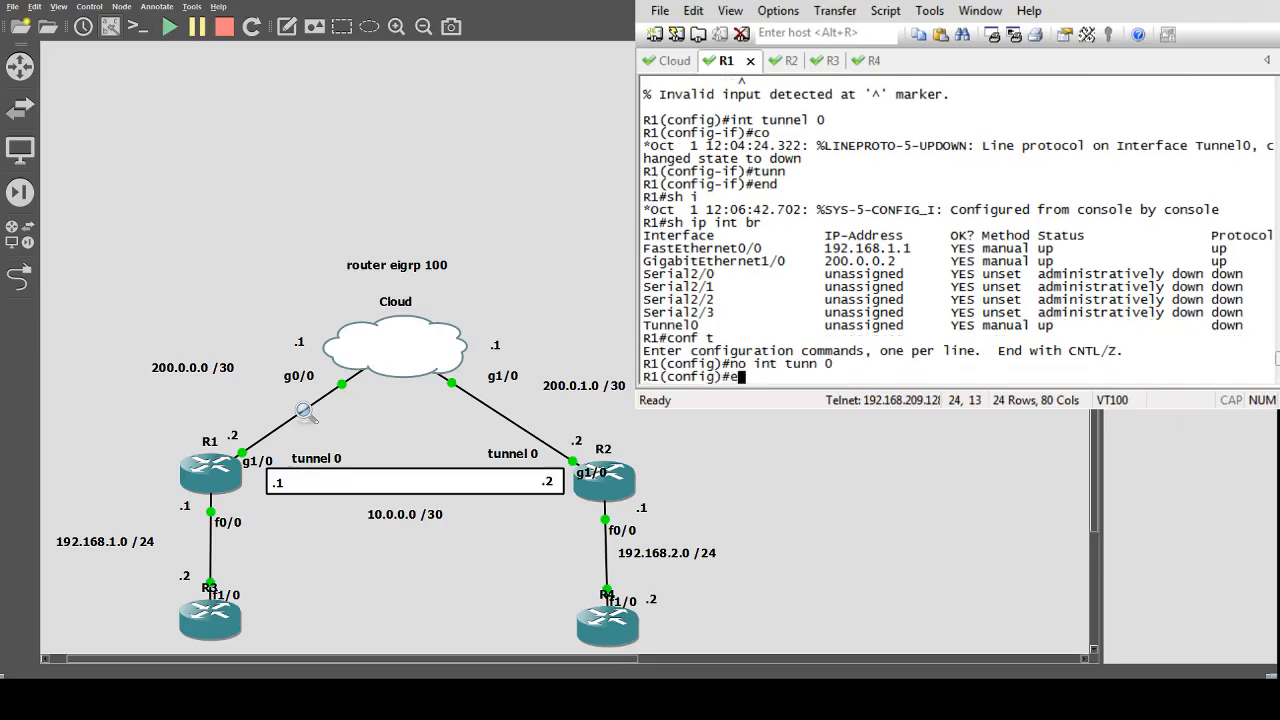
text(ed)
key(Return)
text(end)
key(Return)
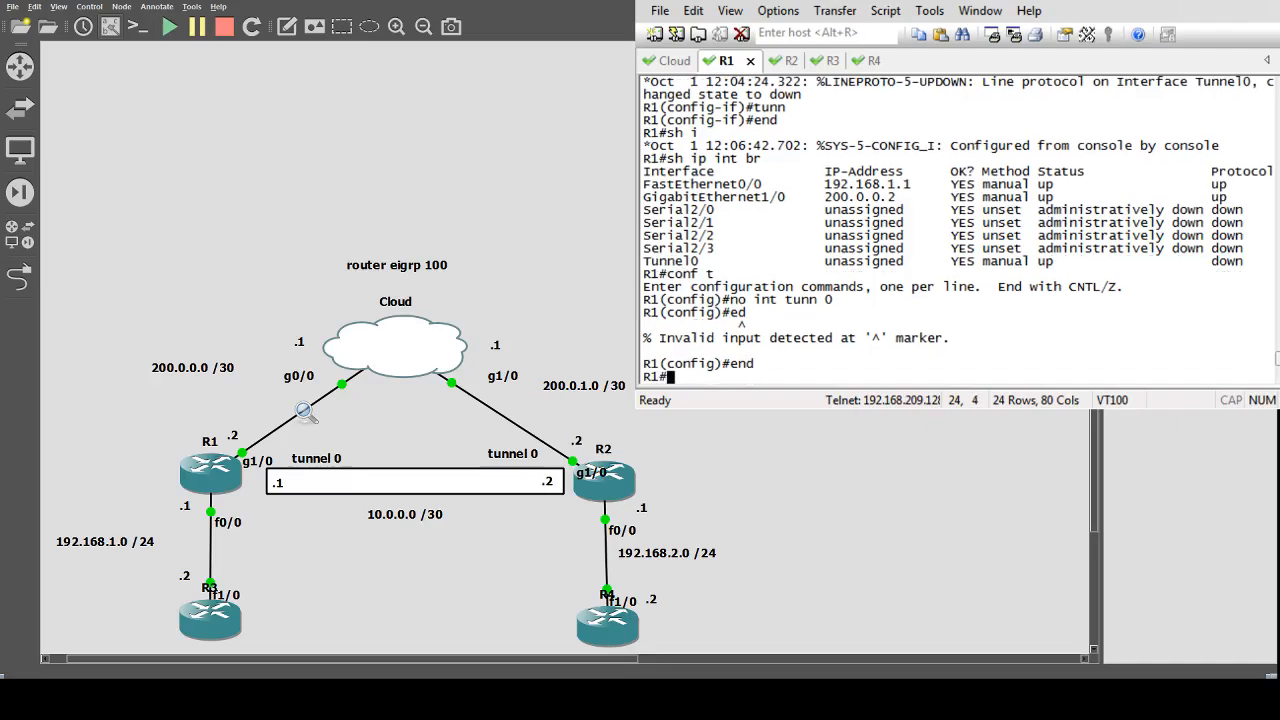
Display the brief IP interface summaries on R3 and R4.
click(776, 61)
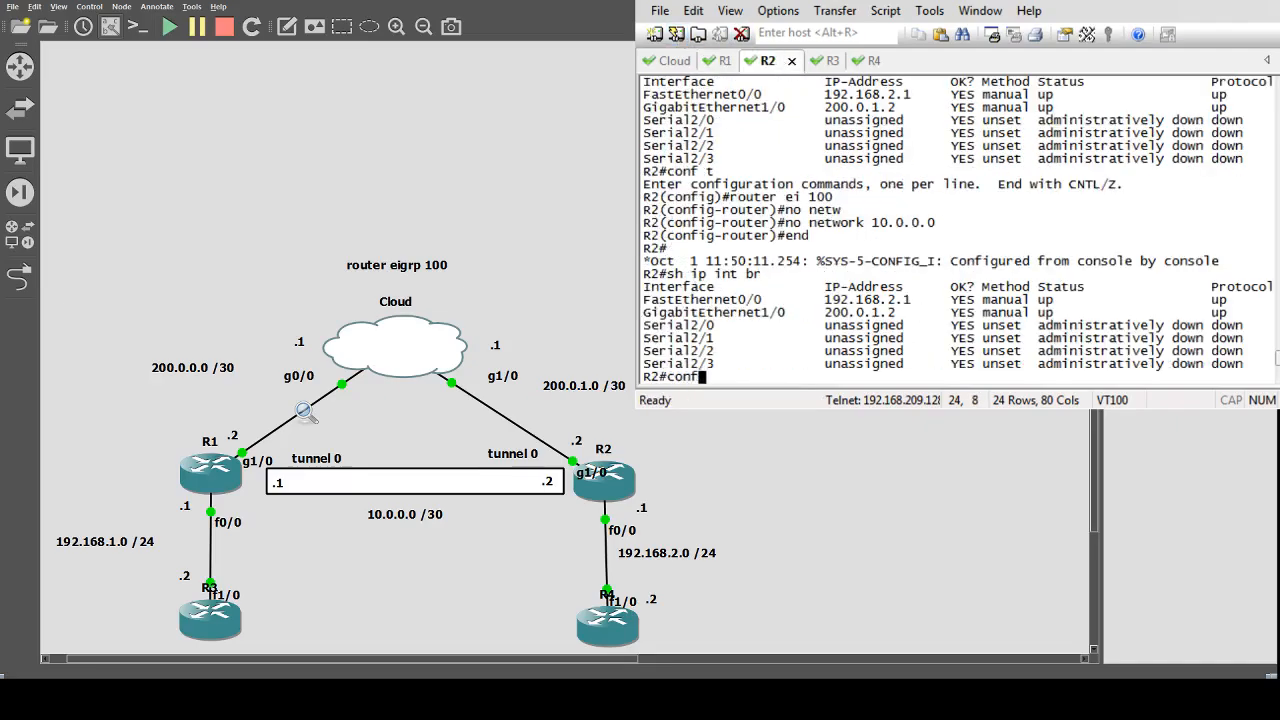
text(s)
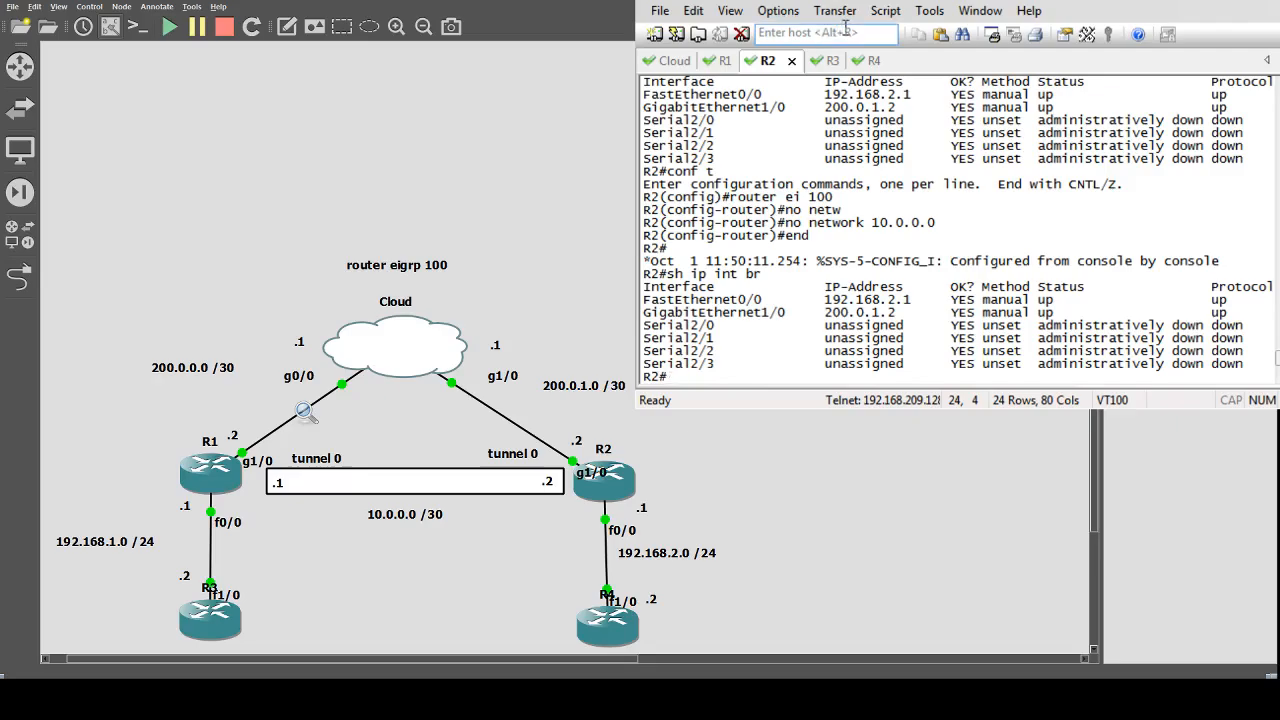
click(840, 61)
text(sh ip int br)
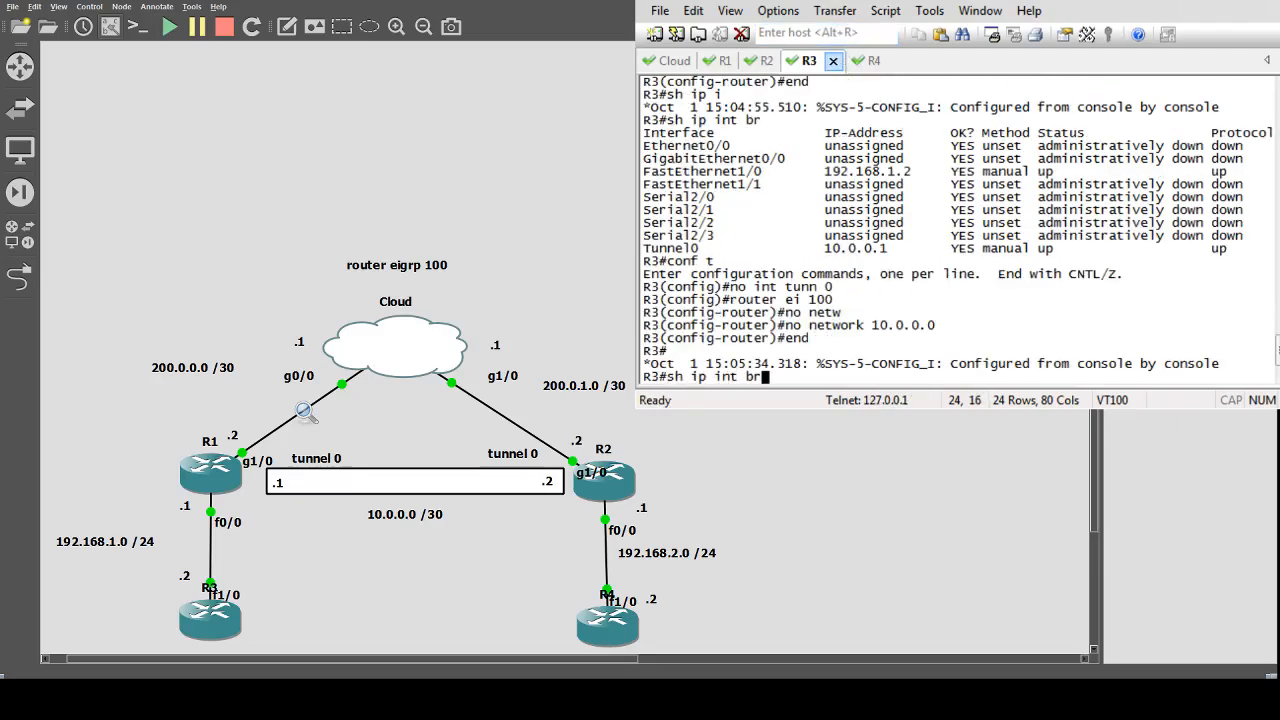
key(Return)
click(864, 61)
text(s)
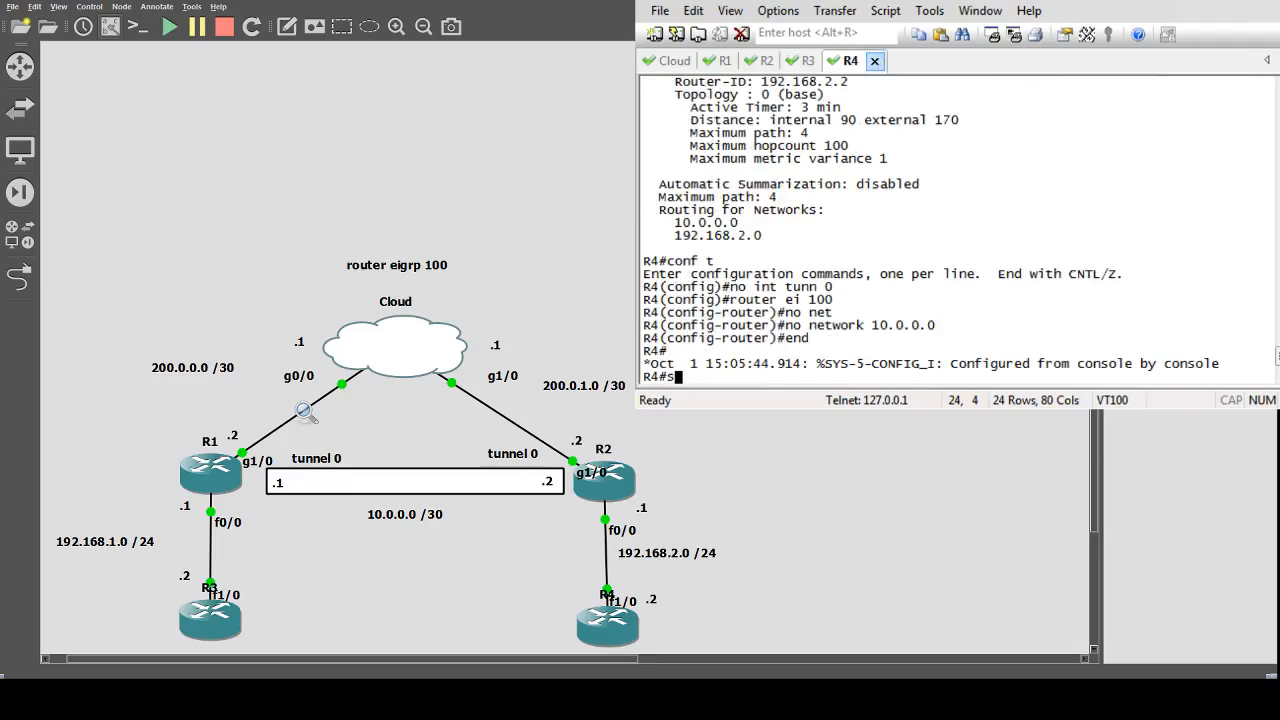
text(h ip int br)
key(Return)
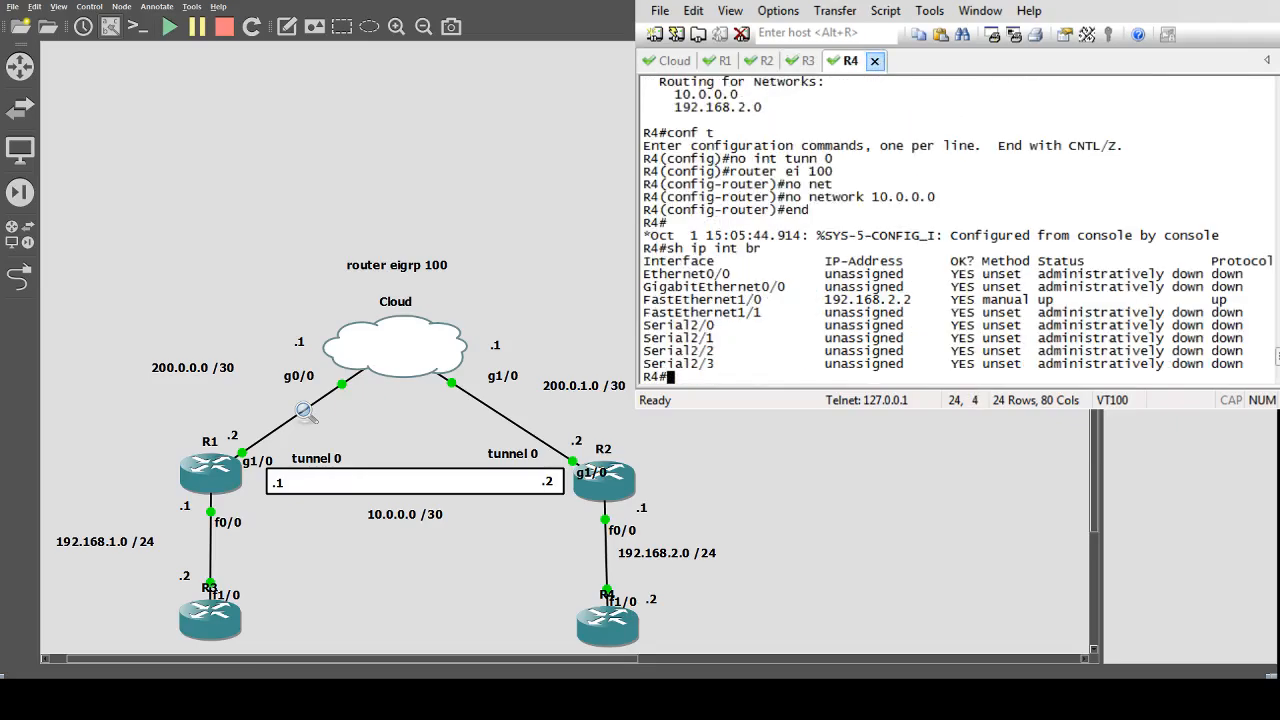
From R3, ping 192.168.2.2.
click(688, 62)
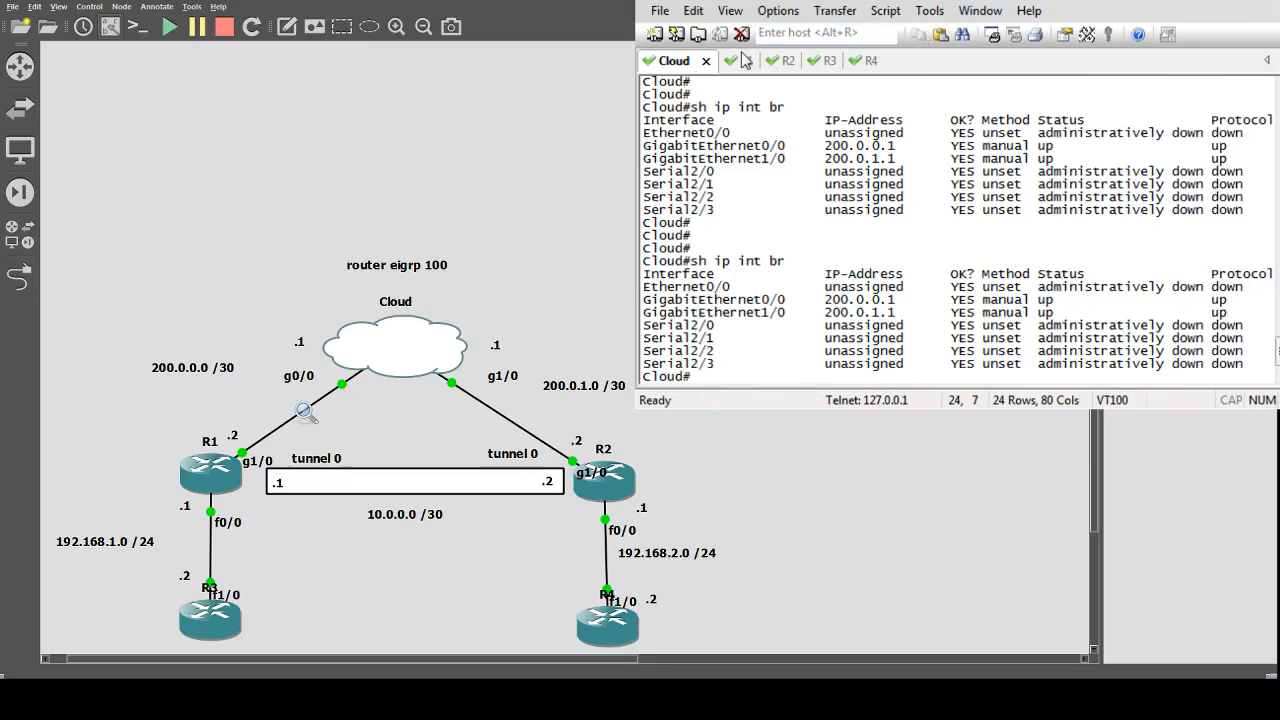
click(826, 63)
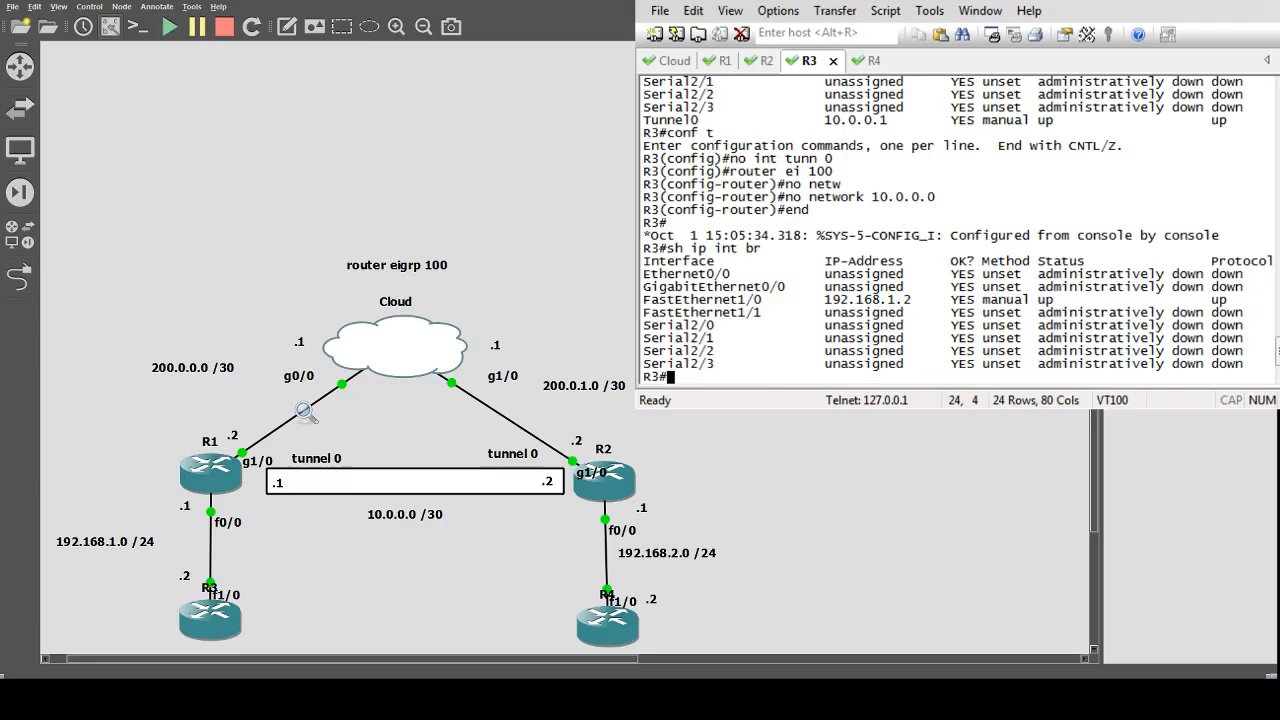
text(pi)
text(ng)
text(195)
key(BackSpace)
text(2.168.2.2)
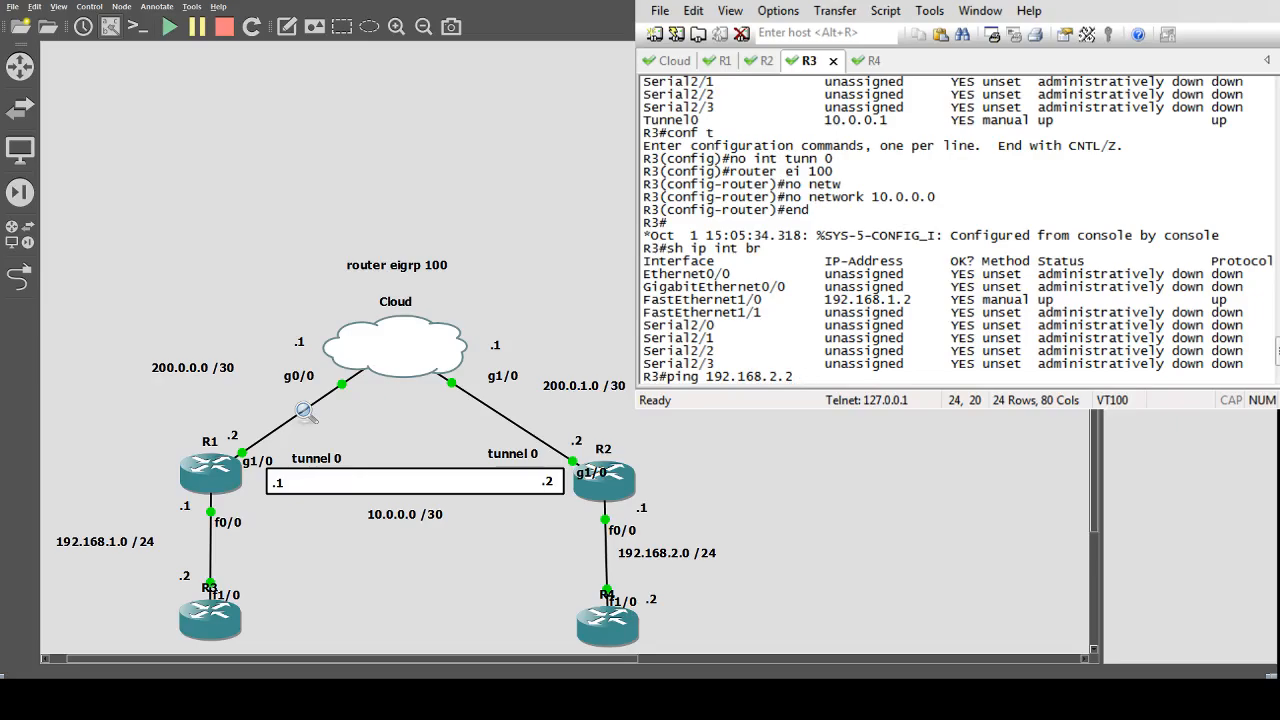
key(Return)
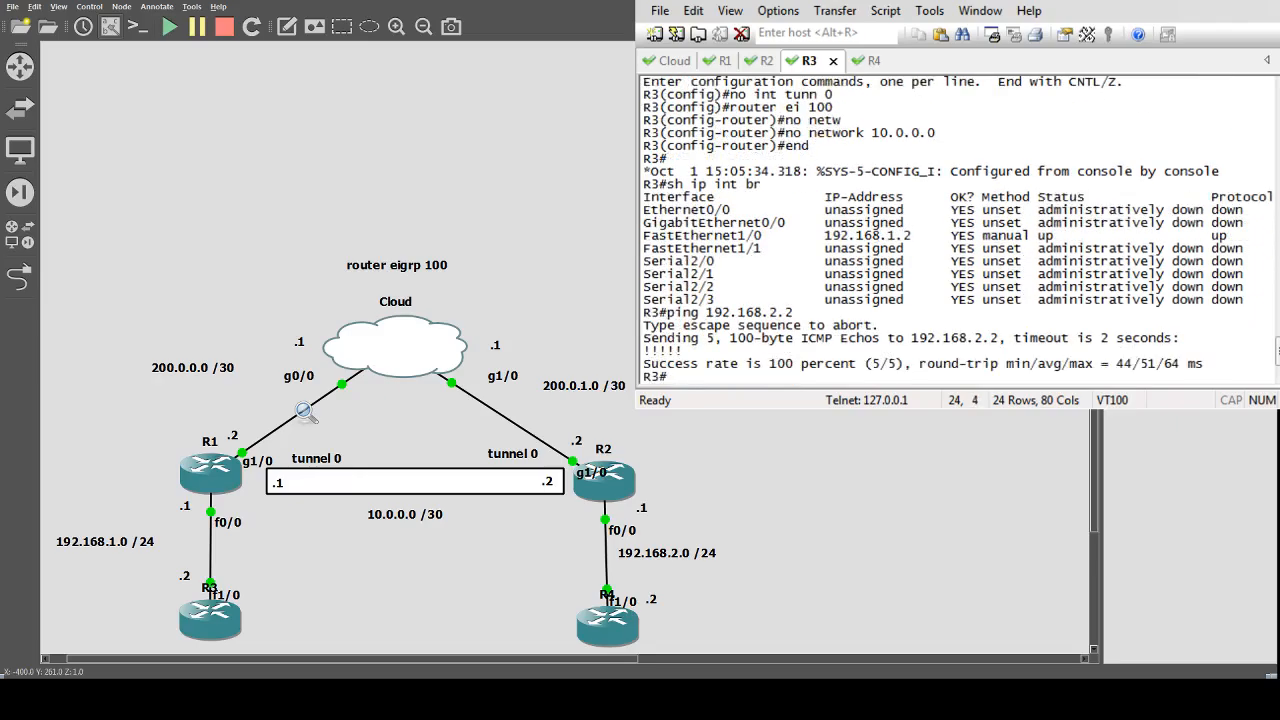
Switch to Wireshark and inspect the captured ICMP echo request and reply packets.
key(alt+Tab)
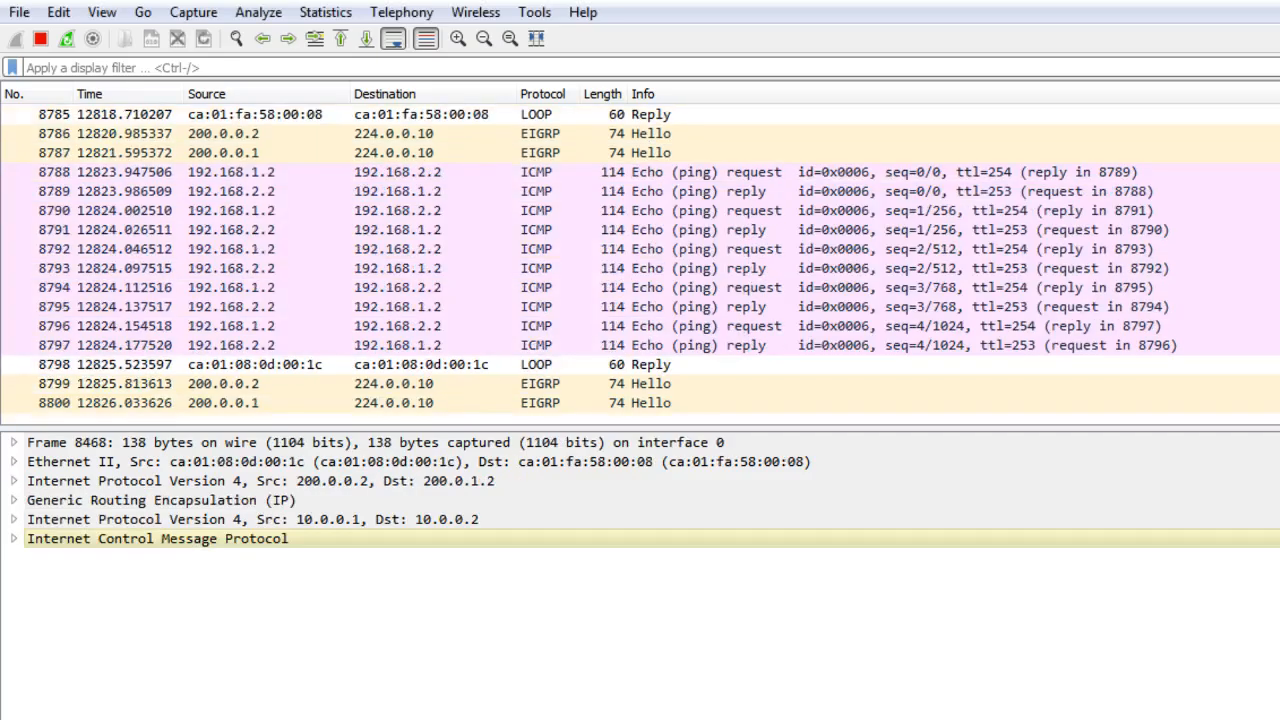
click(450, 170)
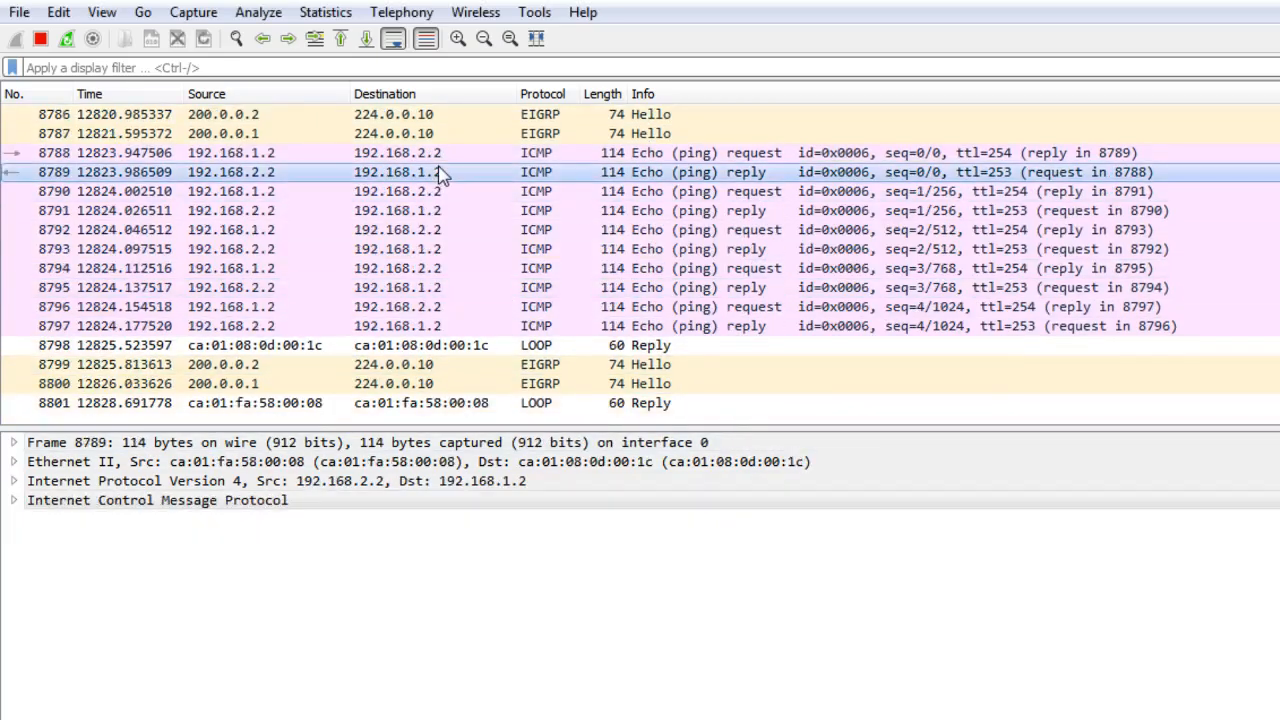
click(447, 155)
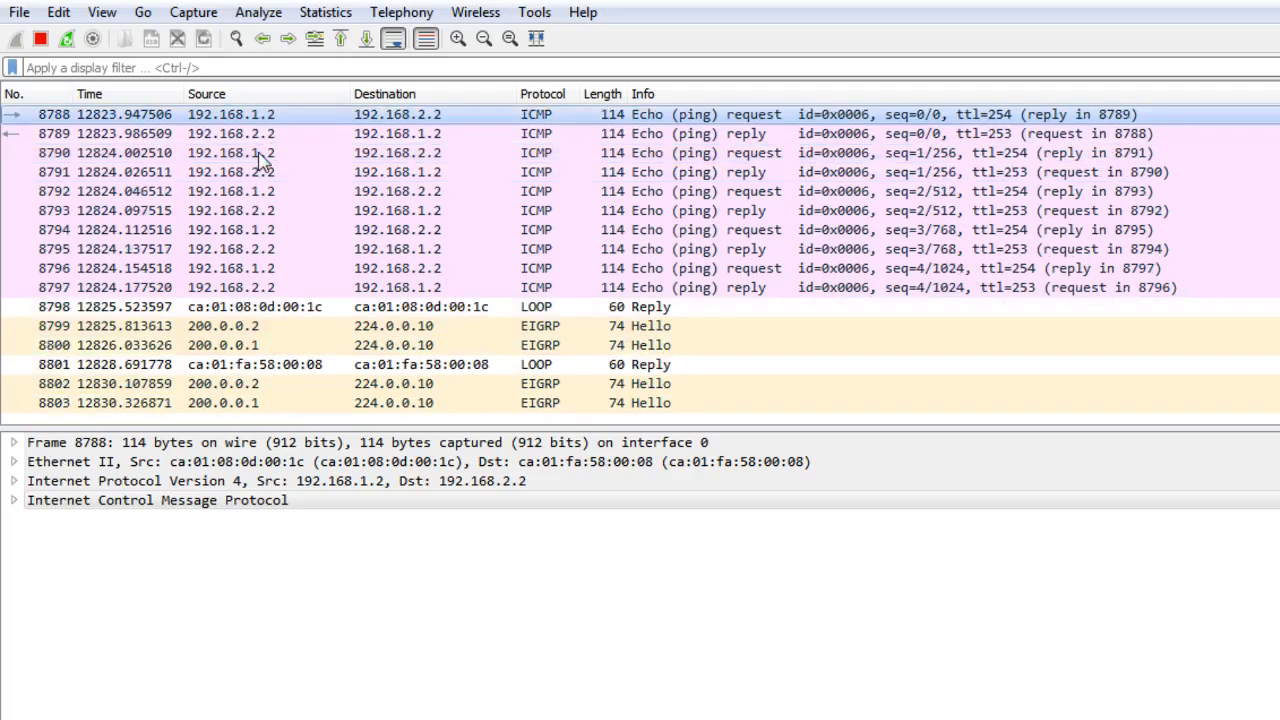
scroll(565, 132, up, 1)
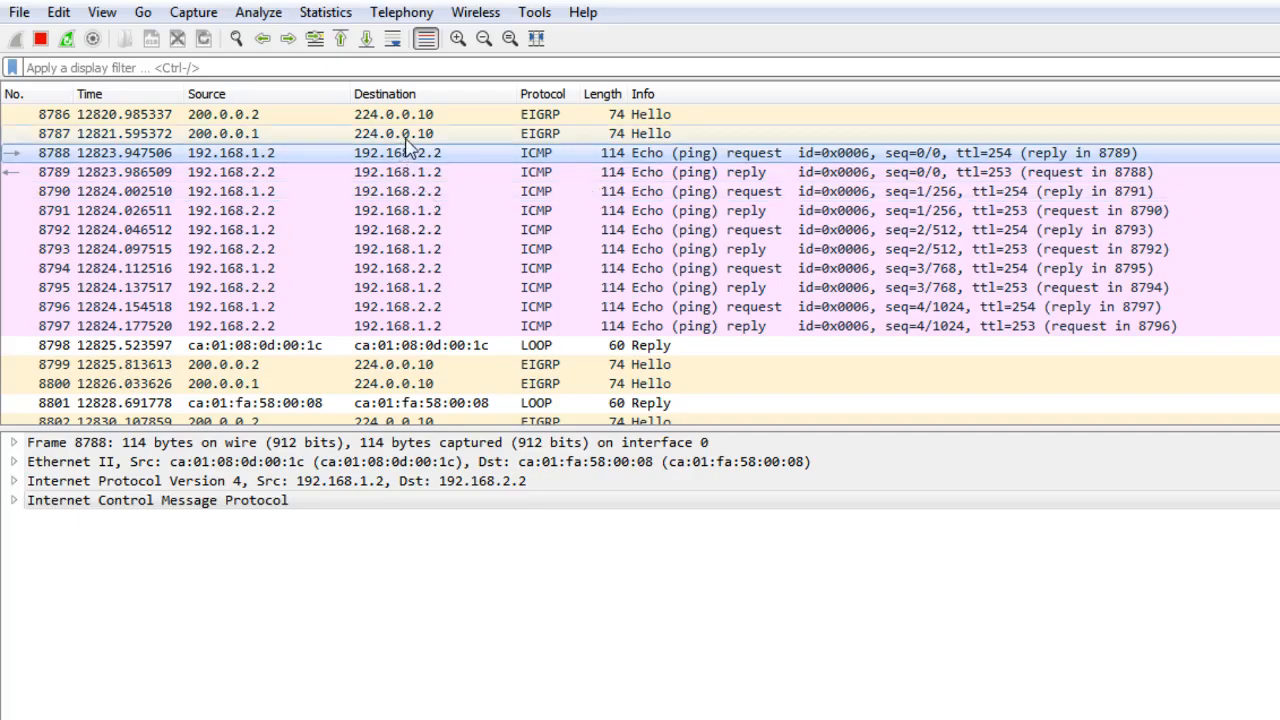
scroll(434, 205, up, 3)
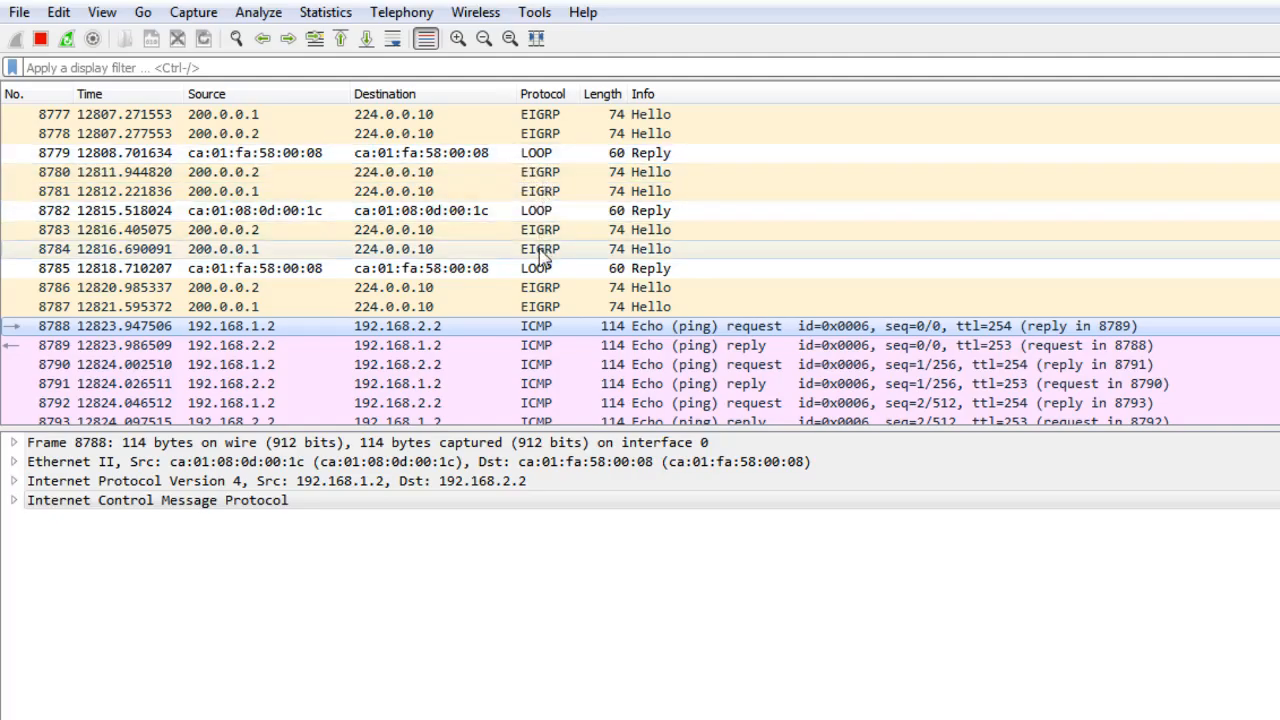
scroll(605, 280, down, 3)
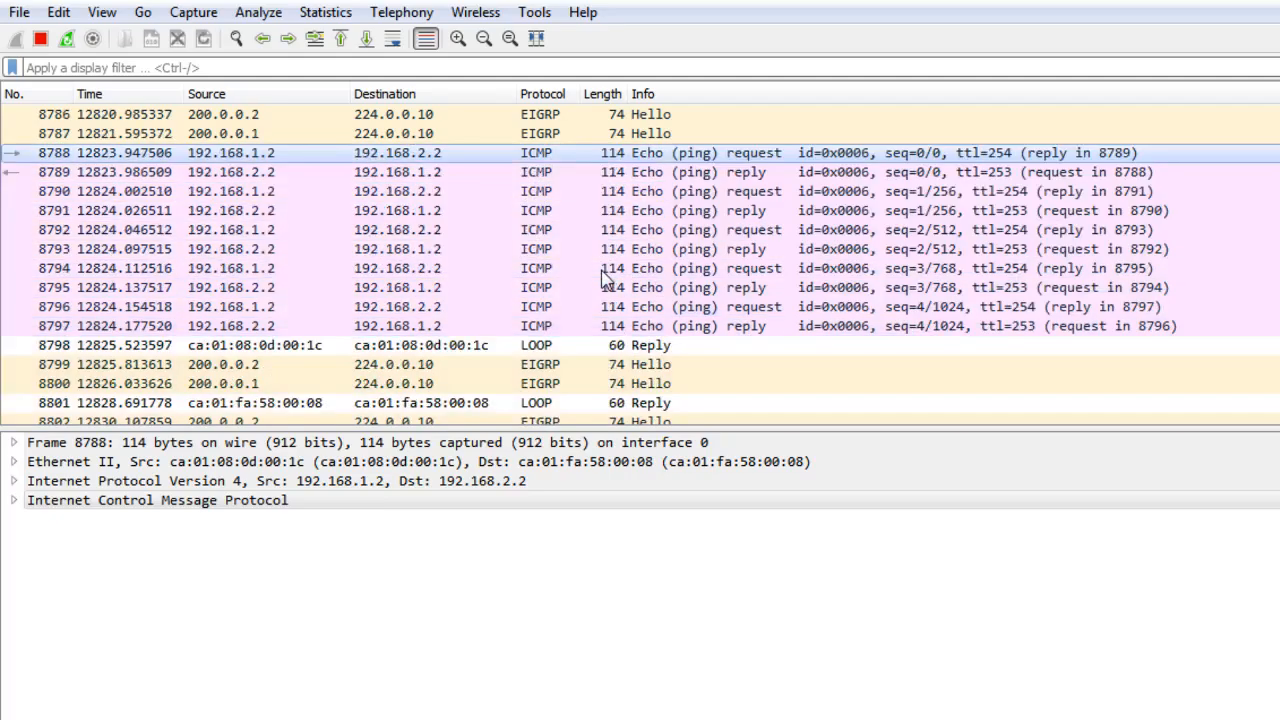
scroll(574, 349, down, 8)
scroll(540, 325, up, 7)
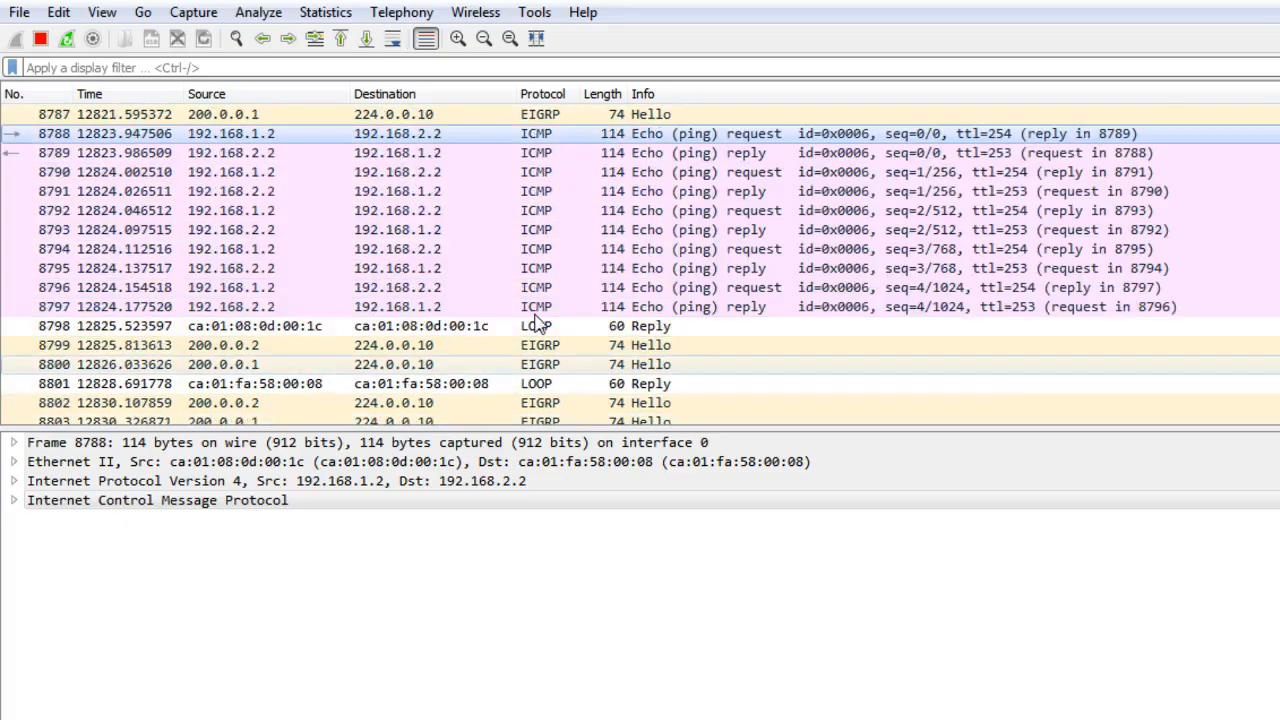
Expand the frame details of the first echo request and examine its fields.
click(14, 443)
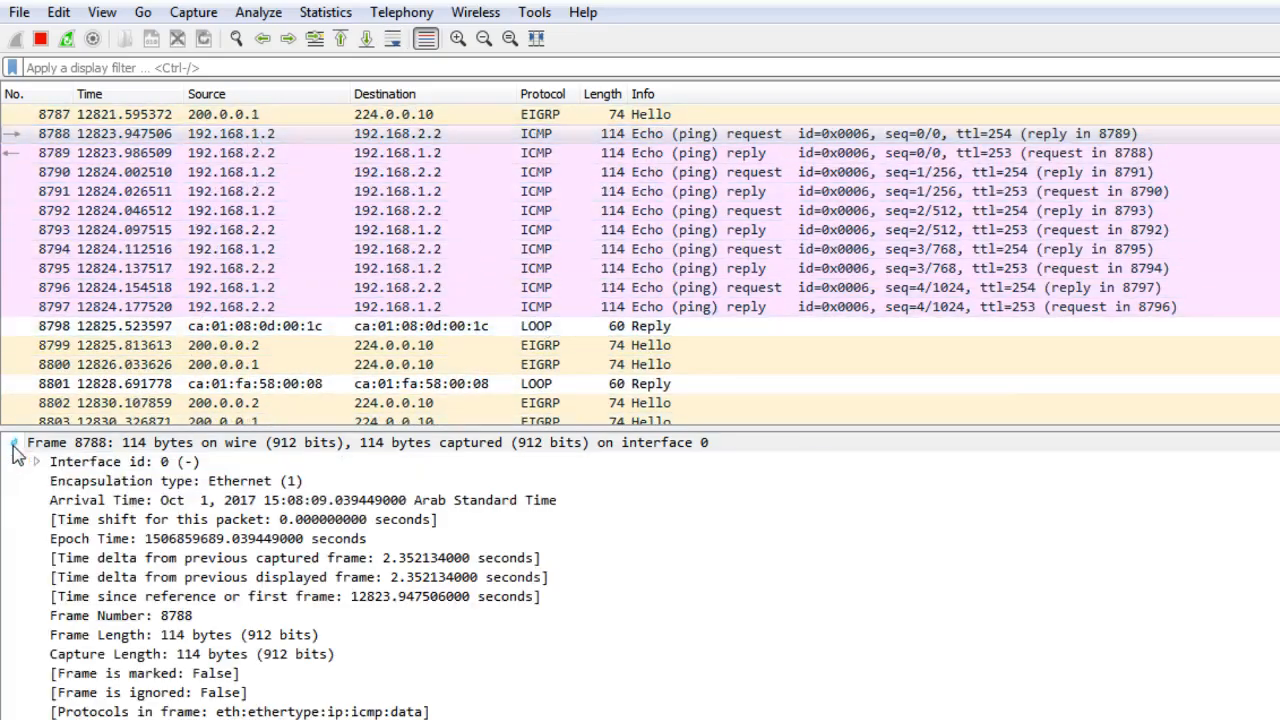
click(241, 485)
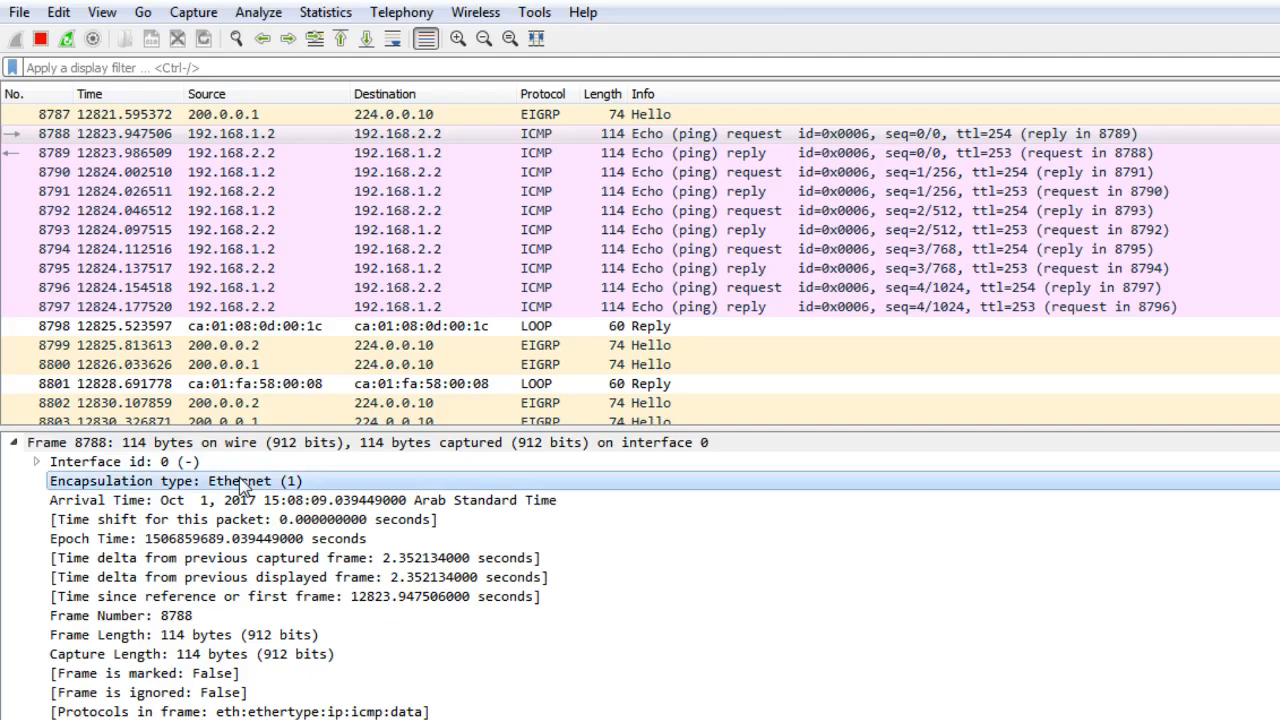
scroll(240, 635, down, 1)
click(235, 580)
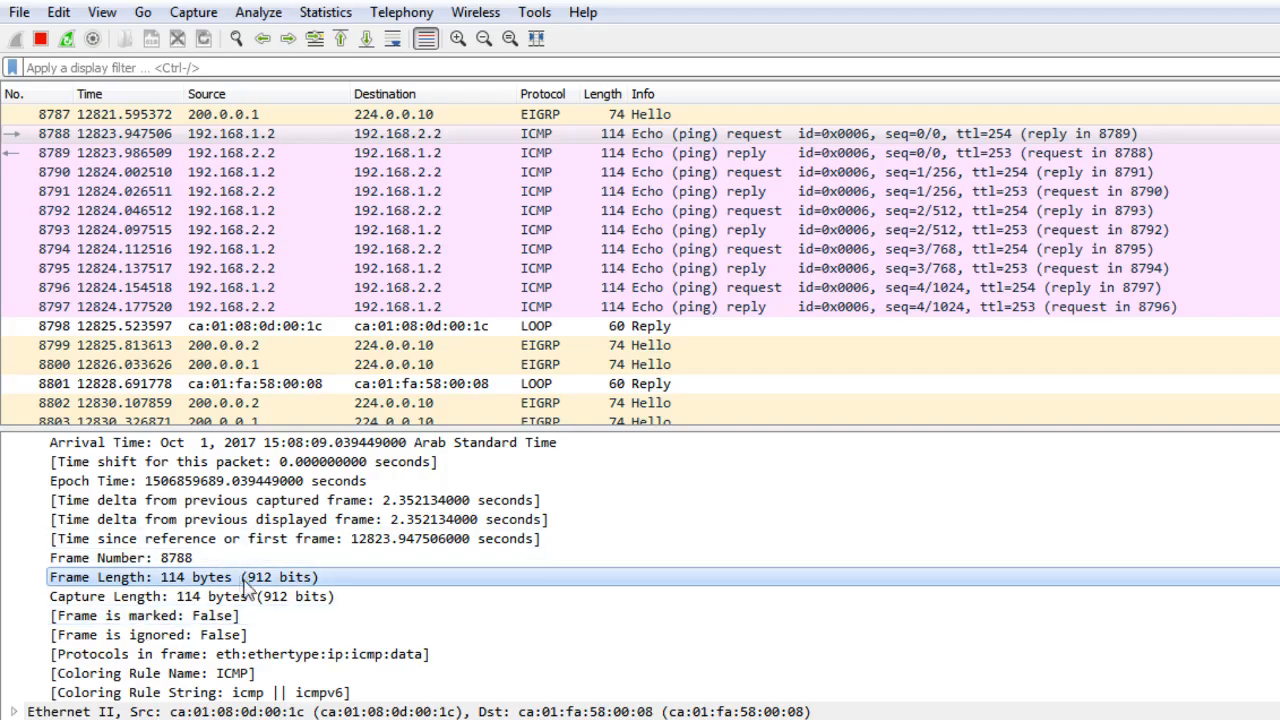
click(252, 655)
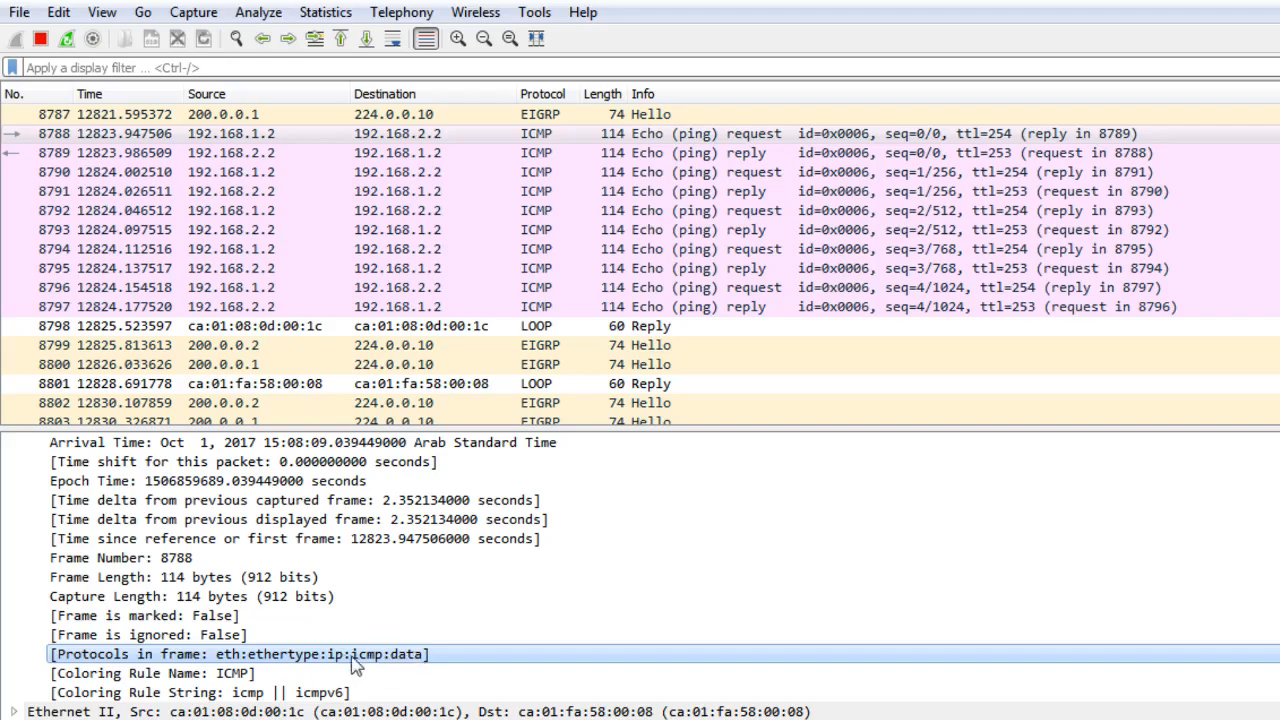
click(184, 675)
click(177, 693)
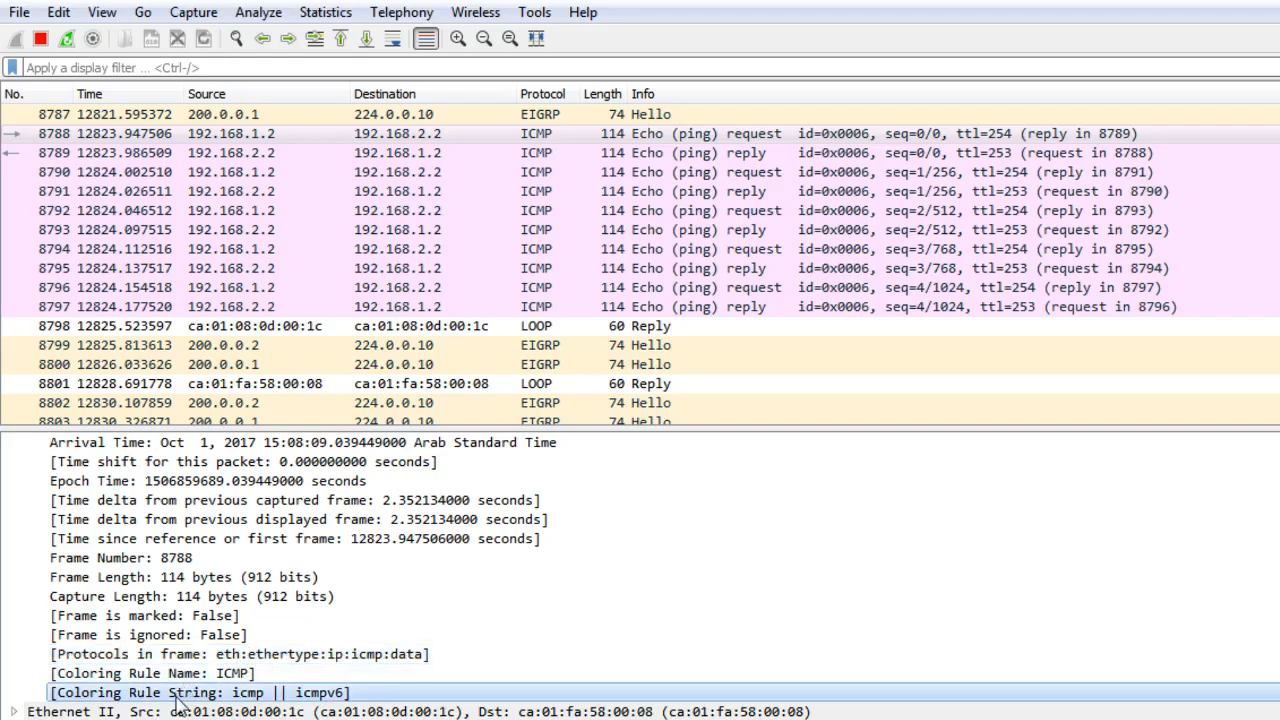
click(178, 711)
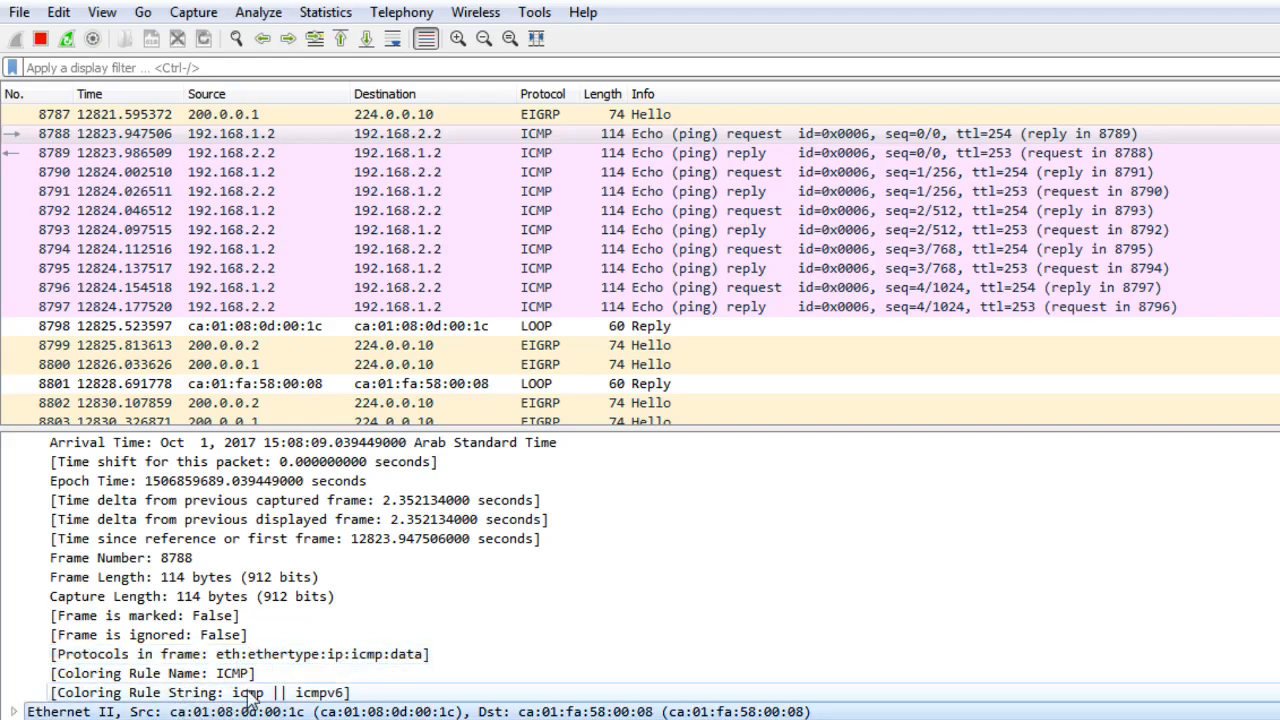
Expand the Ethernet II header of the echo request and examine its addresses and the IPv4 header fields.
click(14, 712)
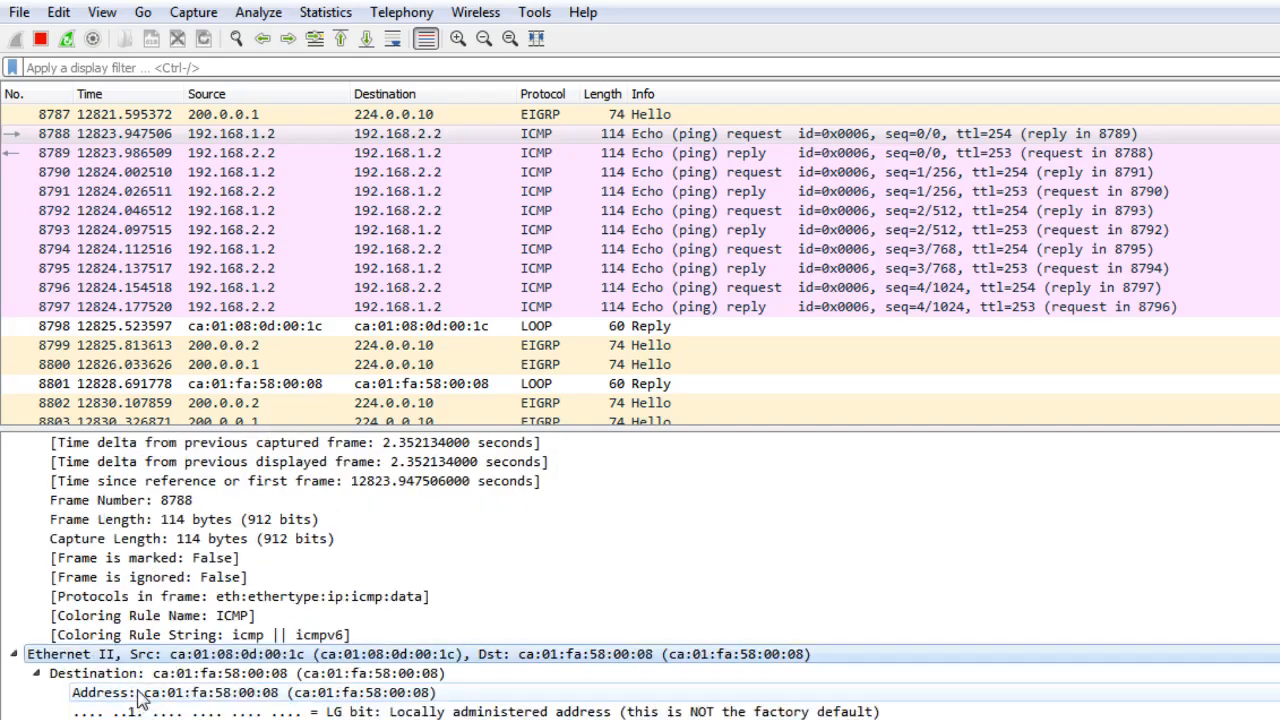
click(223, 692)
scroll(223, 692, down, 1)
click(223, 692)
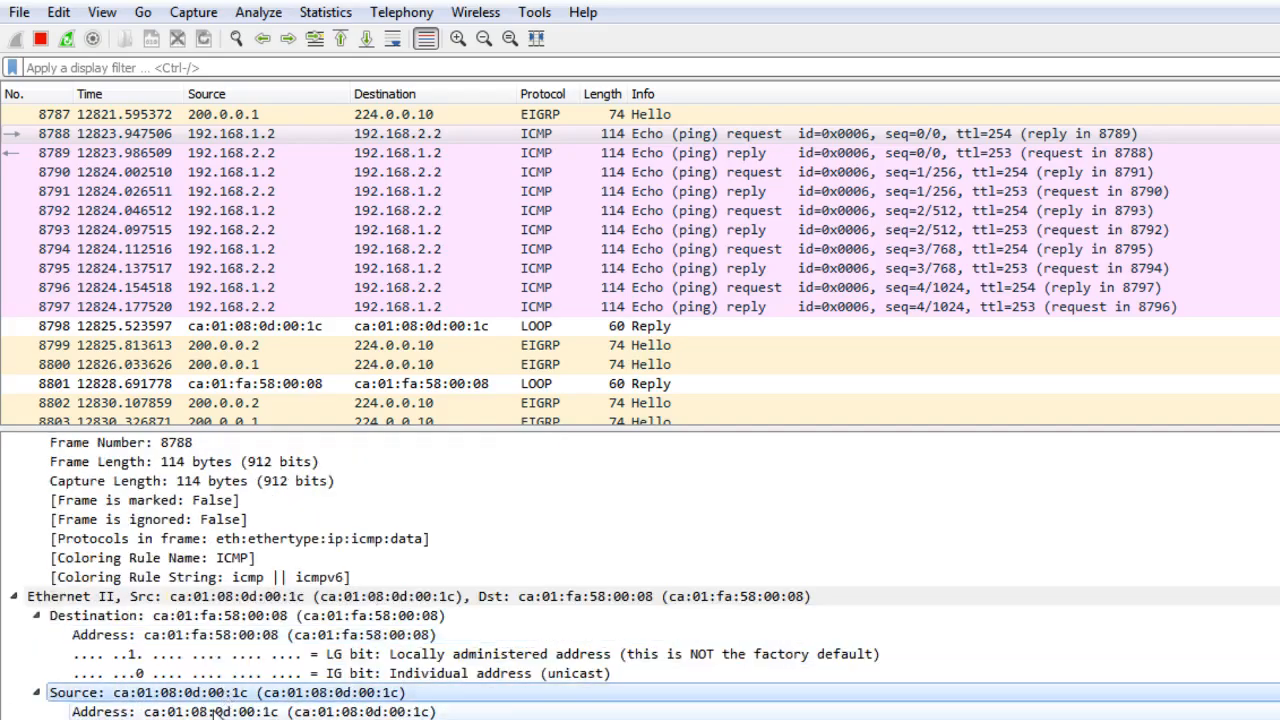
click(223, 709)
scroll(223, 709, down, 1)
scroll(200, 680, down, 2)
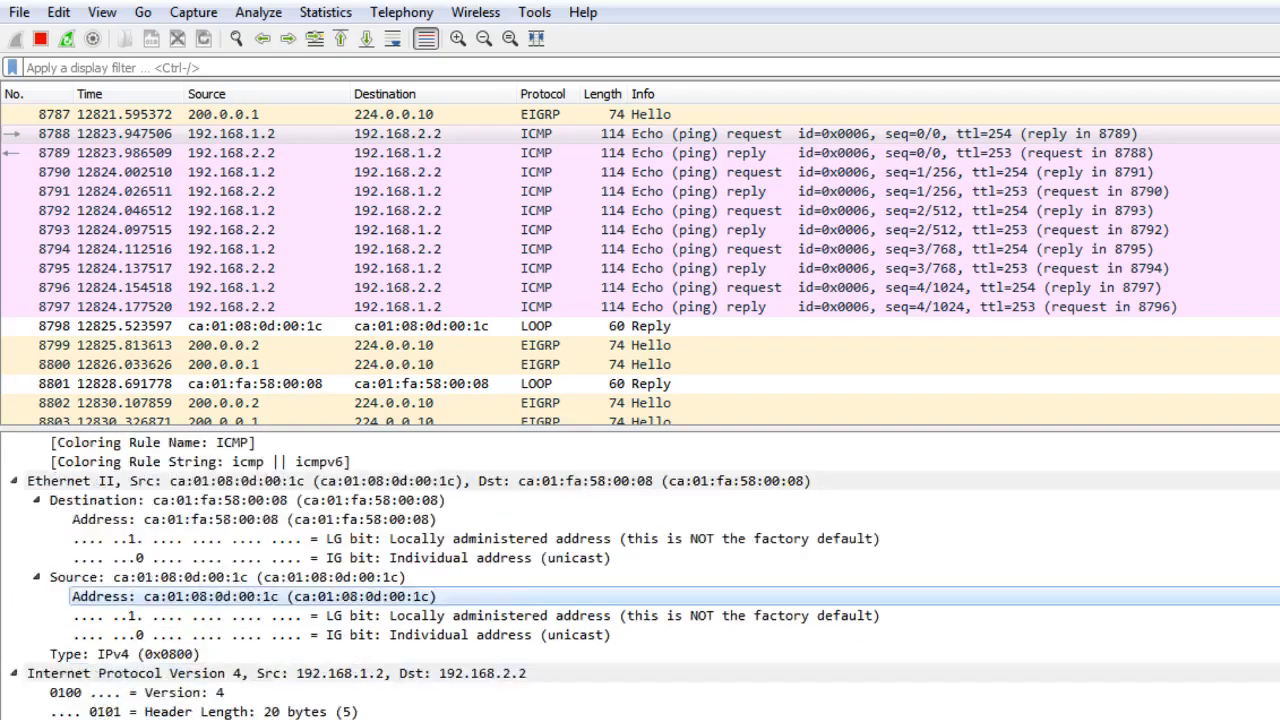
click(188, 654)
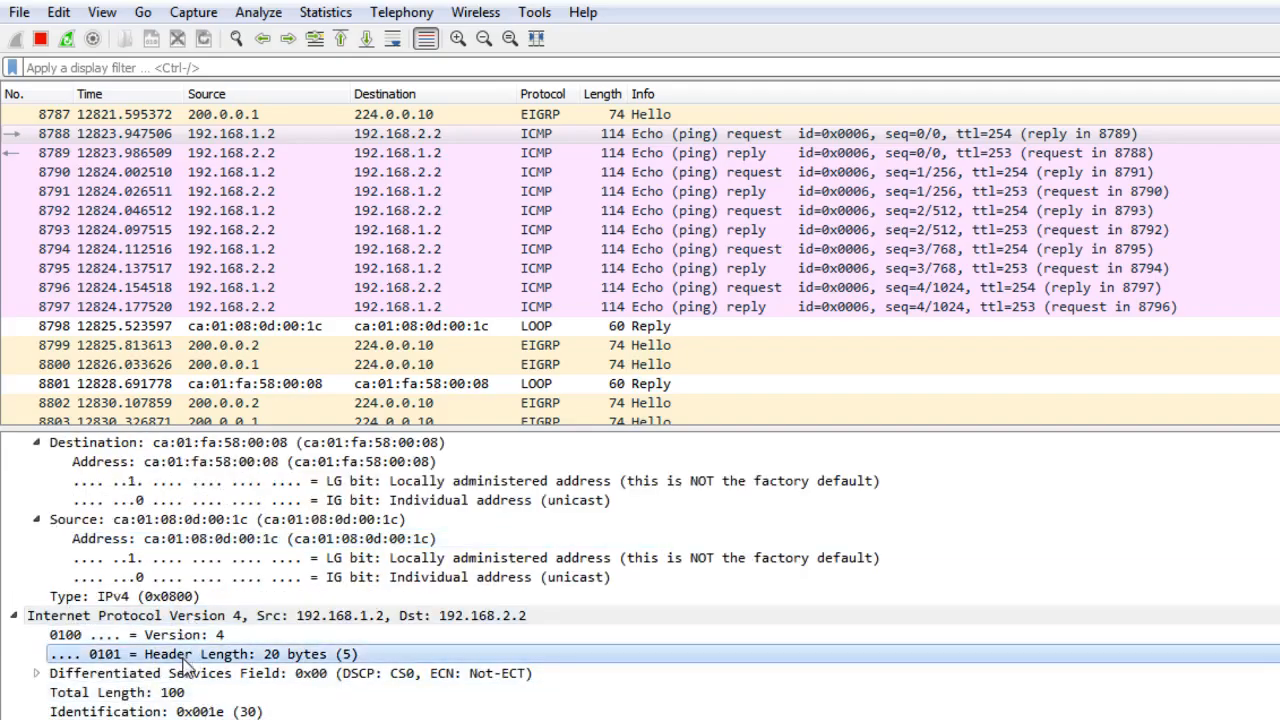
Examine the echo request's IPv4 header fields, including the differentiated services field, flags, TTL and protocol.
scroll(185, 662, down, 1)
click(150, 636)
scroll(140, 636, down, 1)
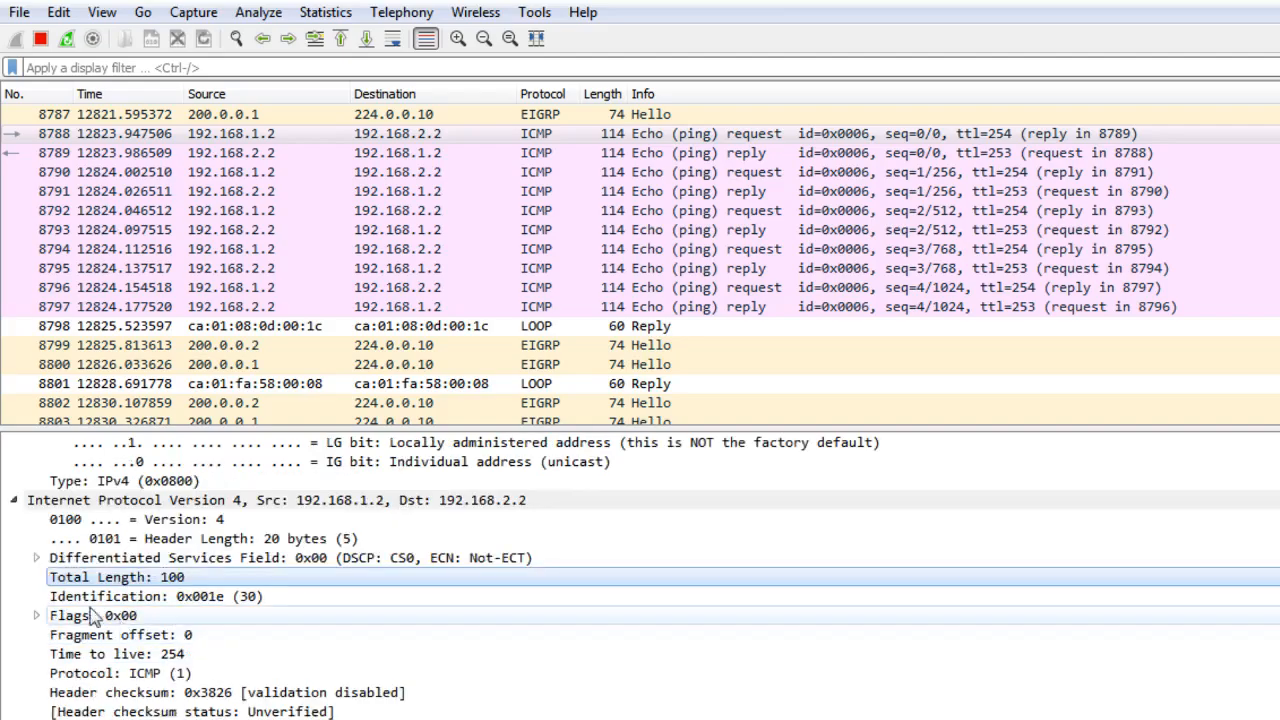
click(50, 560)
click(40, 561)
click(38, 558)
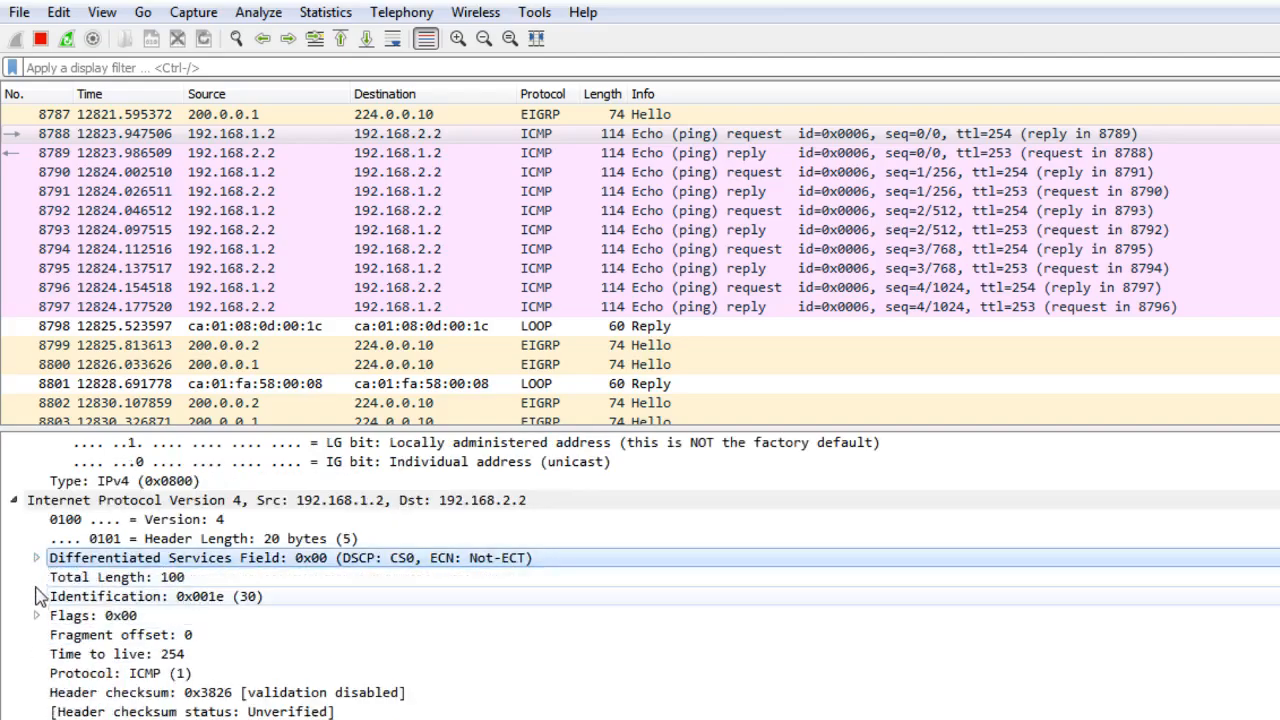
click(36, 616)
click(36, 616)
scroll(38, 622, down, 1)
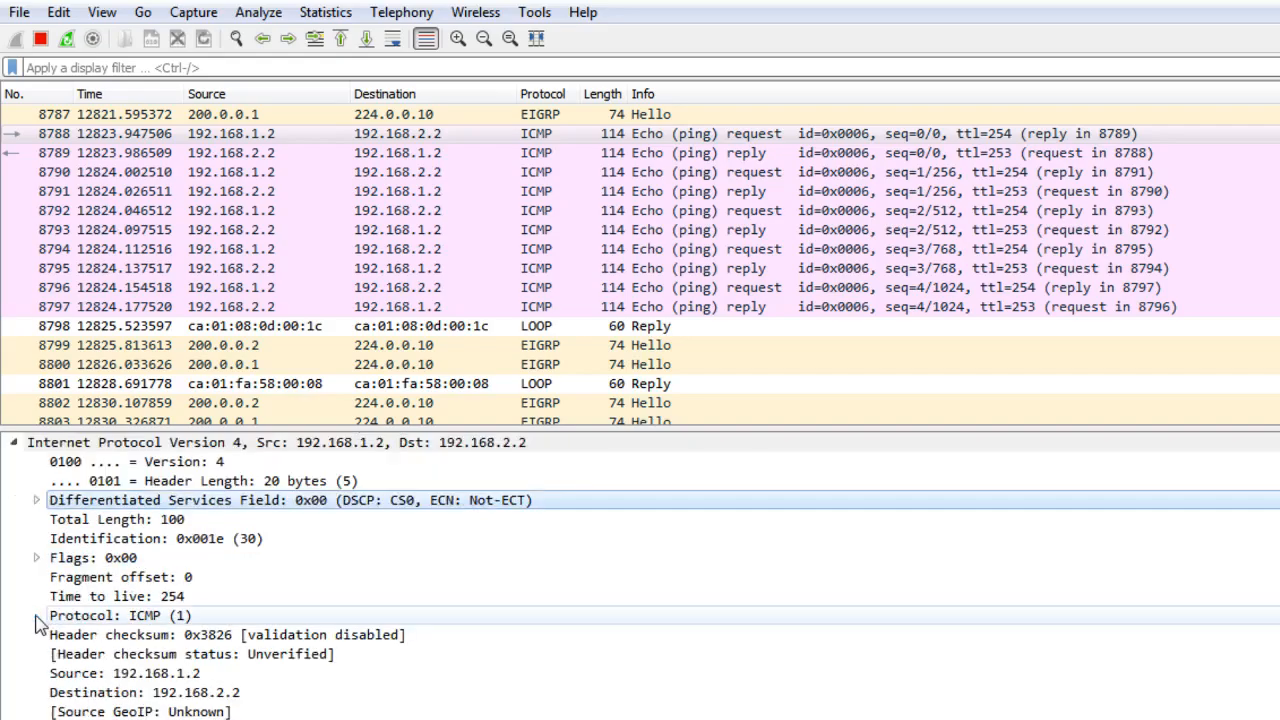
scroll(130, 600, down, 3)
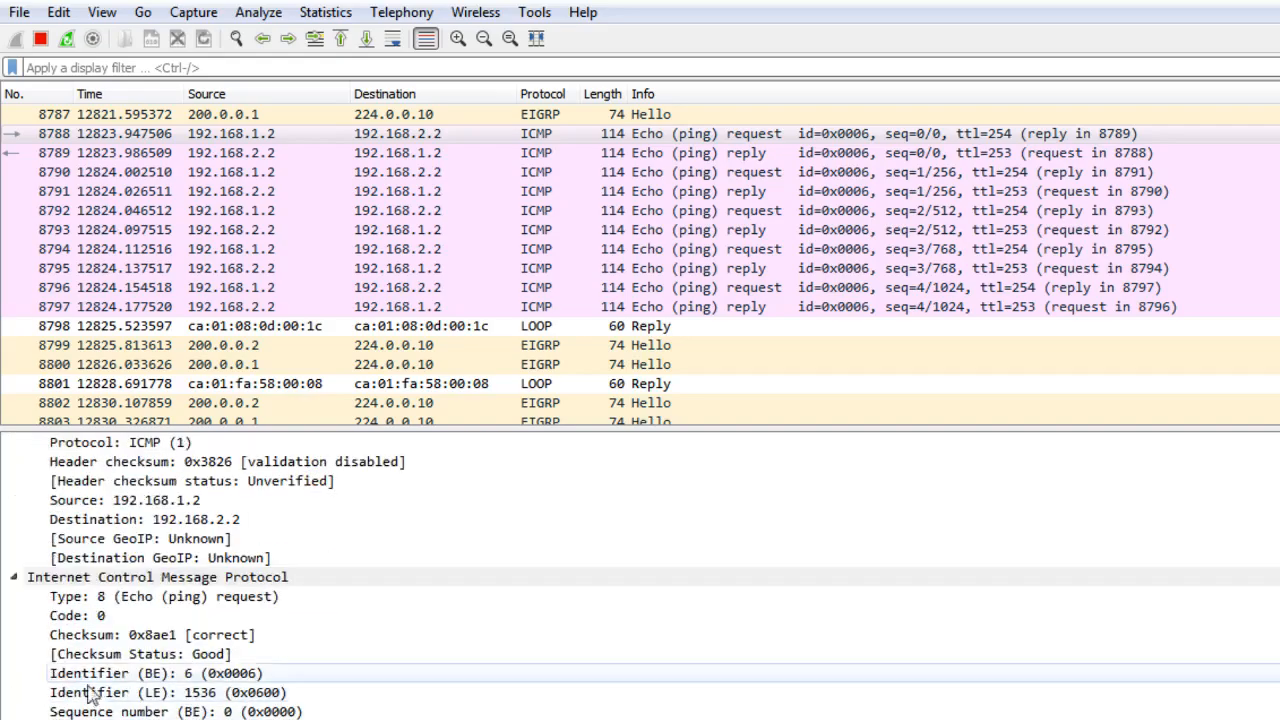
Examine the echo request's ICMP header fields and collapse the packet detail tree.
click(130, 598)
click(175, 634)
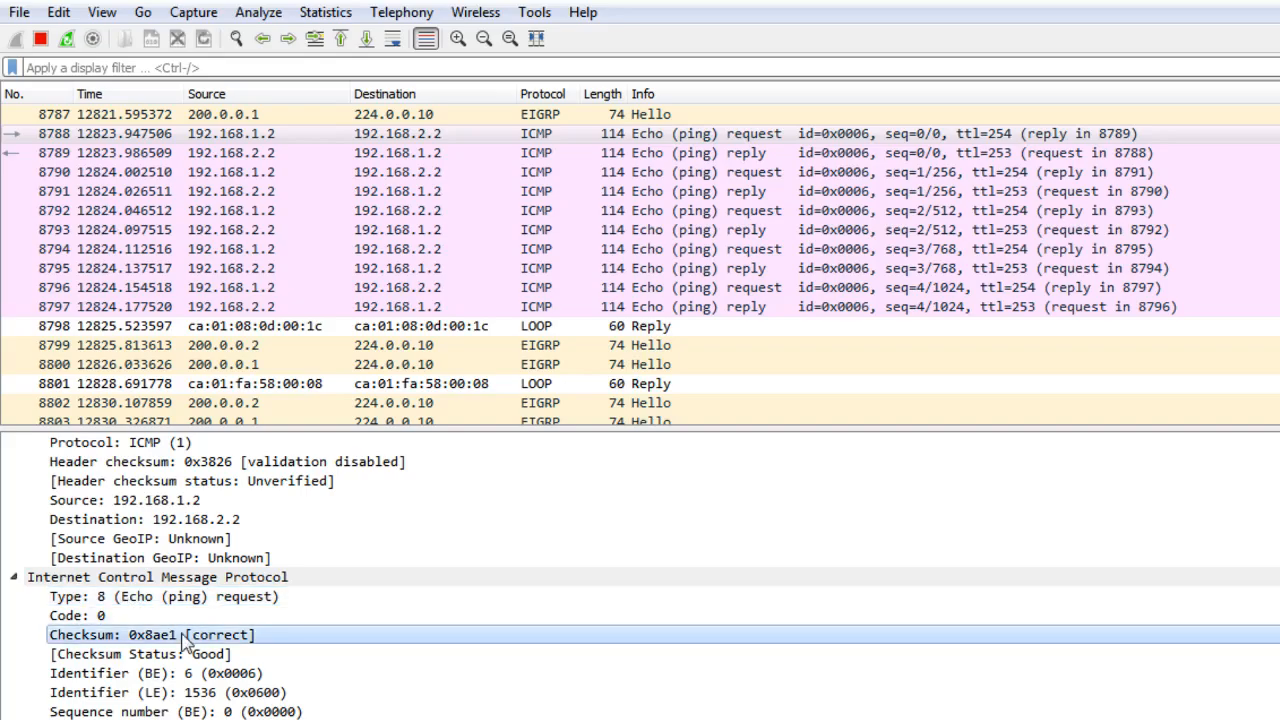
click(177, 652)
scroll(210, 672, down, 1)
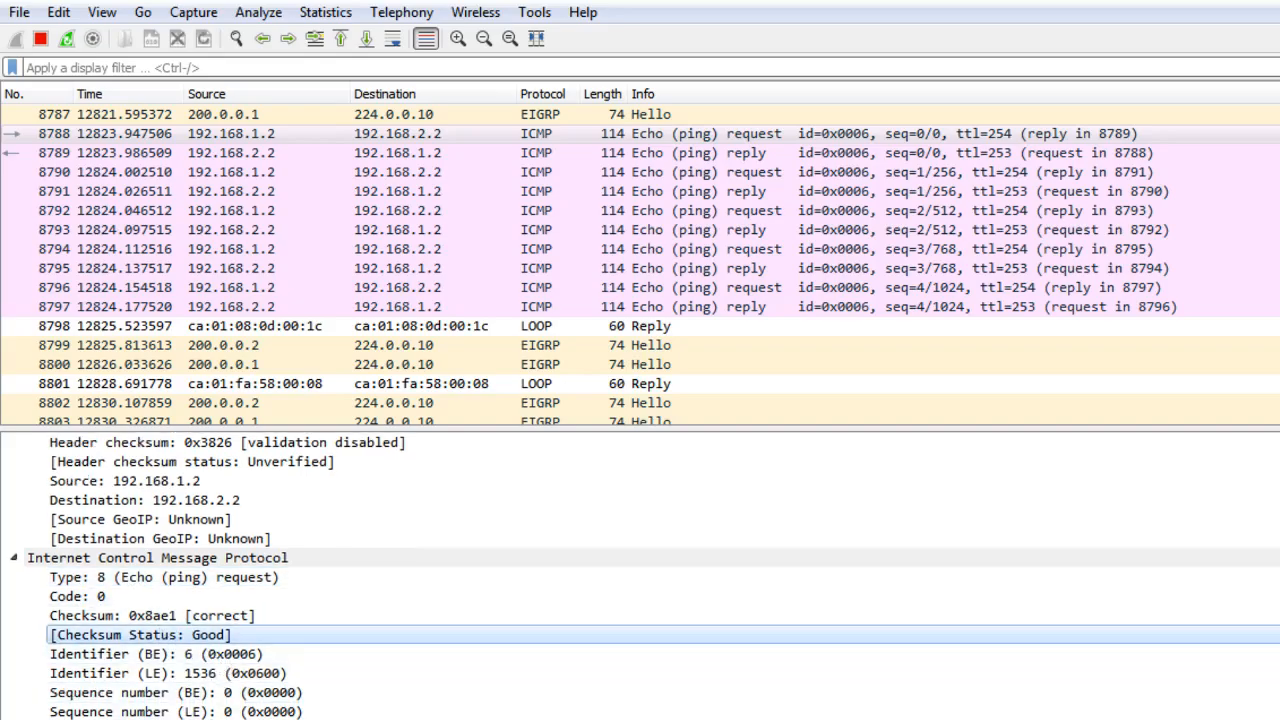
scroll(30, 690, down, 1)
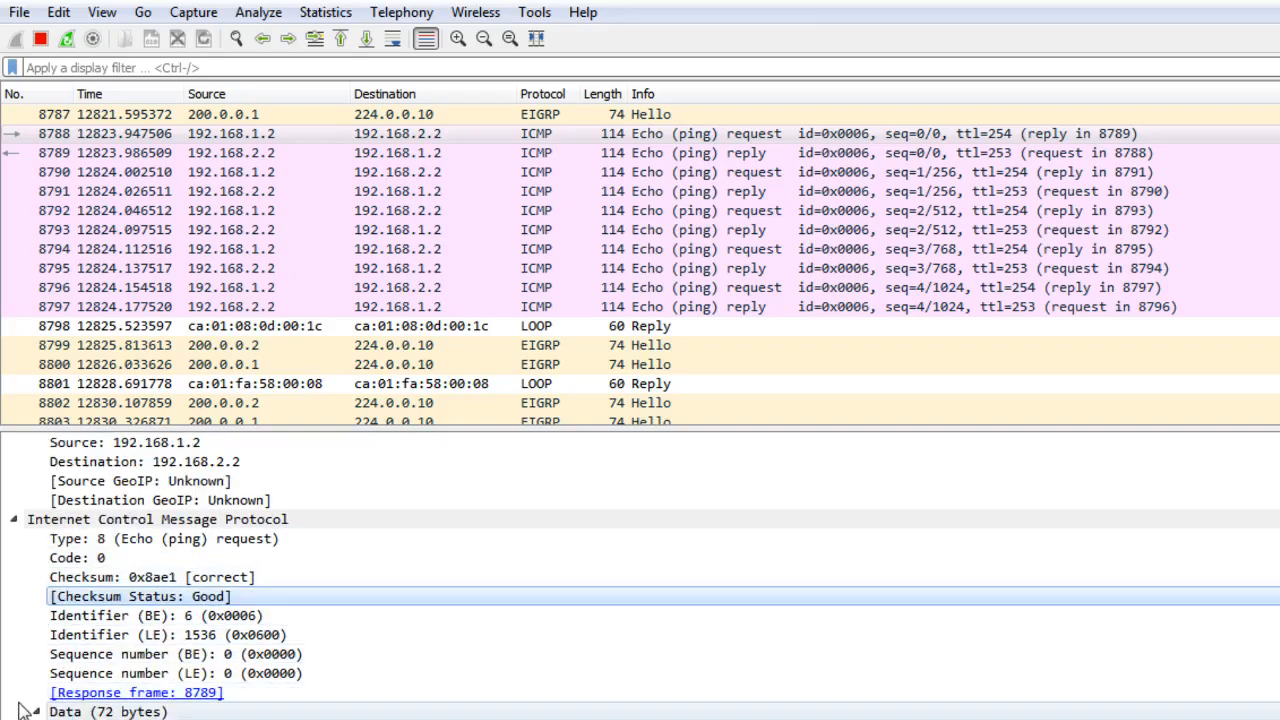
scroll(25, 600, up, 9)
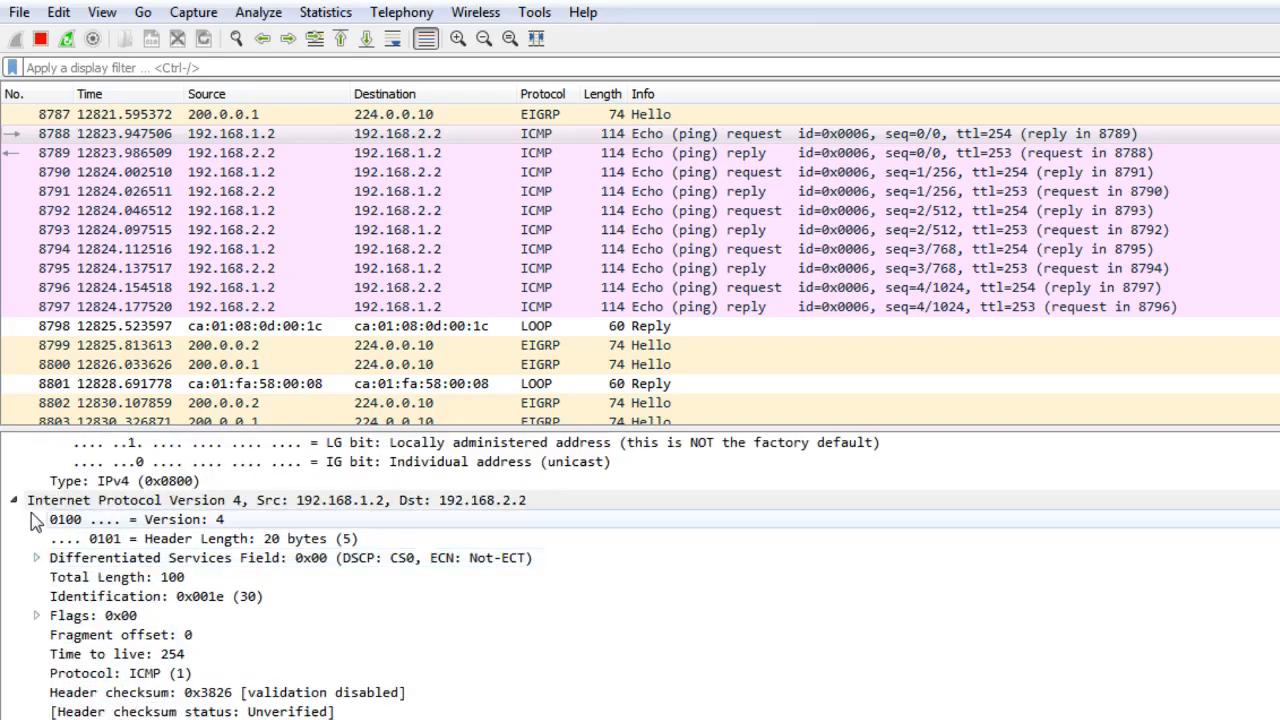
scroll(20, 512, up, 3)
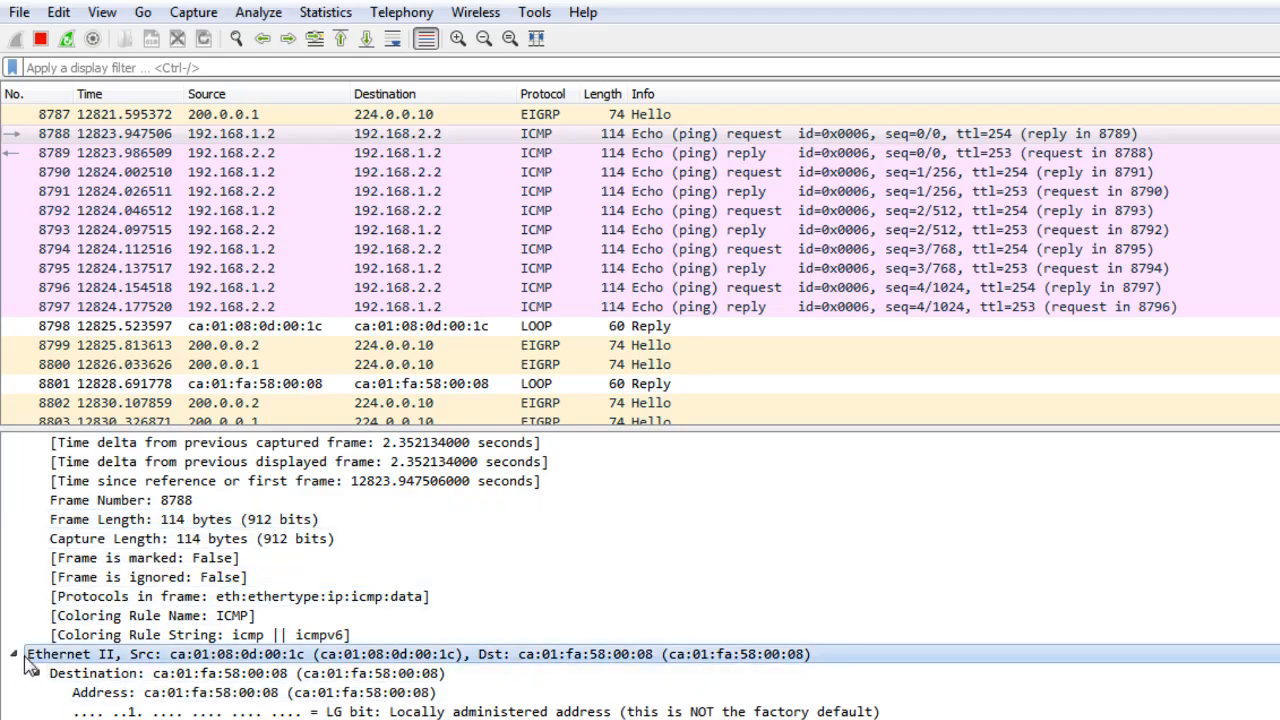
scroll(25, 660, up, 1)
click(13, 442)
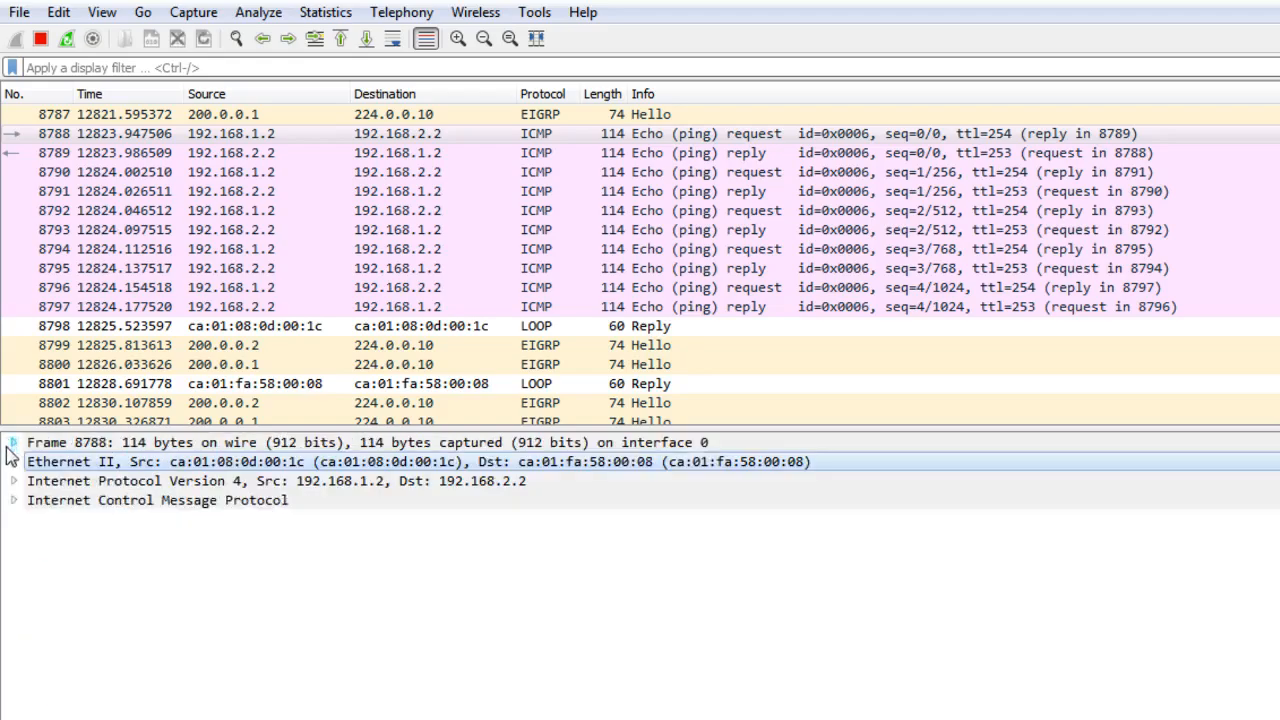
Switch to the R1 console, enter global configuration mode and open interface tunnel 0.
key(alt+Tab)
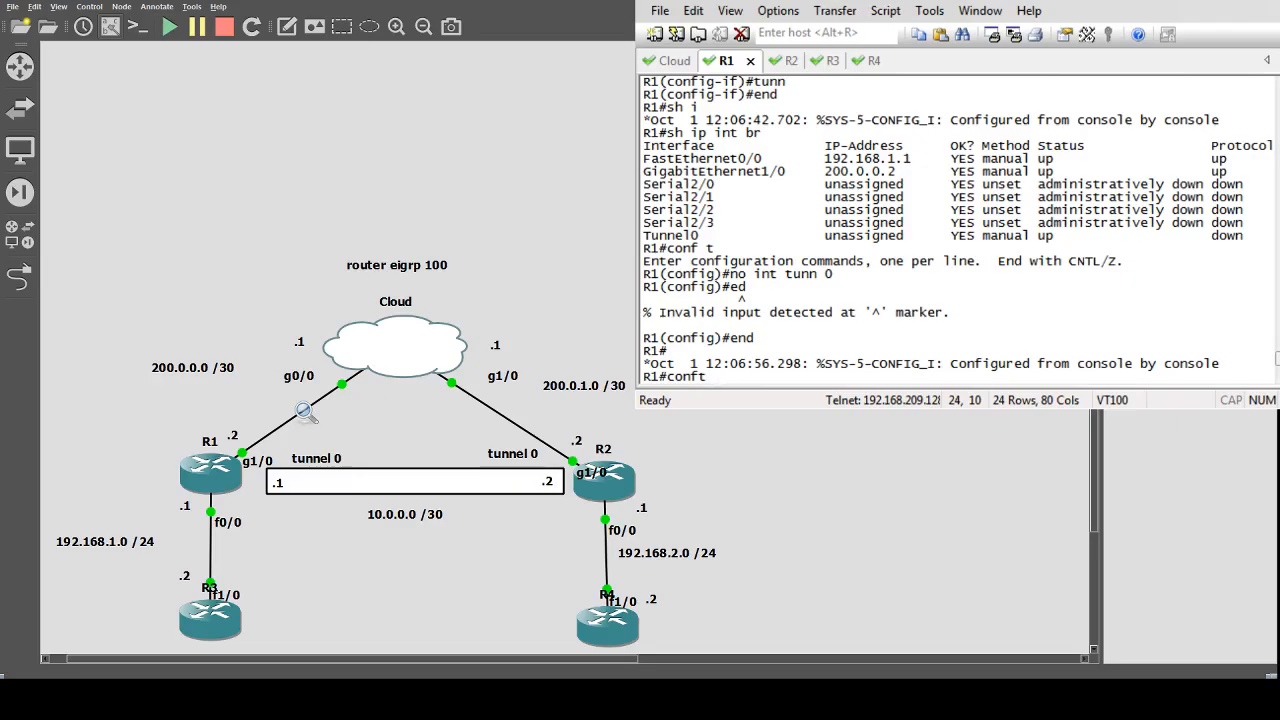
key(BackSpace)
text(t)
key(Return)
text(int t)
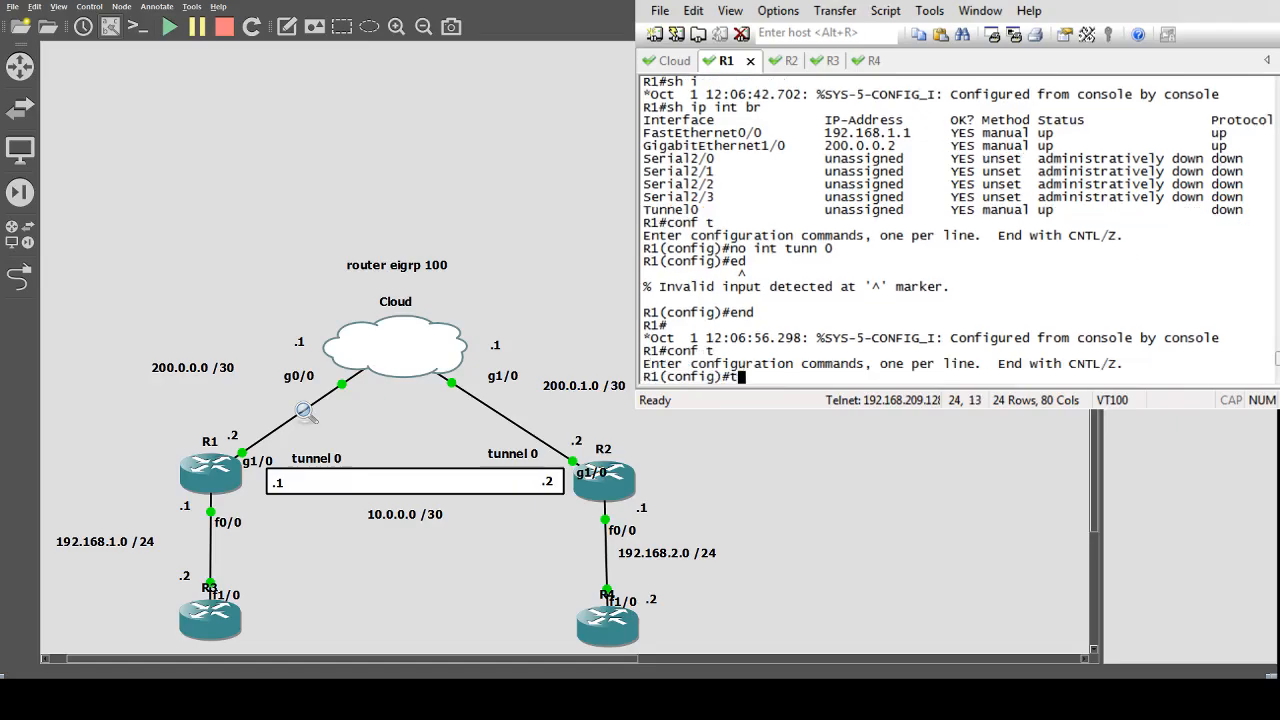
text(unne)
key(Tab)
text(=)
key(BackSpace)
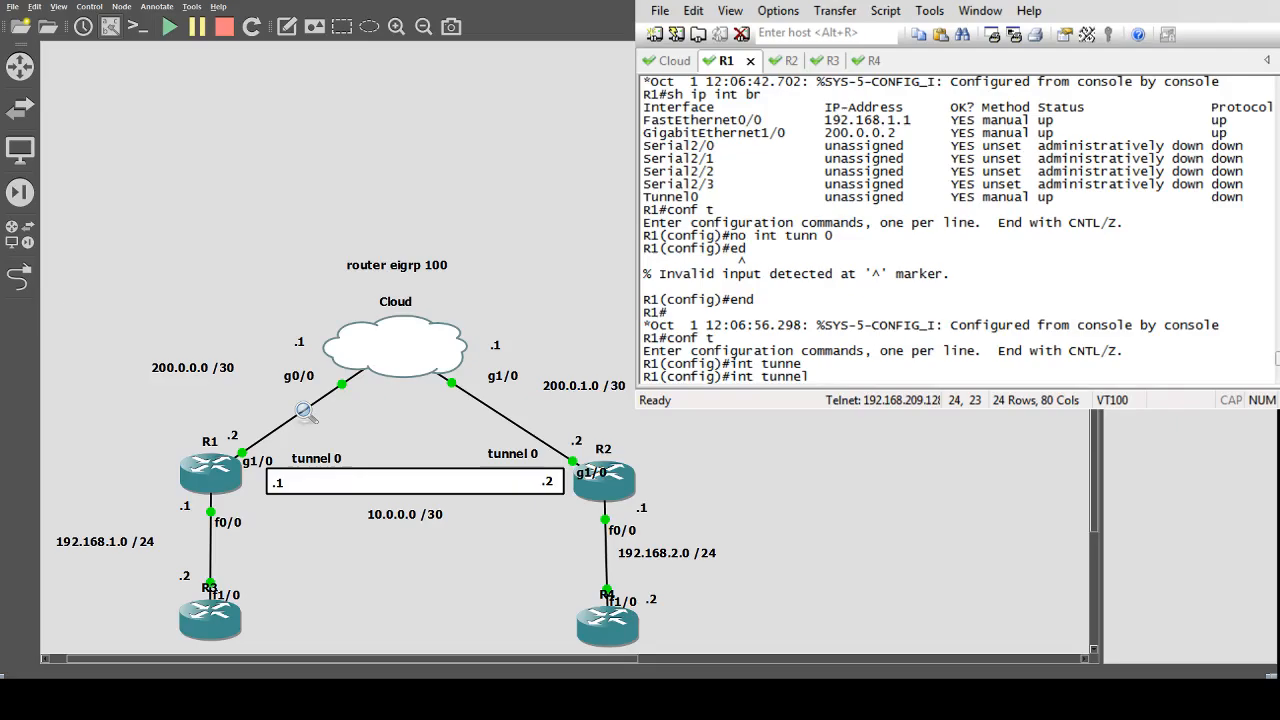
text(?)
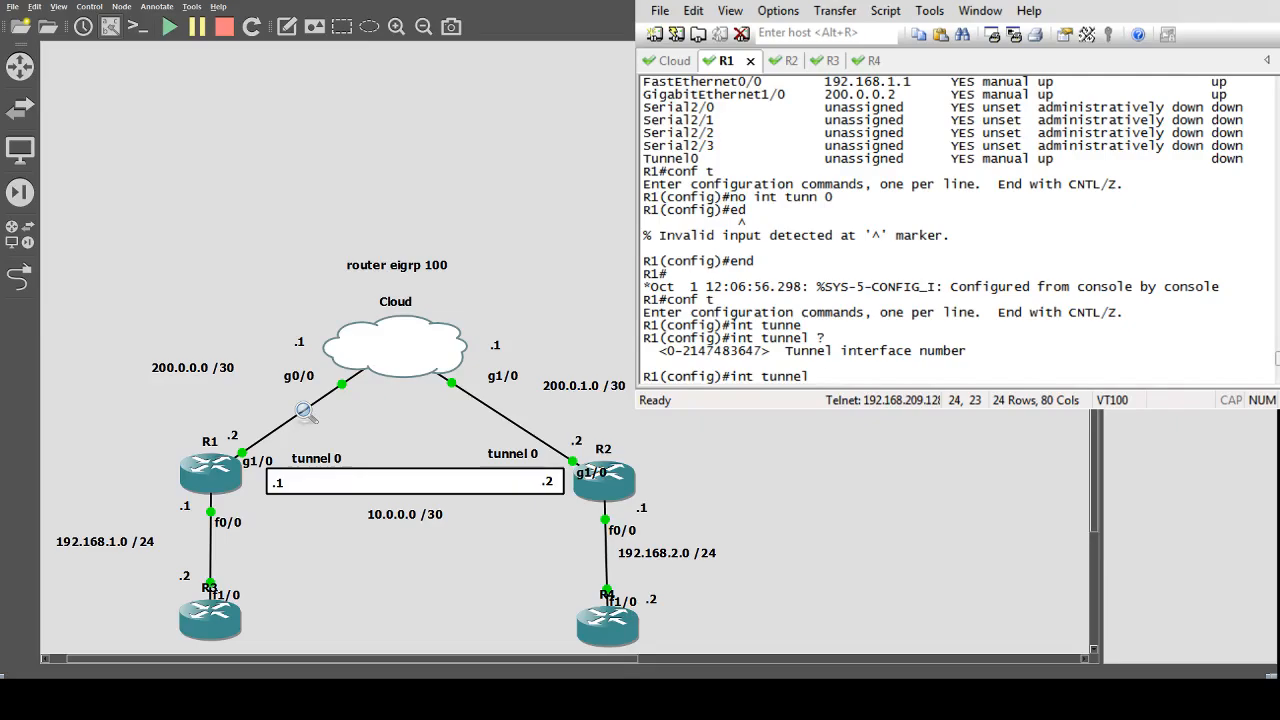
text(0)
key(Return)
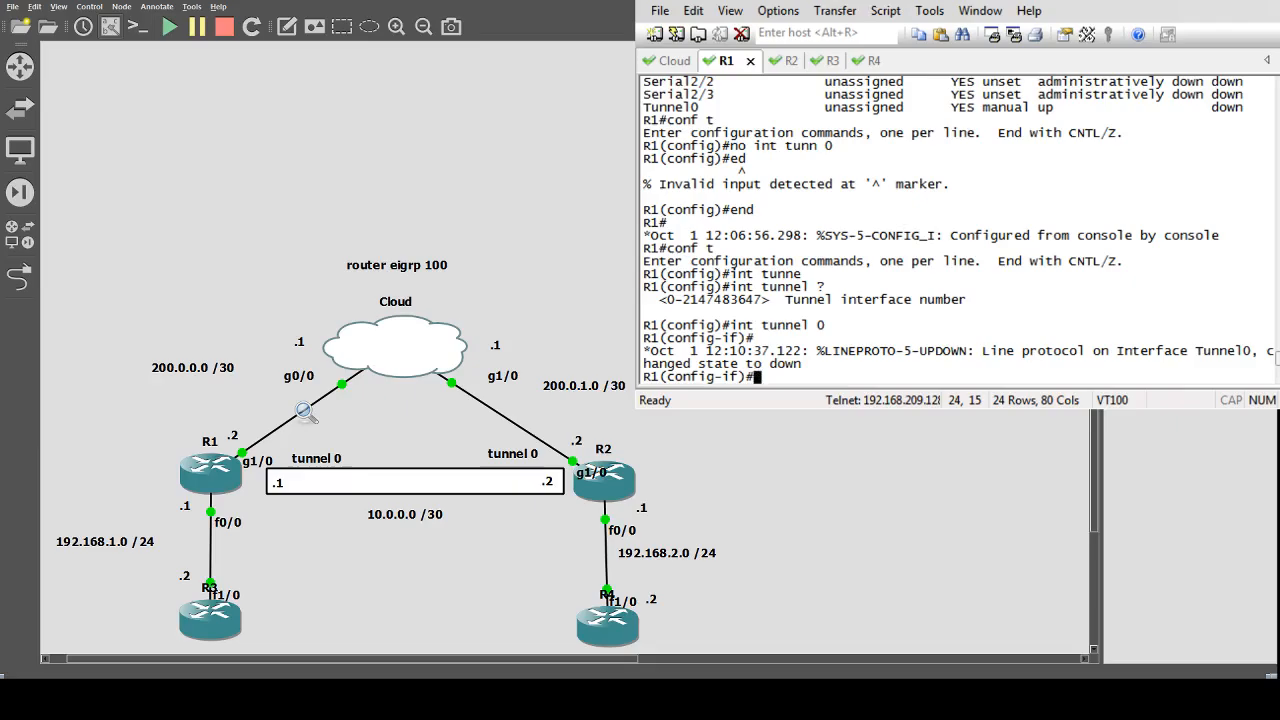
Assign 10.0.0.1 255.255.255.252 to R1's tunnel 0 and enable the interface.
text(ip add 10.0.0.1 255.)
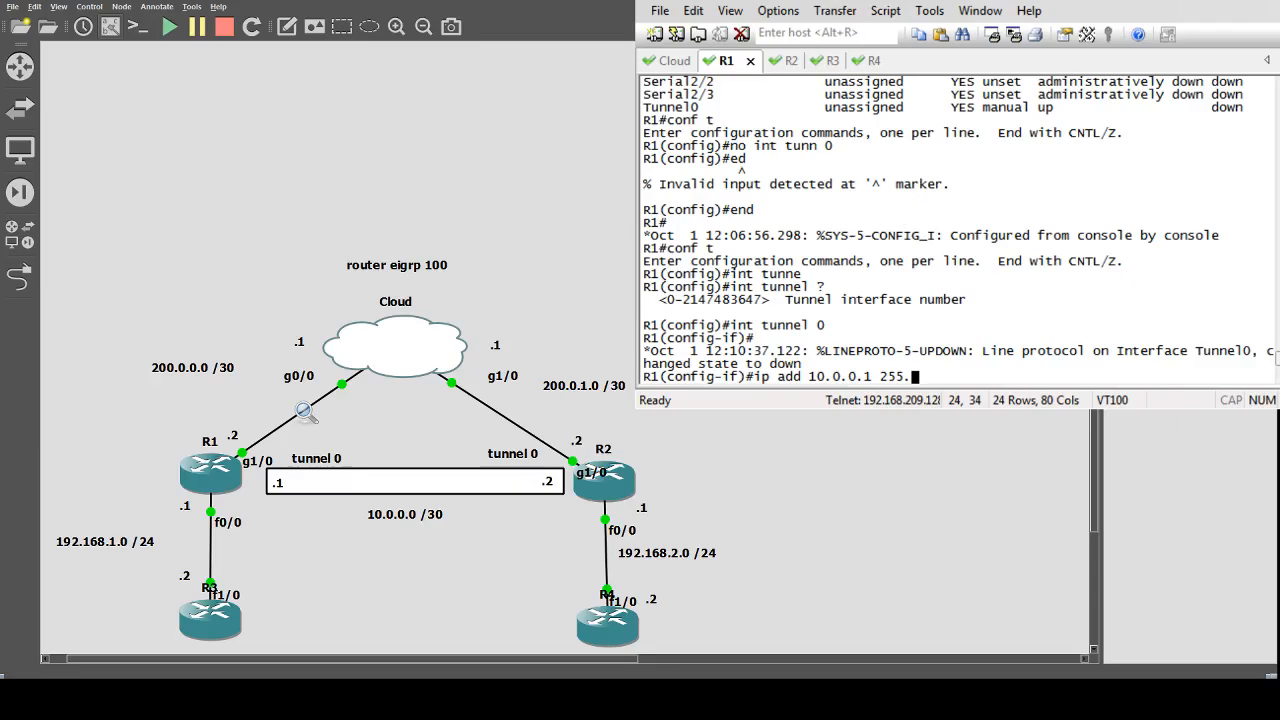
text(255.255.252)
key(Return)
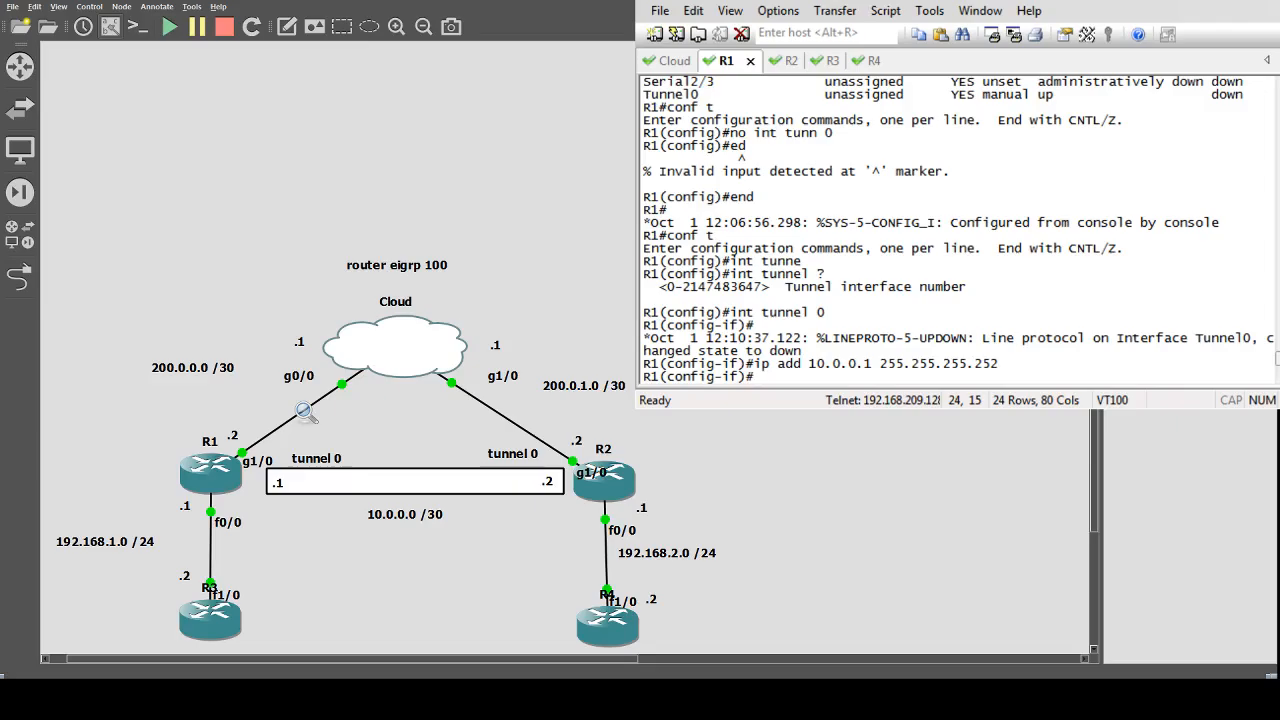
text(no sh)
key(Return)
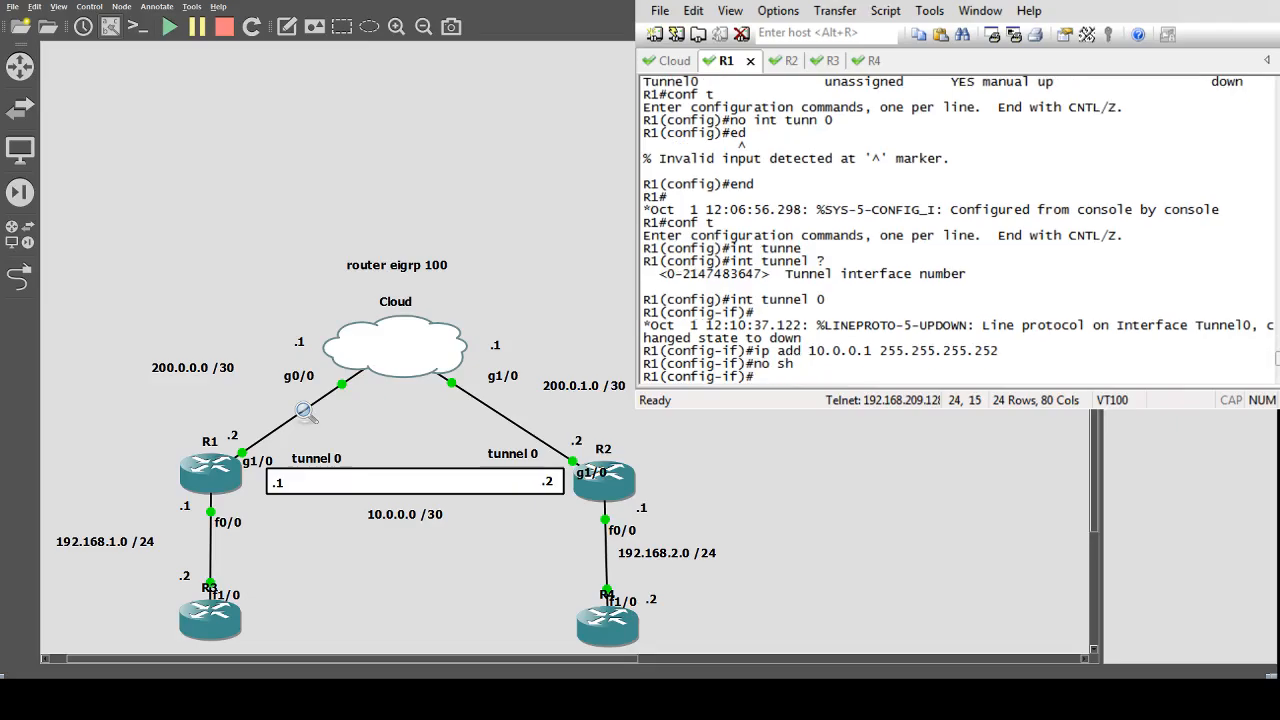
Display the brief interface summary on R1 and examine the Tunnel0 address and status.
text(do sh ip int br)
key(Return)
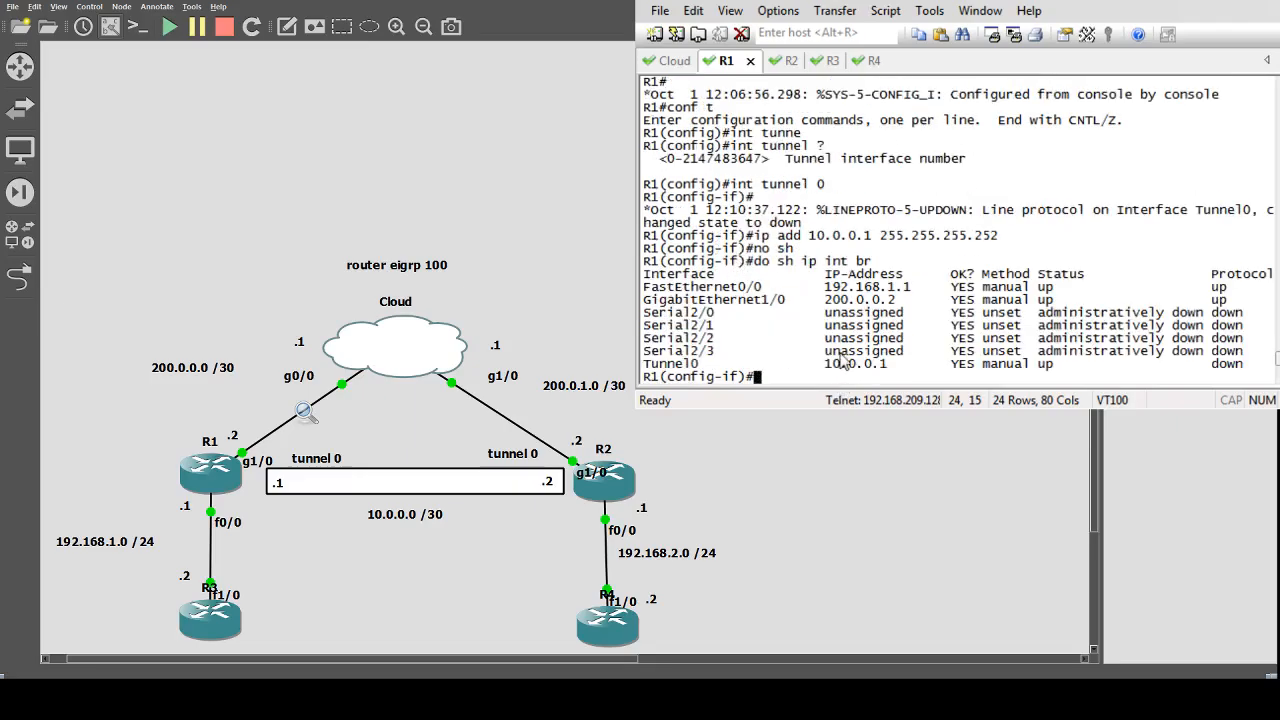
drag(819, 365, 888, 372)
drag(1030, 368, 978, 368)
drag(1210, 372, 1246, 372)
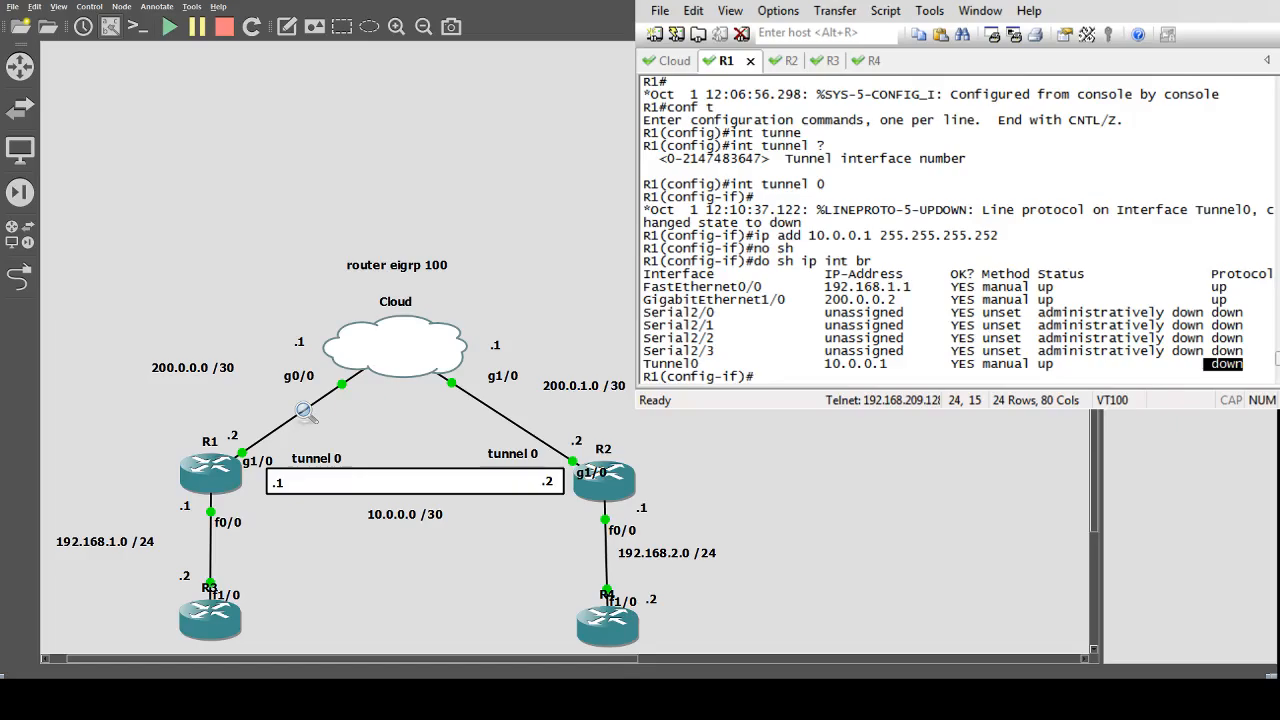
drag(1248, 366, 1220, 367)
click(1211, 370)
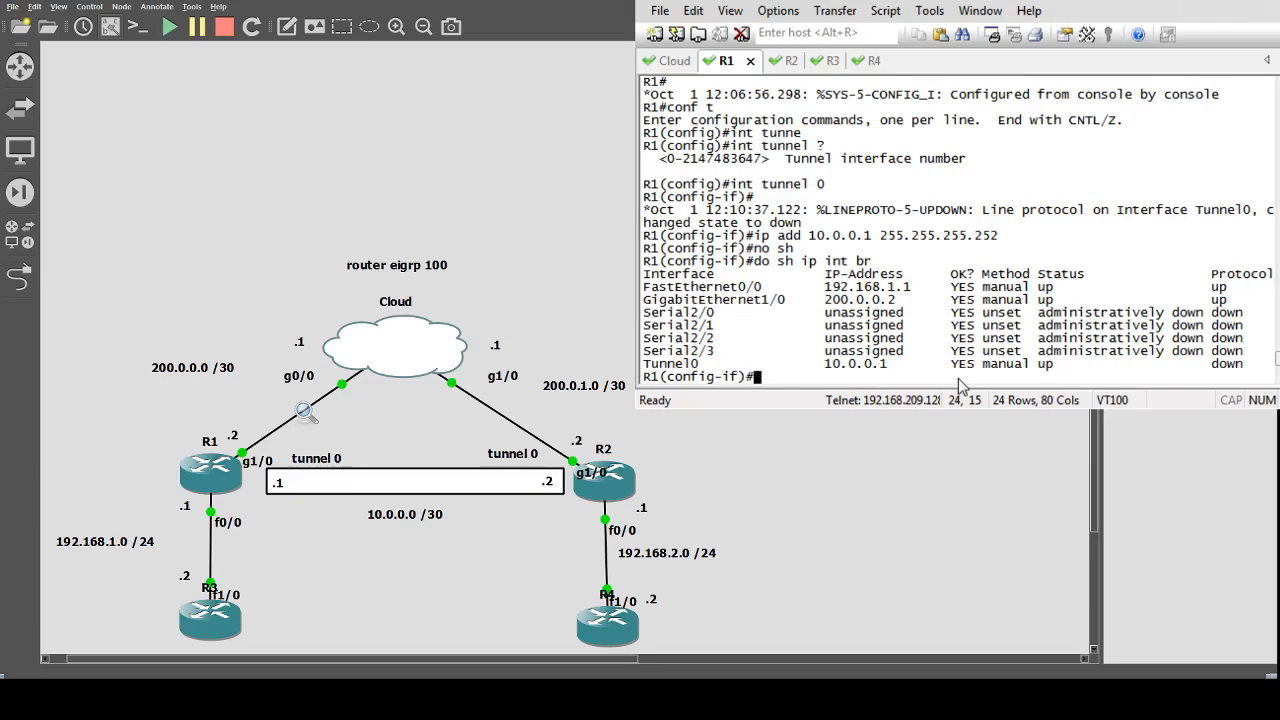
Set R1's tunnel source to 10.0.0.1.
text(tunnel ?)
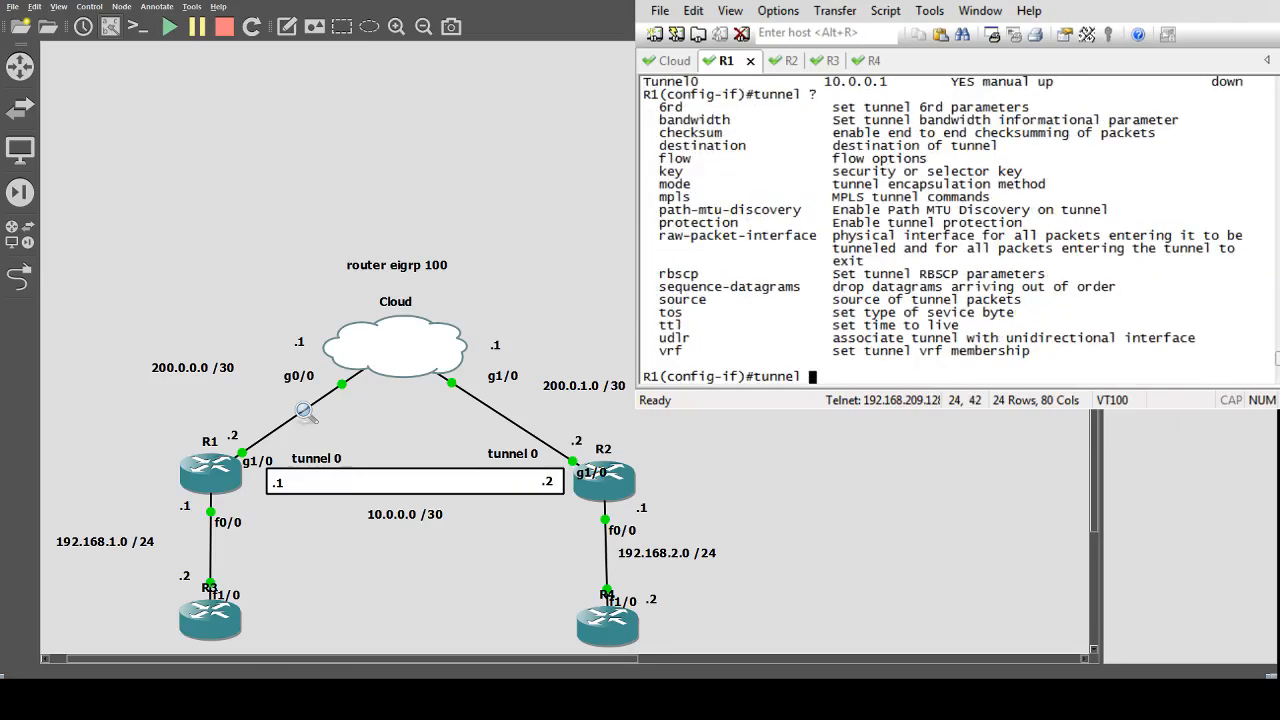
text(source)
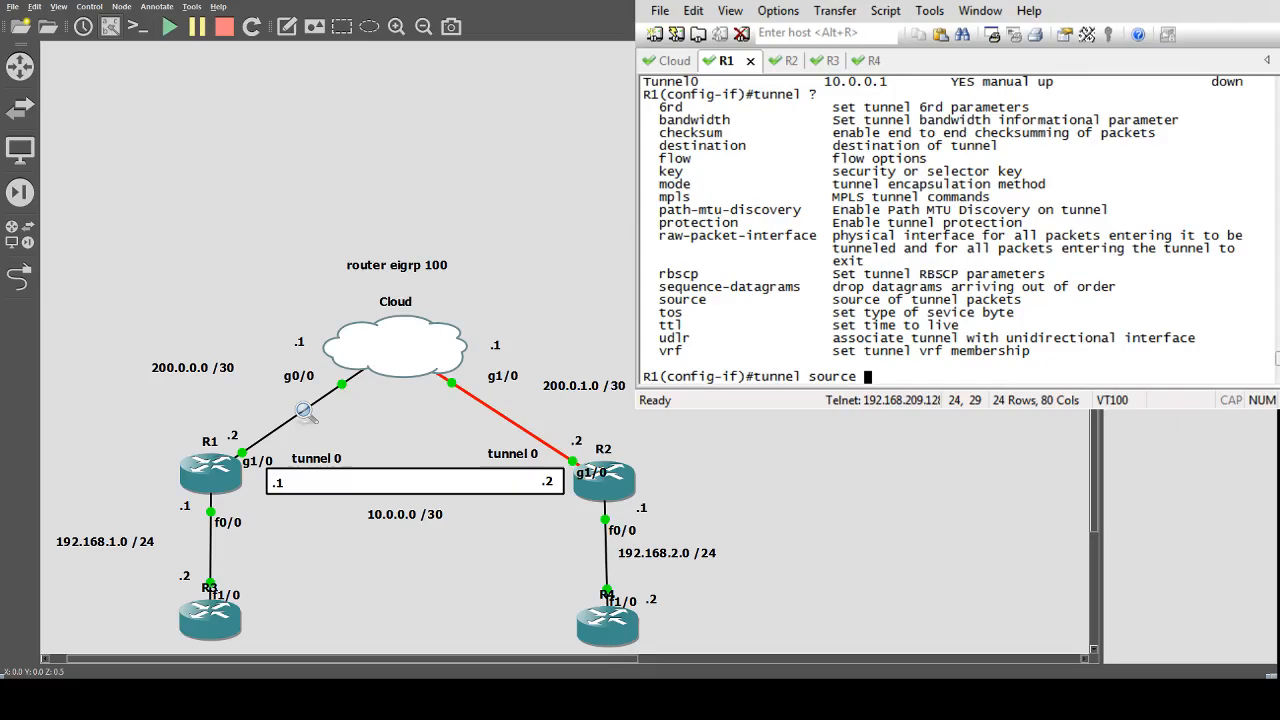
text(10.0.0.1)
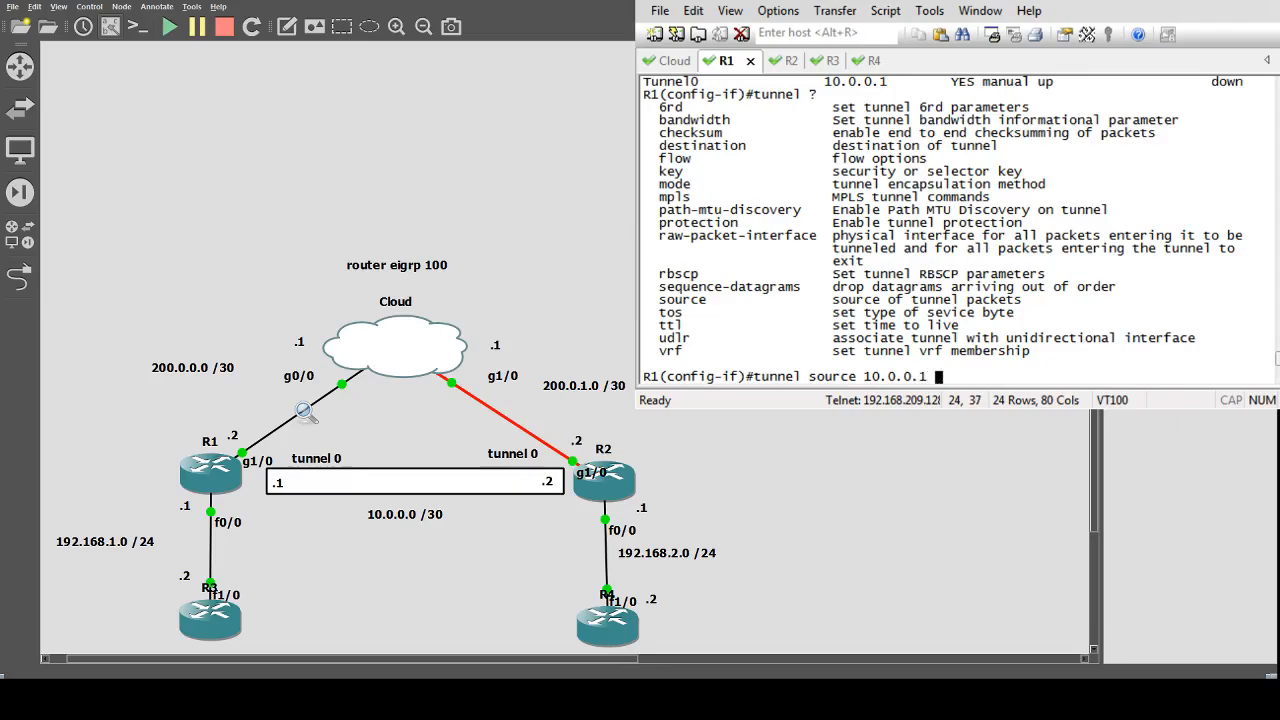
key(Return)
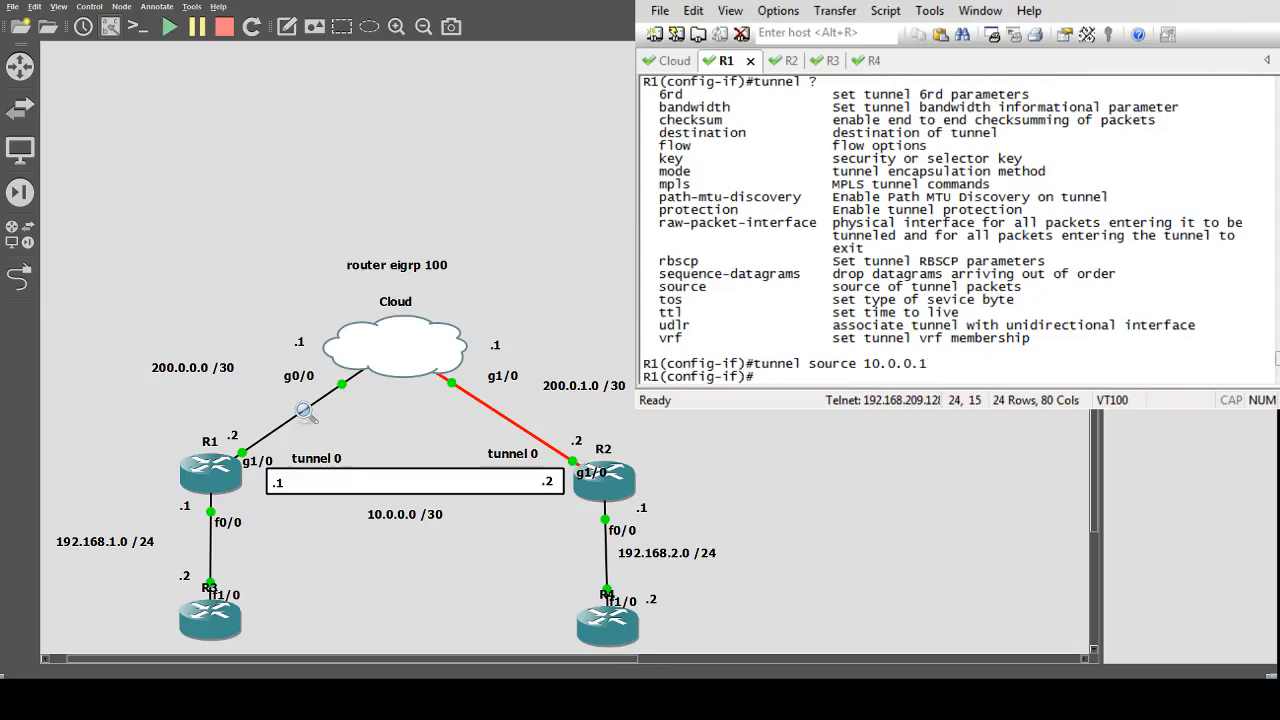
key(Up)
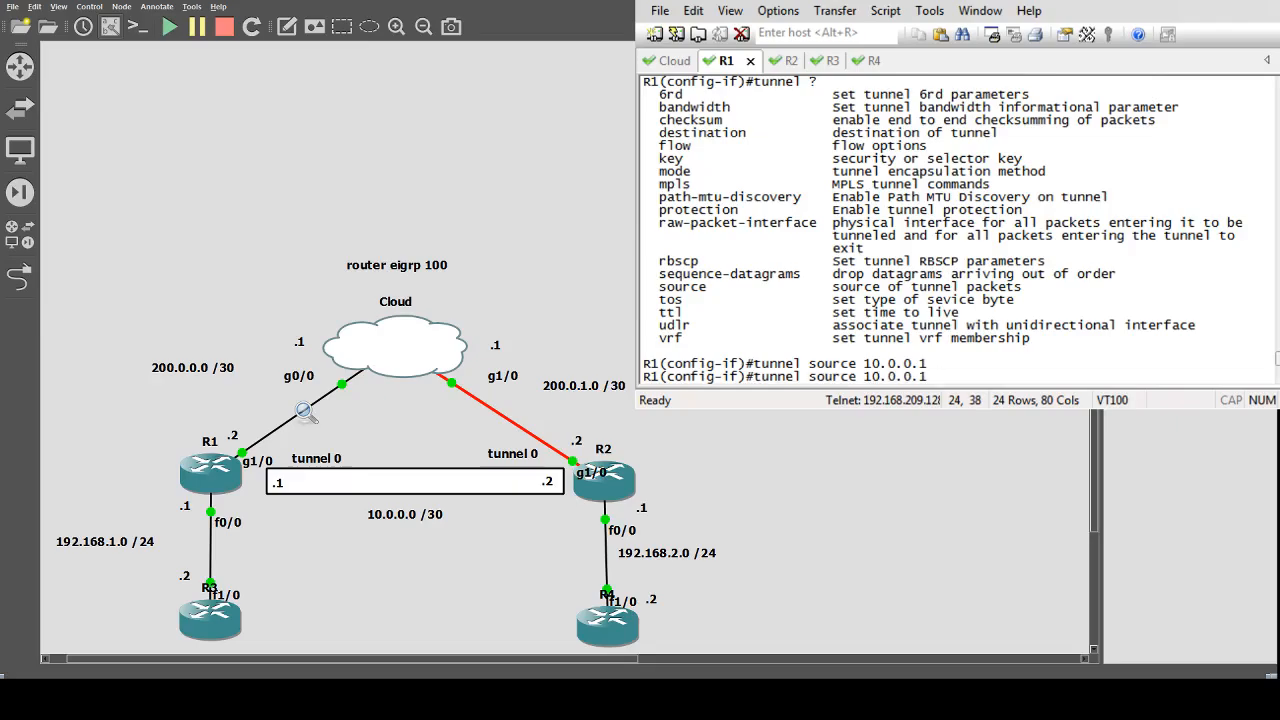
text(?)
key(Return)
Set R1's tunnel destination to 10.0.0.2.
text(tunne)
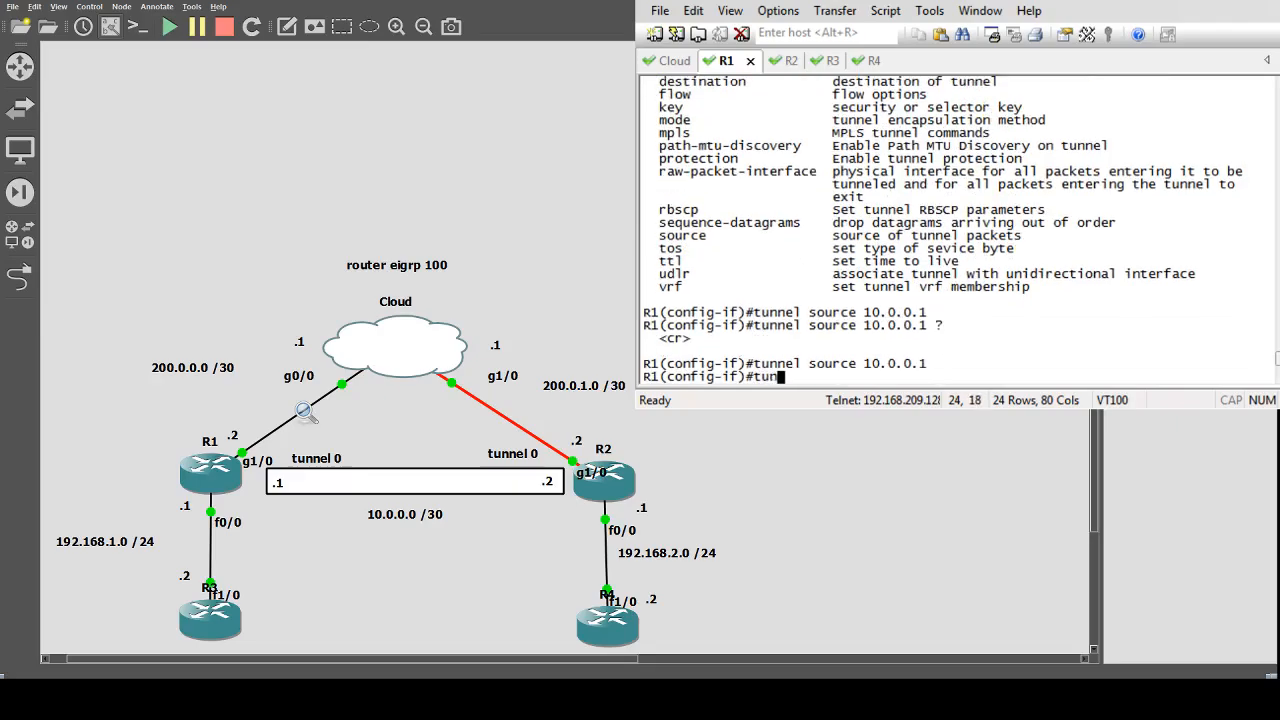
key(Tab)
text(des)
key(Tab)
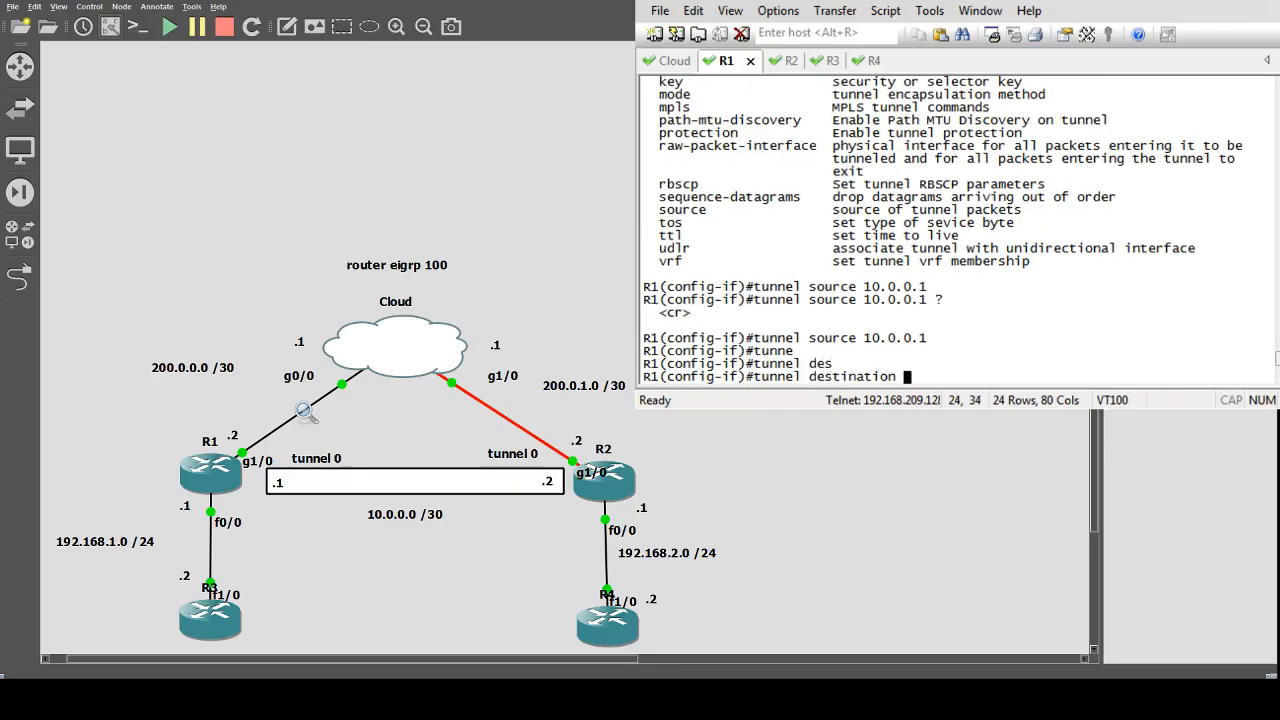
text(10.0.0.2)
key(Return)
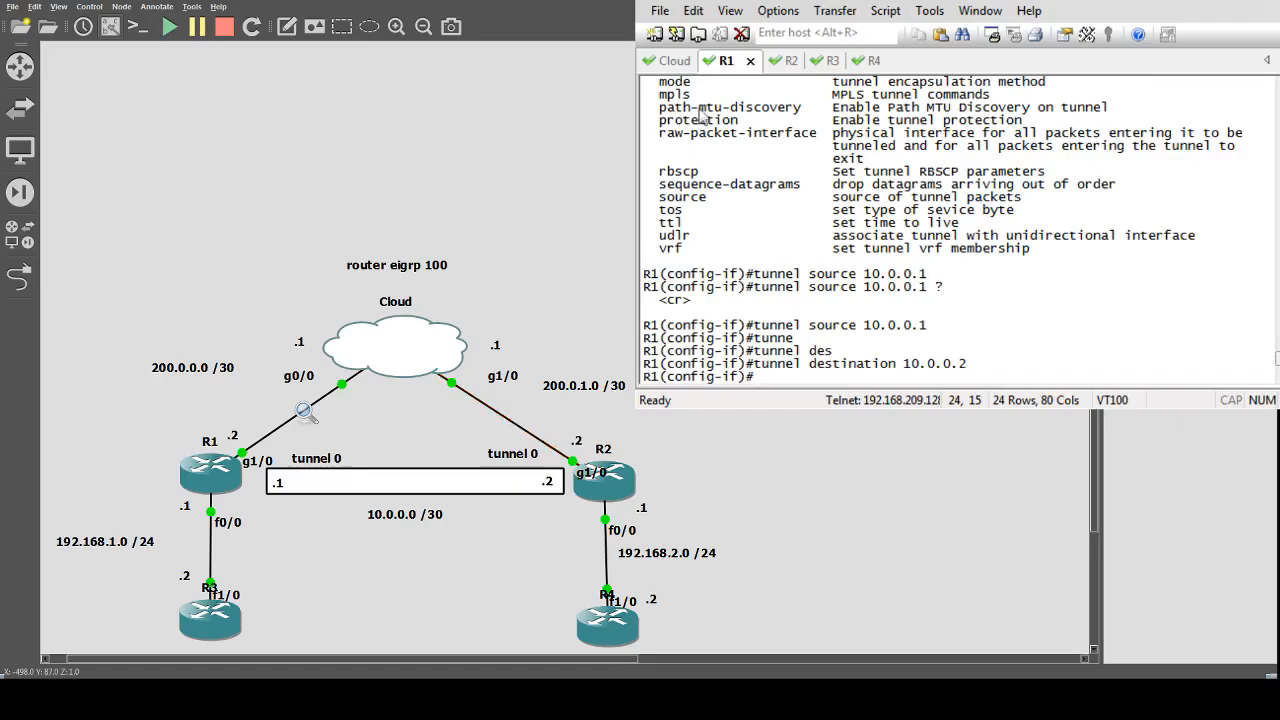
On R2, enter configuration mode, open interface tunnel 0 and enable it.
click(789, 66)
text(conf t)
key(Return)
text(int tunn)
key(Tab)
text(0)
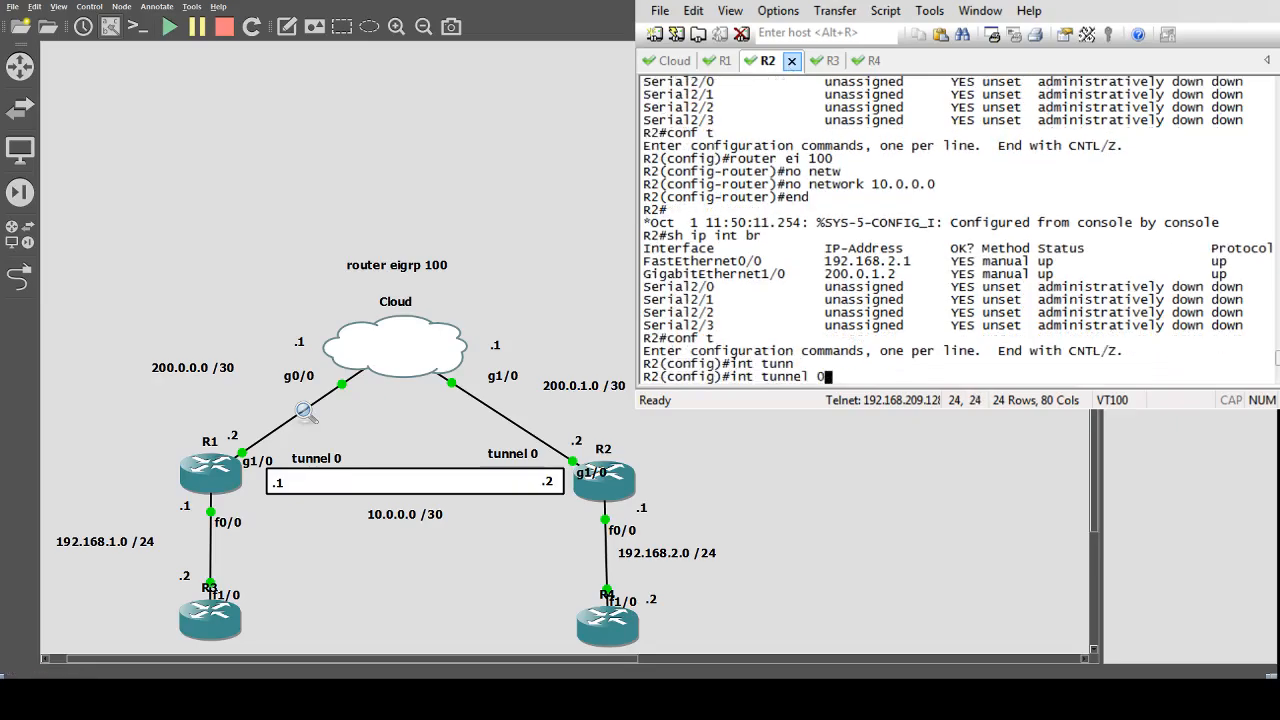
key(Return)
text(no sh)
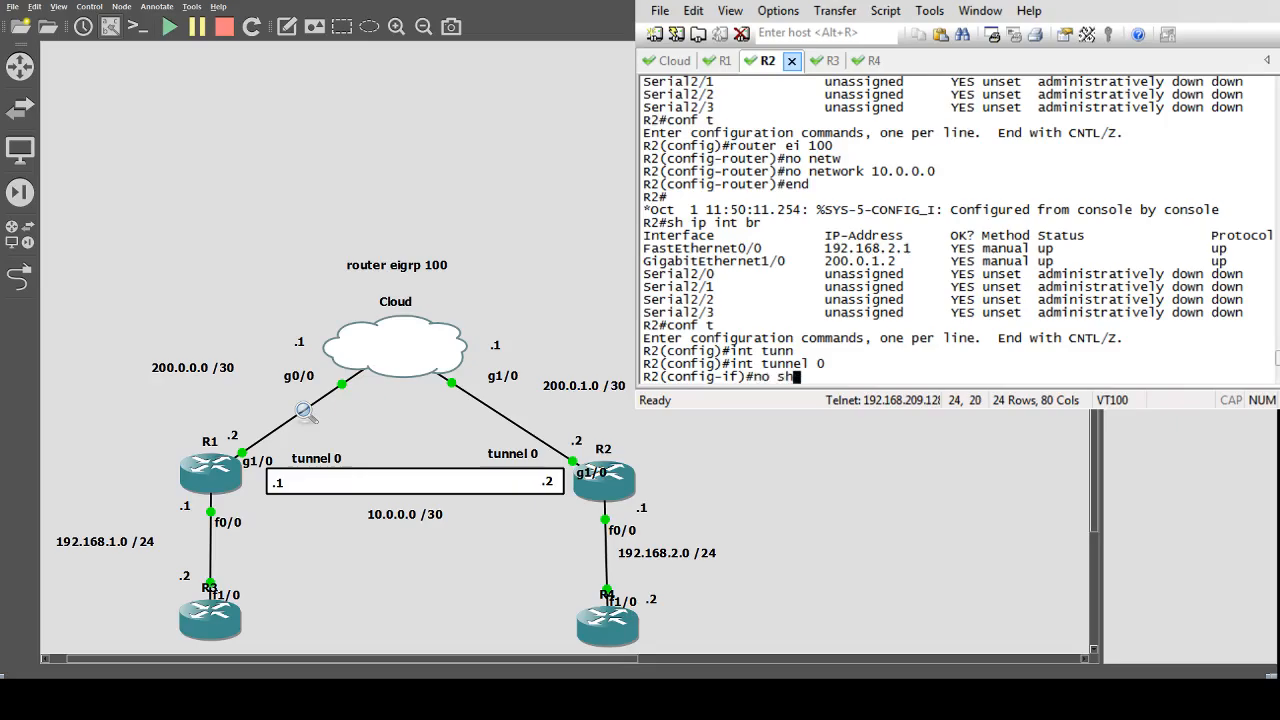
key(Return)
Assign 10.0.0.2 255.255.255.252 to R2's tunnel 0.
text(ip add )
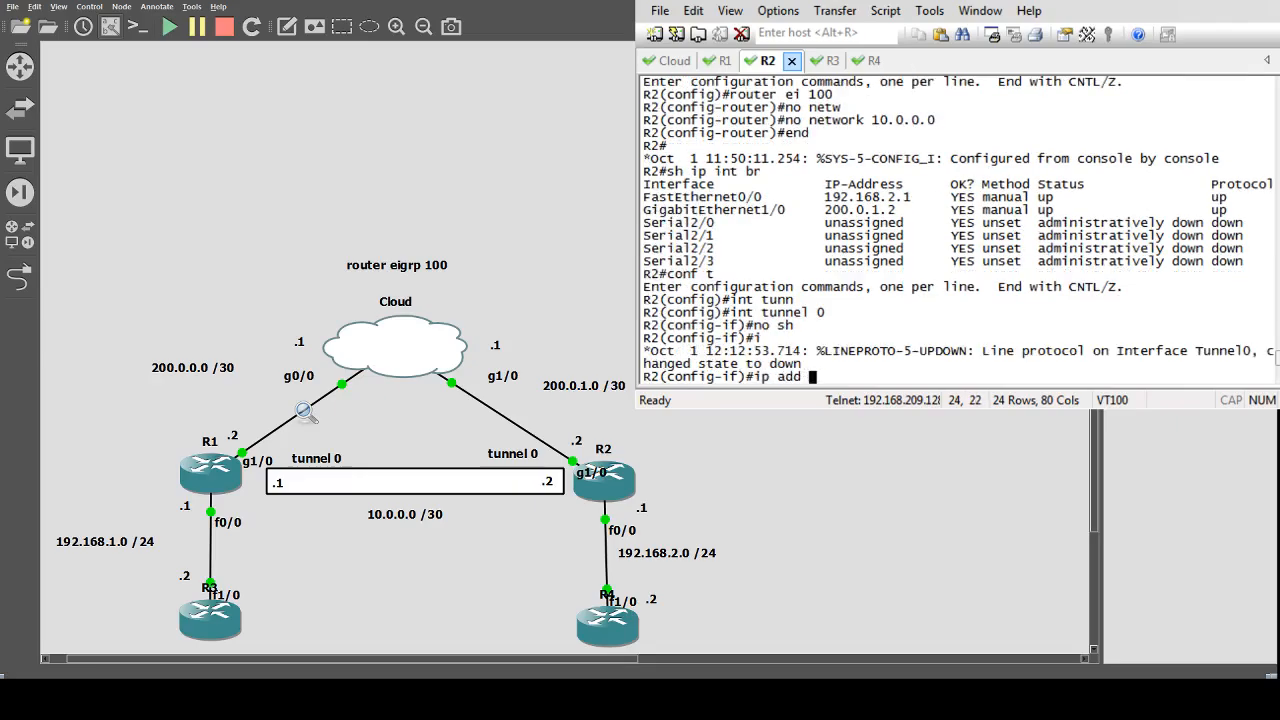
text(10.0.0.2 255.255.255.252)
key(Return)
Set R2's tunnel source to 10.0.0.2.
text(tunne)
key(Tab)
text(so)
key(Tab)
text(10.0.0.2)
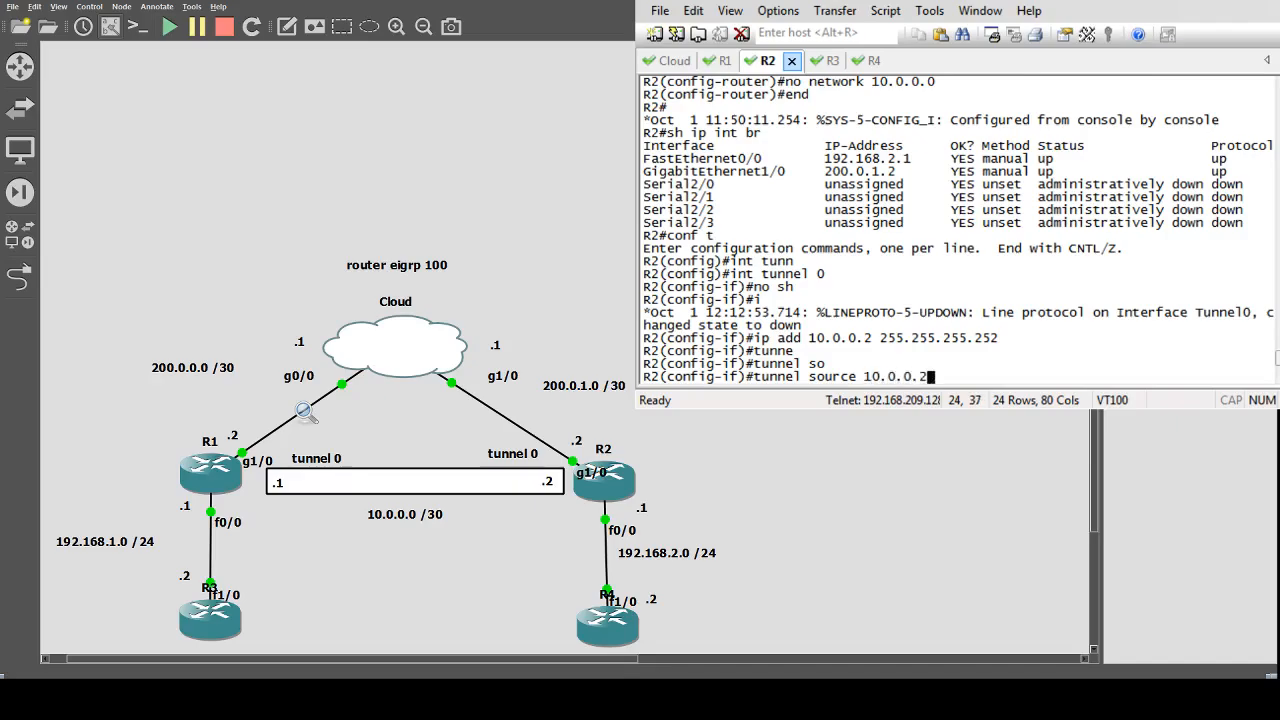
key(Return)
key(Up)
key(Left)
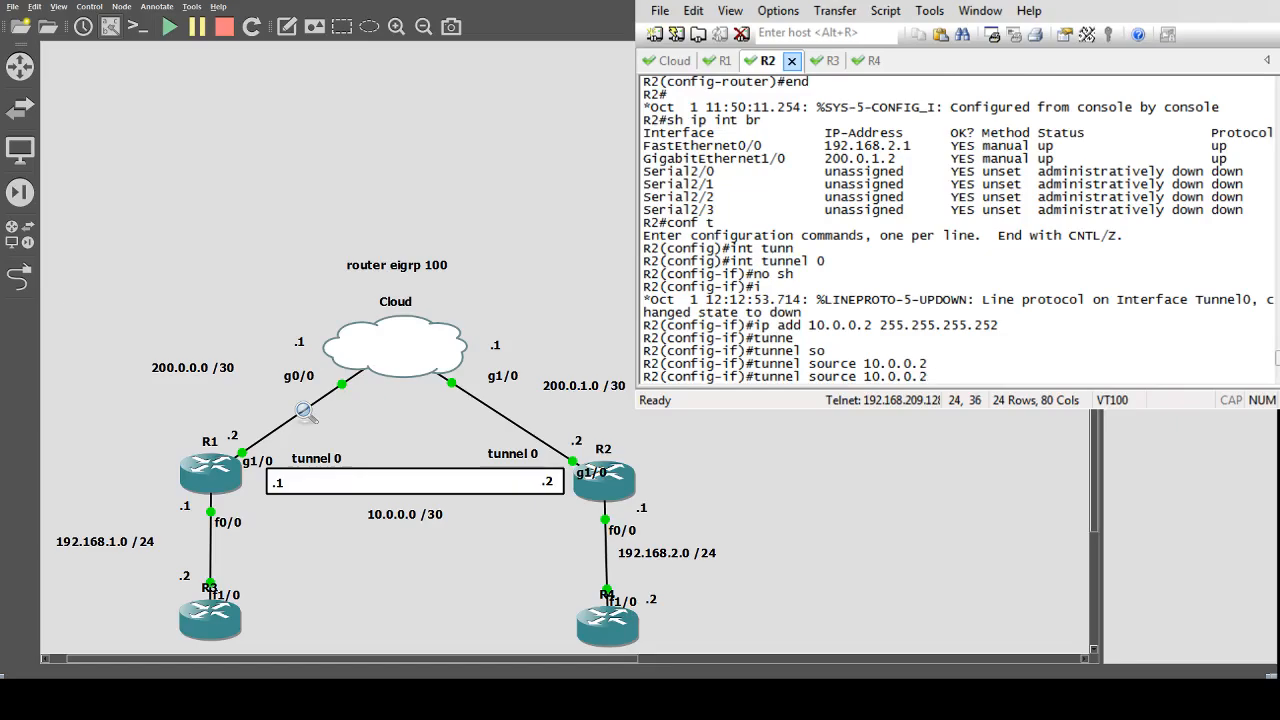
click(718, 64)
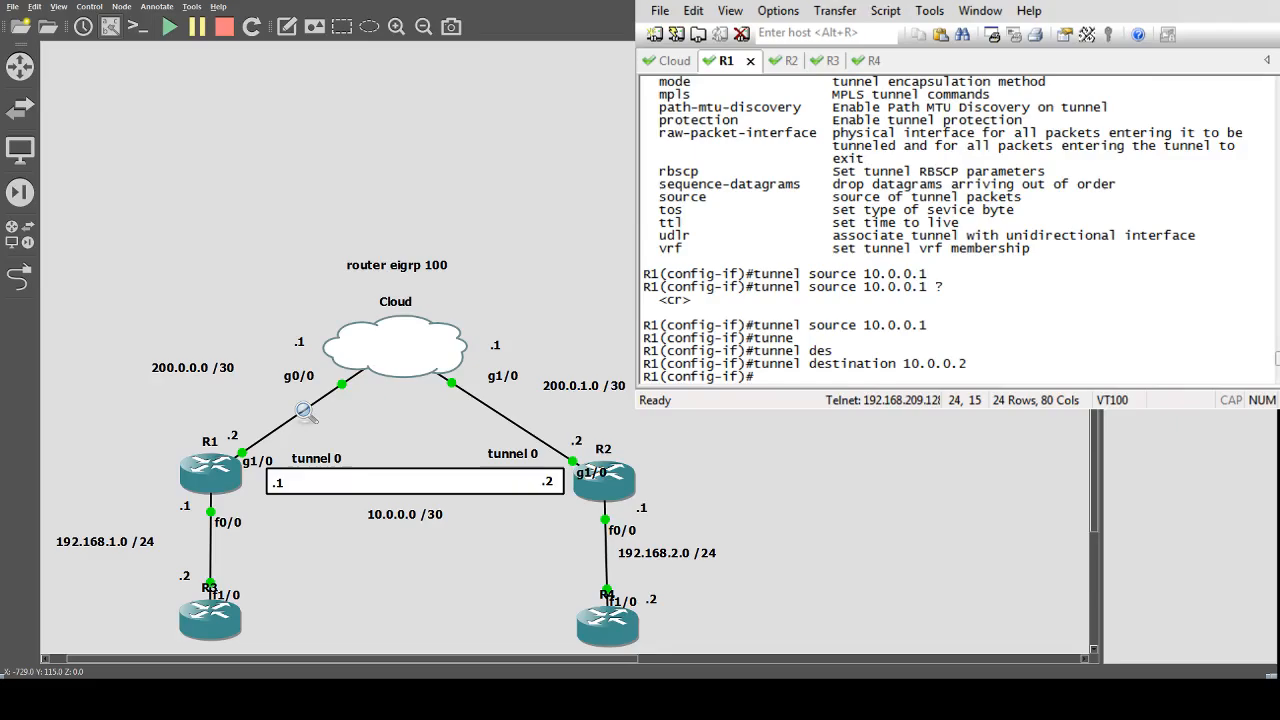
Set R1's tunnel 0 source to 200.0.0.2.
text(tun)
key(Tab)
text(source )
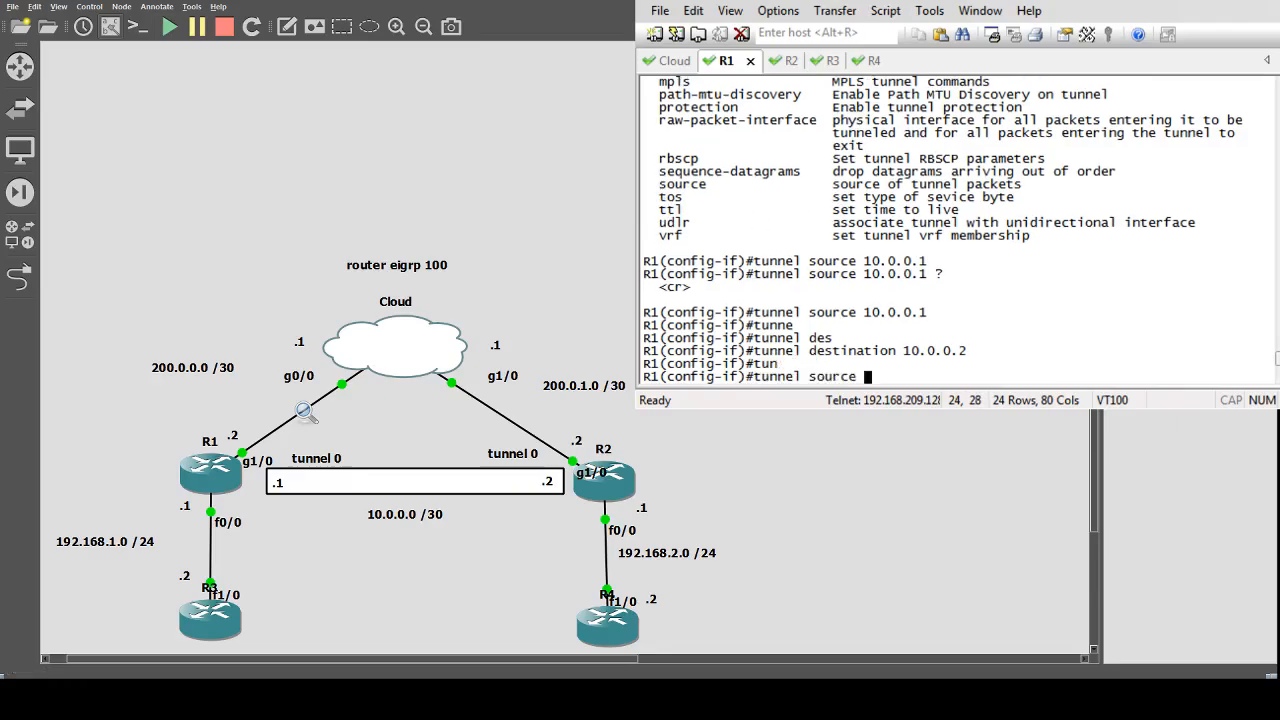
text(20.0.0.)
key(BackSpace)
key(BackSpace)
key(BackSpace)
key(BackSpace)
key(BackSpace)
text(0.0.0)
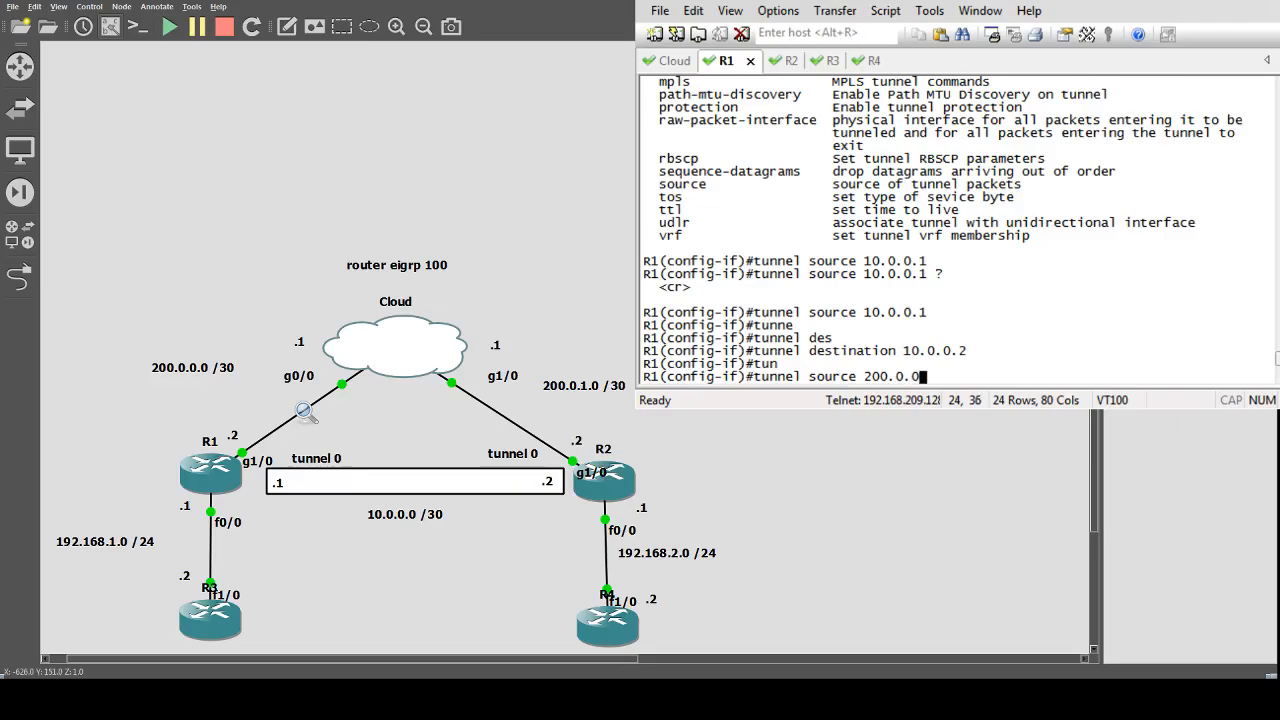
text(2)
key(BackSpace)
text(.2)
key(Return)
Set R1's tunnel 0 destination to 200.0.1.2.
key(Up)
key(Left)
key(Left)
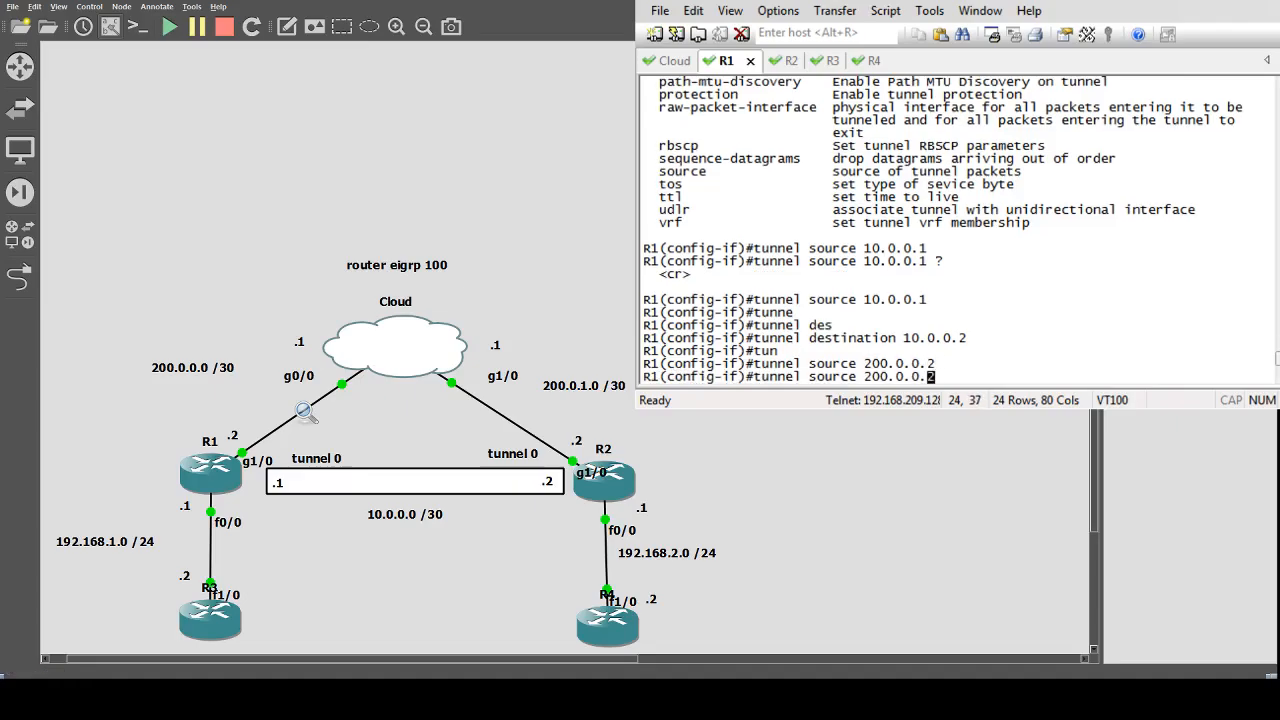
key(BackSpace)
text(1)
key(Left)
key(Left)
key(Left)
key(Left)
key(Left)
key(Left)
key(Left)
key(Left)
key(Left)
key(Left)
key(Right)
key(Right)
key(Right)
key(BackSpace)
key(BackSpace)
key(BackSpace)
key(BackSpace)
key(BackSpace)
key(BackSpace)
text(des)
key(Return)
key(Up)
key(Left)
key(Left)
key(Left)
key(Left)
key(Left)
key(Left)
key(Left)
key(Left)
key(Left)
key(Left)
text(t)
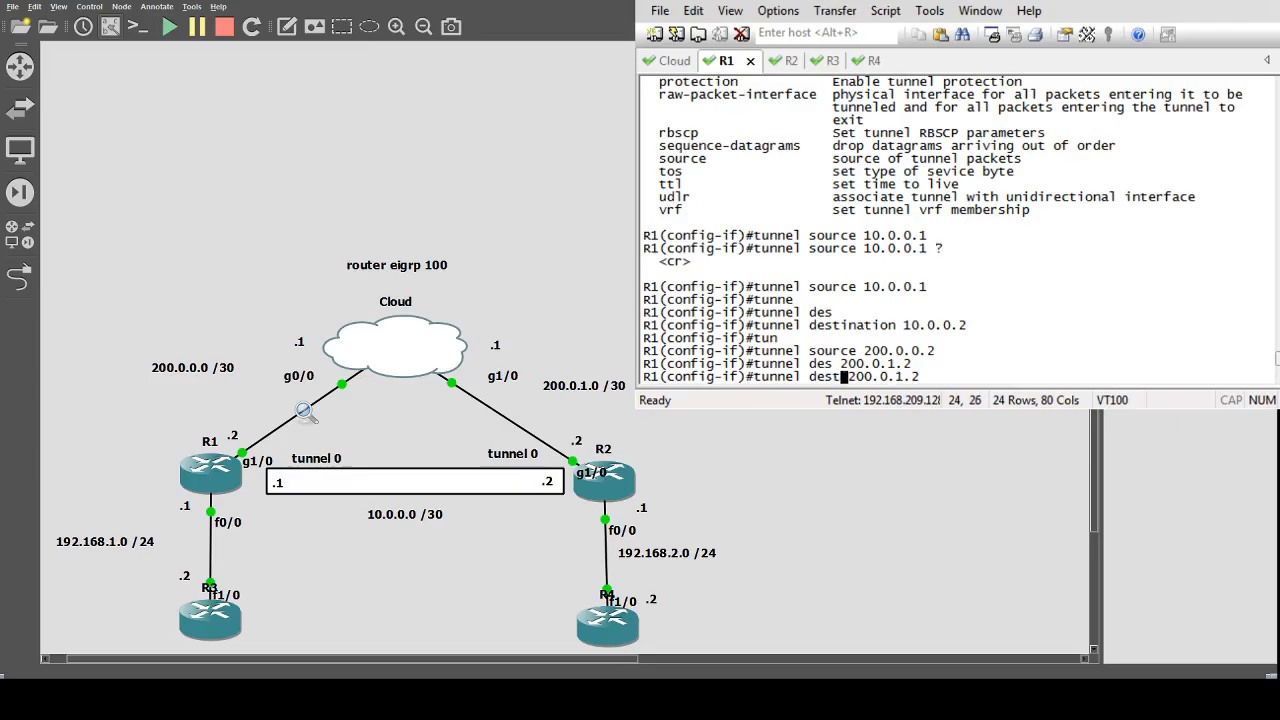
key(Return)
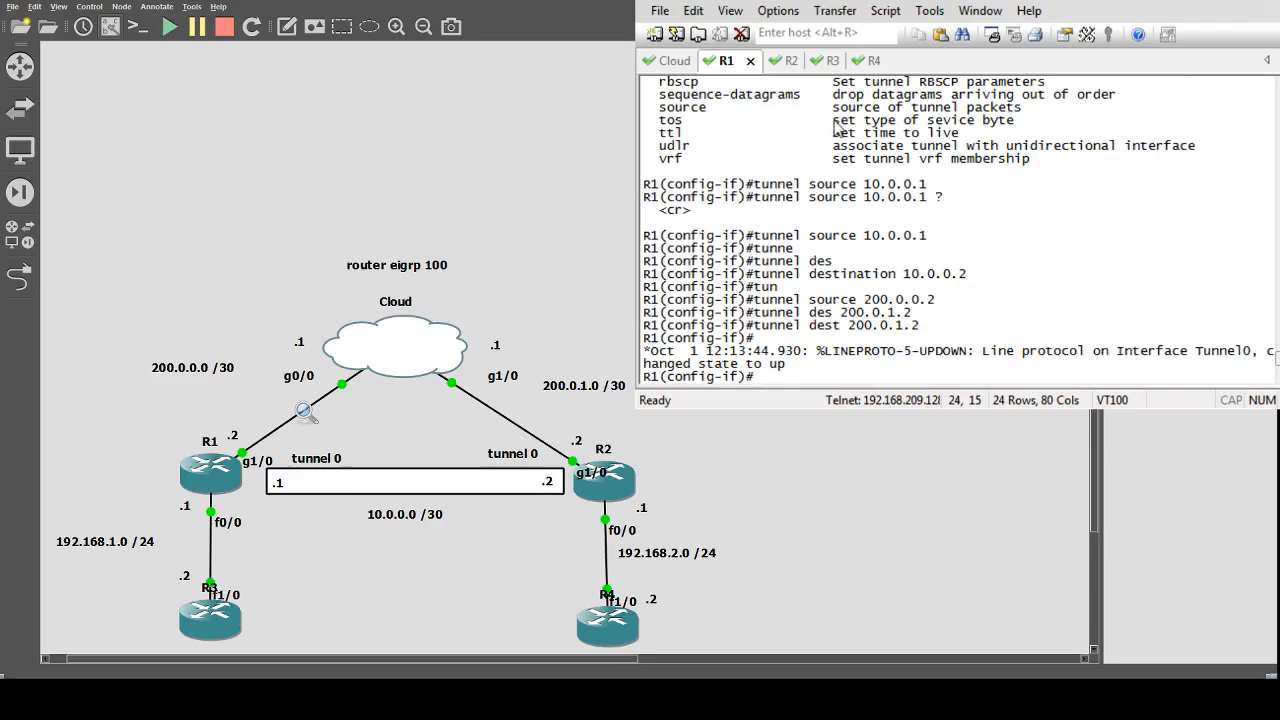
On R2, set the tunnel 0 source to 200.0.1.2.
click(790, 61)
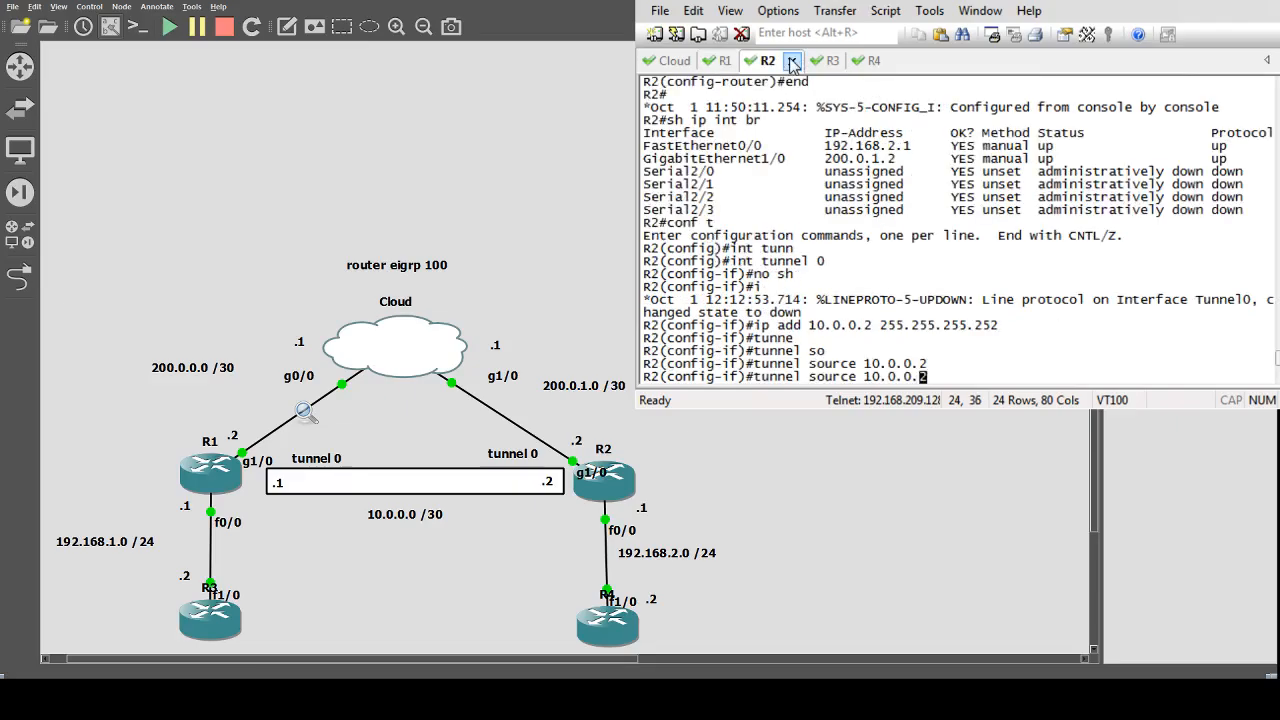
key(BackSpace)
key(BackSpace)
key(BackSpace)
key(BackSpace)
key(BackSpace)
key(BackSpace)
key(BackSpace)
text(00.0.0.1.2)
key(Return)
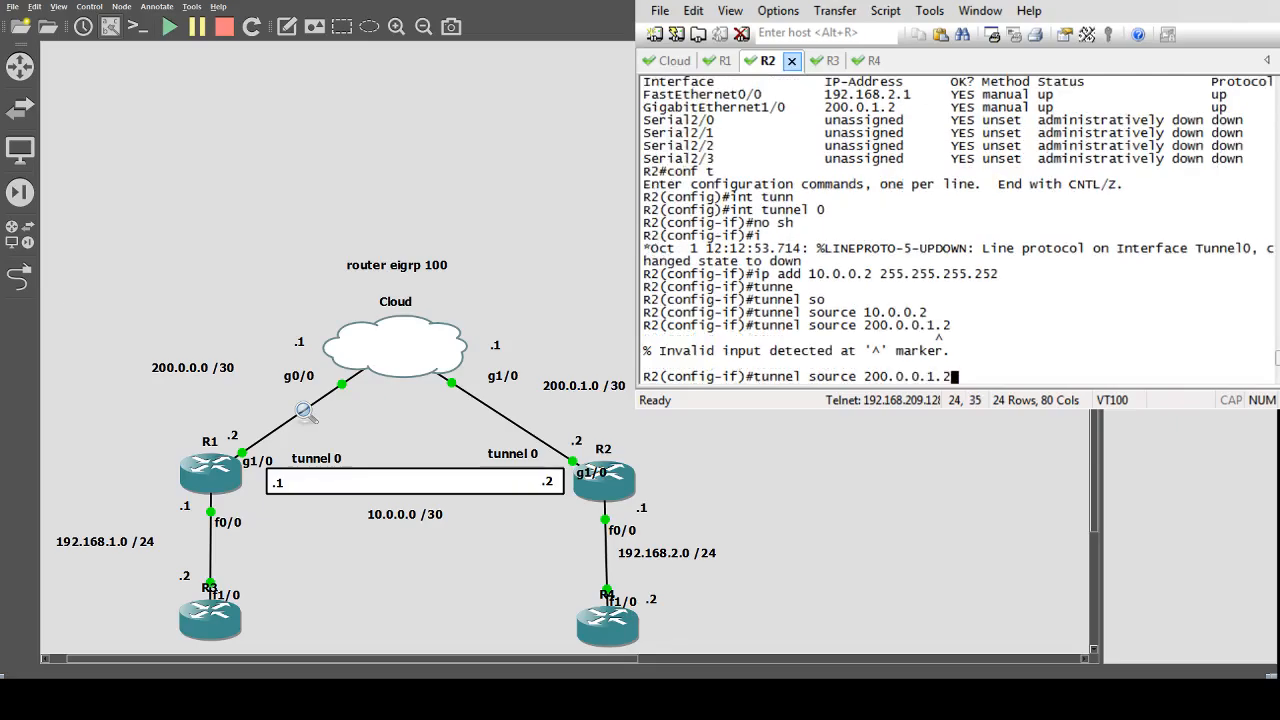
key(Left)
key(Left)
key(Left)
key(Left)
key(Left)
key(Delete)
key(Delete)
key(Return)
Set R2's tunnel 0 destination to 200.0.0.2 and leave configuration mode.
key(Up)
key(Left)
key(Left)
key(Left)
key(Left)
key(Left)
key(Left)
key(Left)
key(Left)
key(Left)
key(Left)
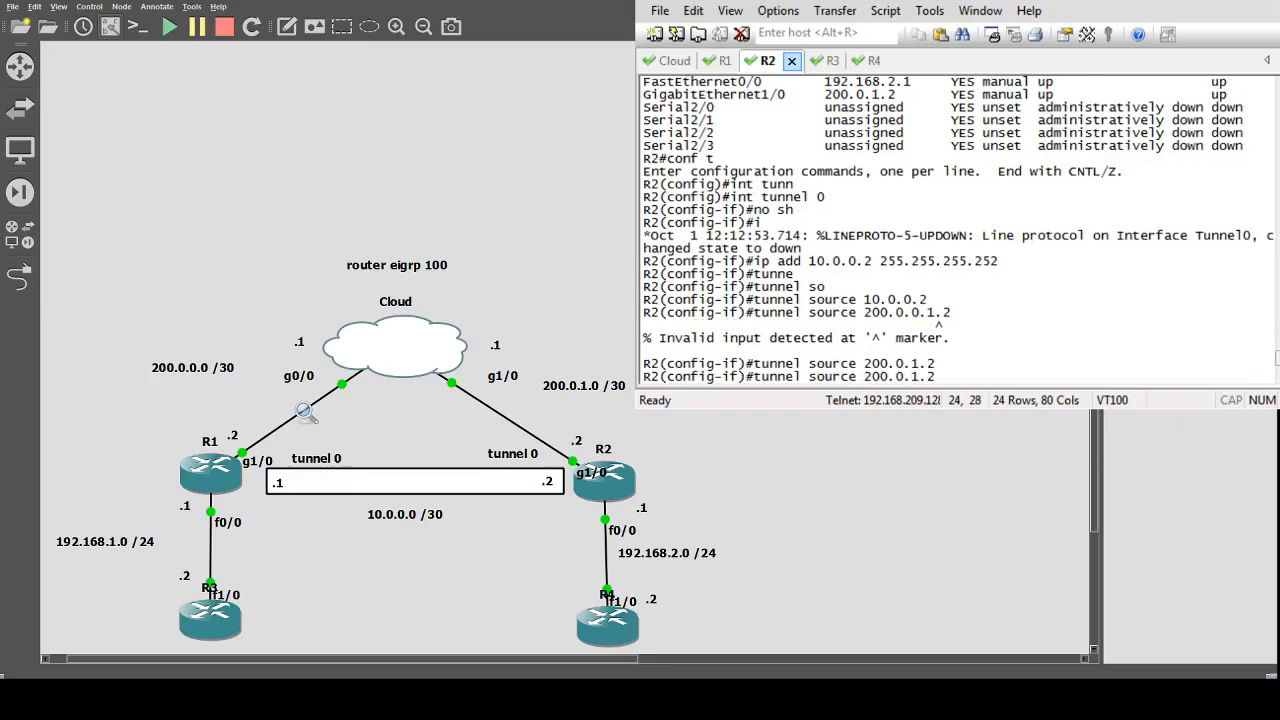
key(BackSpace)
key(BackSpace)
key(BackSpace)
key(BackSpace)
key(BackSpace)
key(BackSpace)
text(dest)
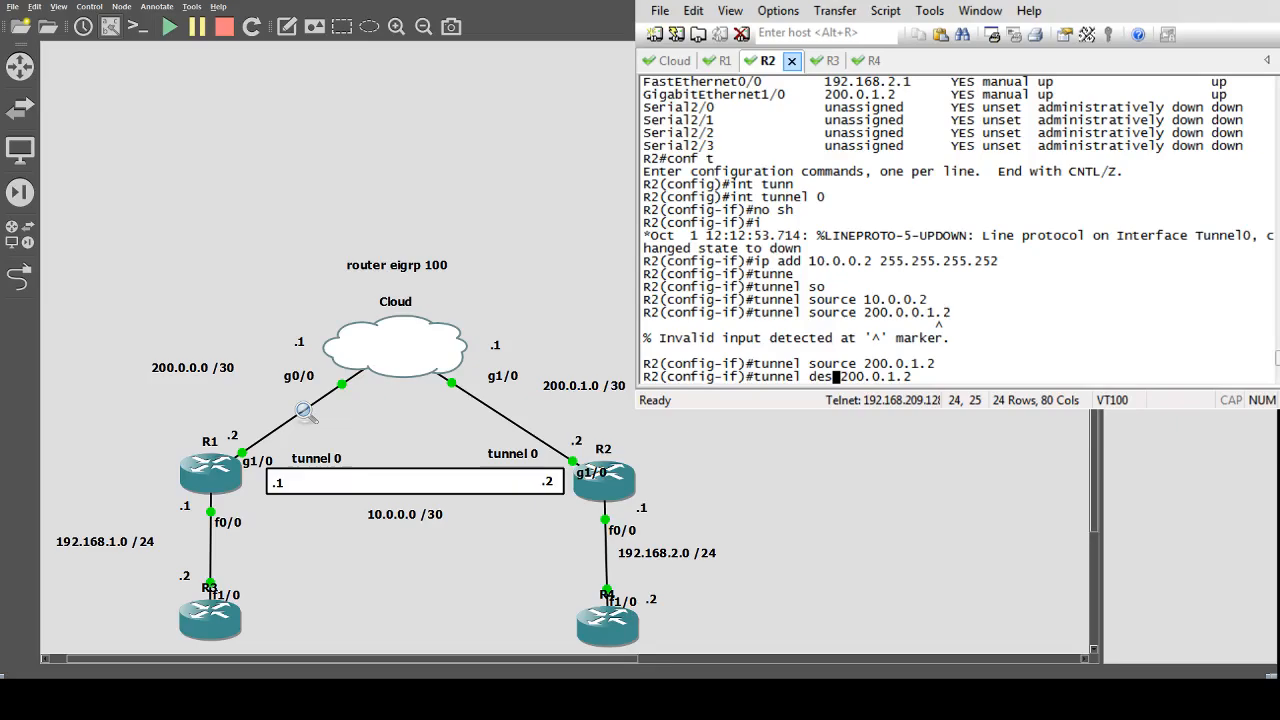
key(Right)
key(Right)
key(Right)
key(Right)
key(Right)
key(Right)
key(Right)
key(BackSpace)
text(0)
key(Return)
text(edn)
key(BackSpace)
key(BackSpace)
key(BackSpace)
text(end)
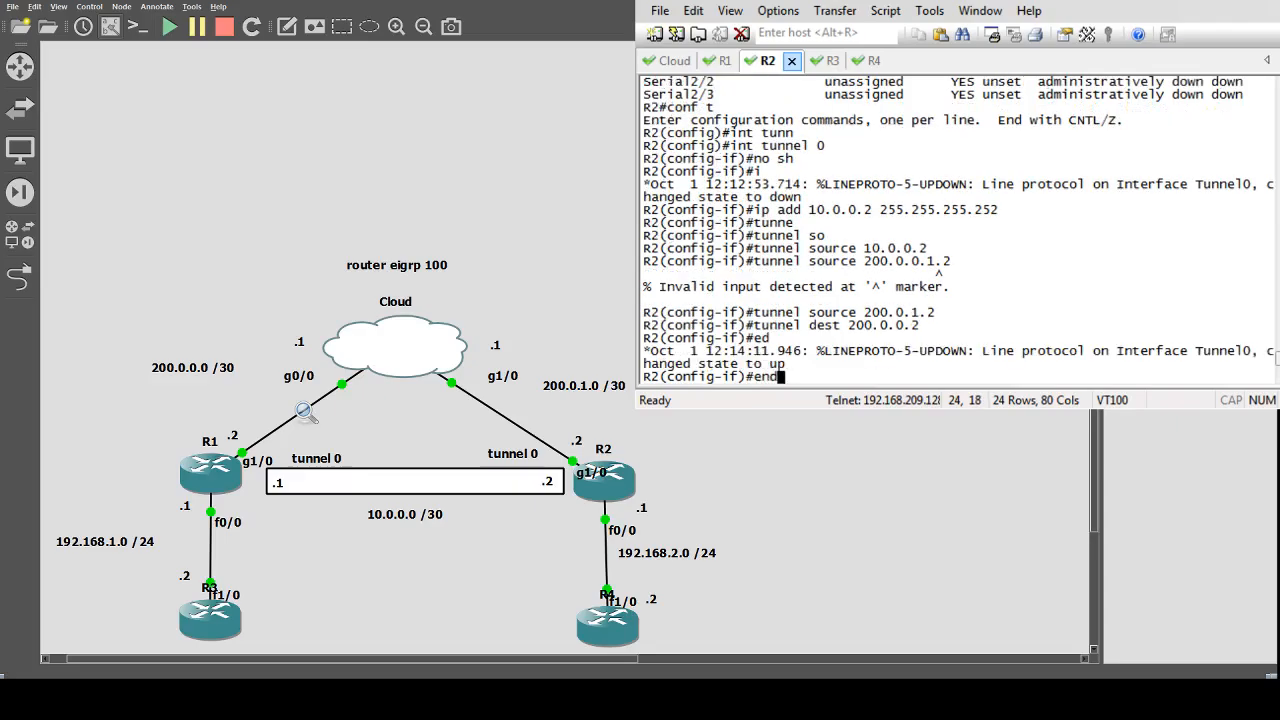
key(Return)
text(p)
key(BackSpace)
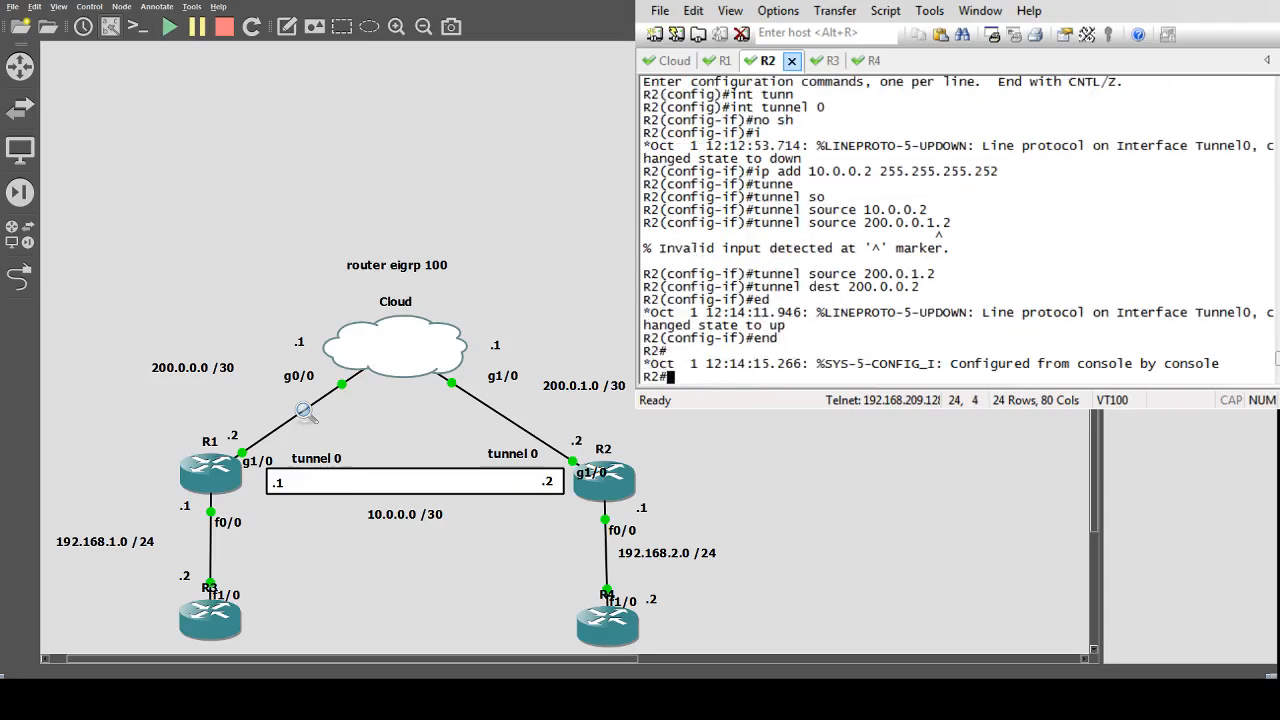
On R4, ping R1's tunnel address 10.0.0.1.
click(866, 64)
text(ping )
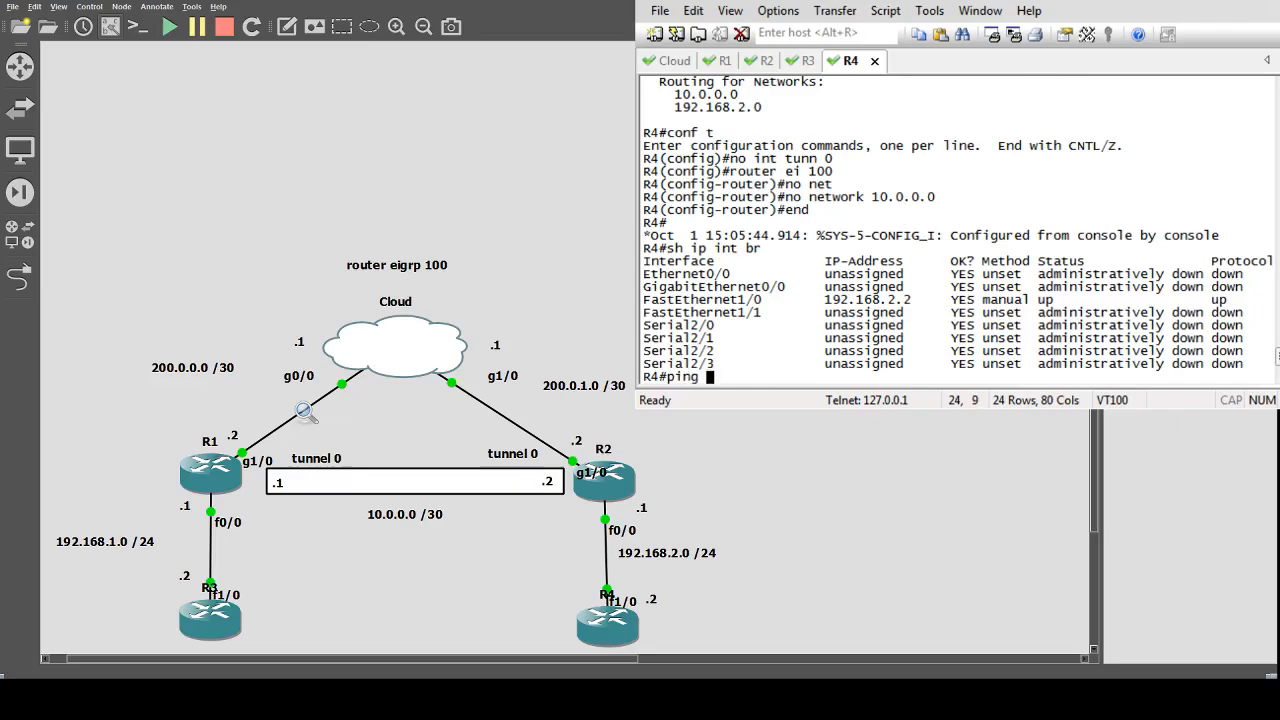
text(10.0.0.1)
key(Return)
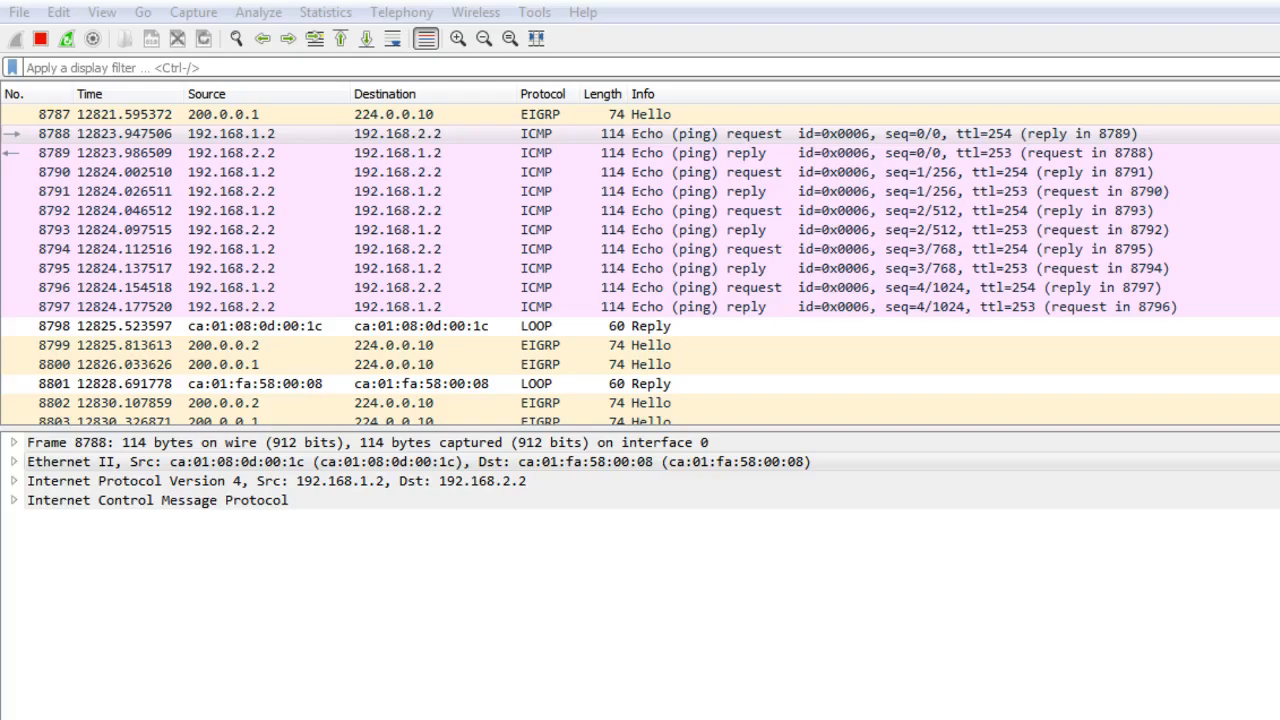
Switch to the Wireshark capture and examine the EIGRP hello packets sent between the tunnel addresses.
click(1086, 457)
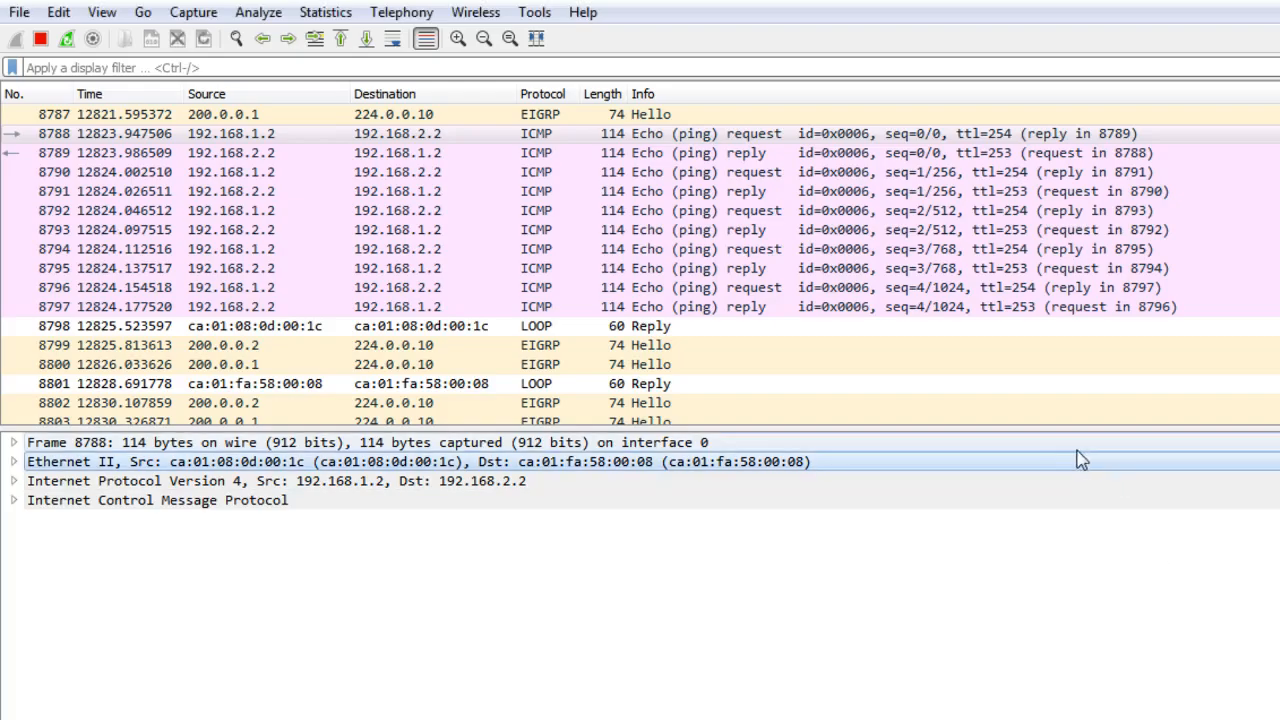
scroll(1124, 338, down, 15)
mouse_move(1278, 392)
mouse_down()
mouse_move(1278, 412)
mouse_move(1278, 397)
mouse_up()
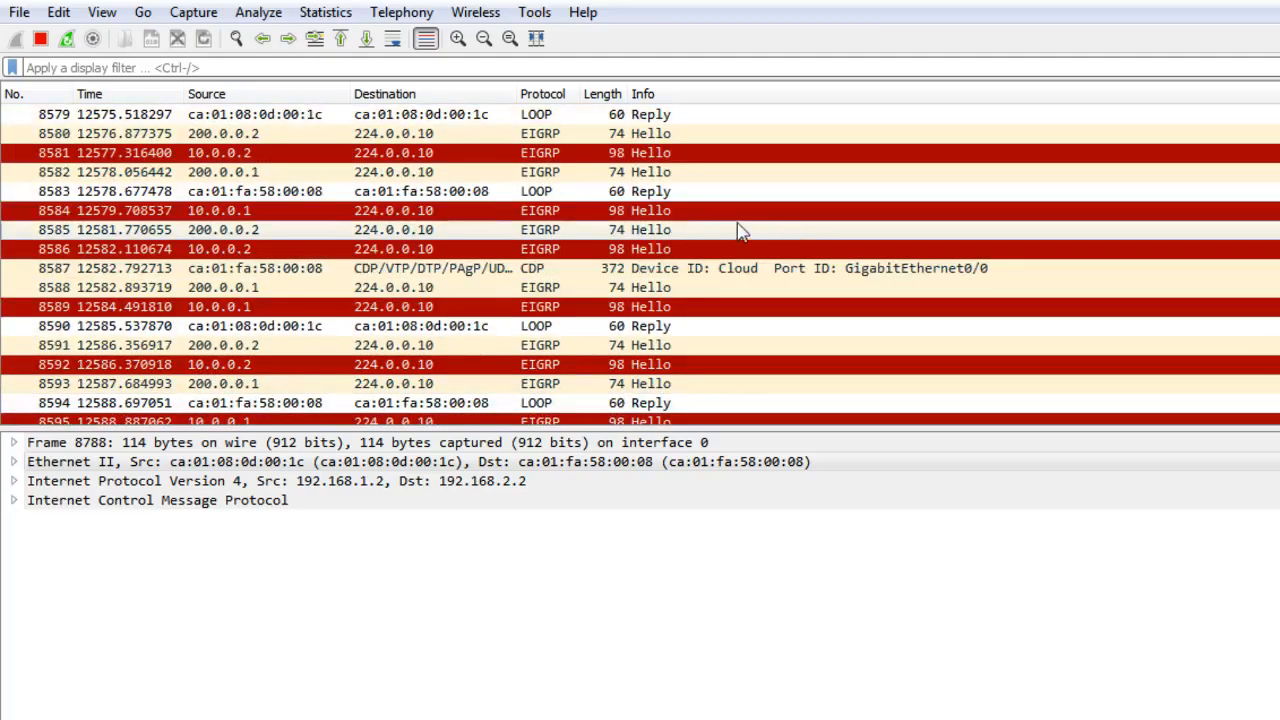
click(725, 153)
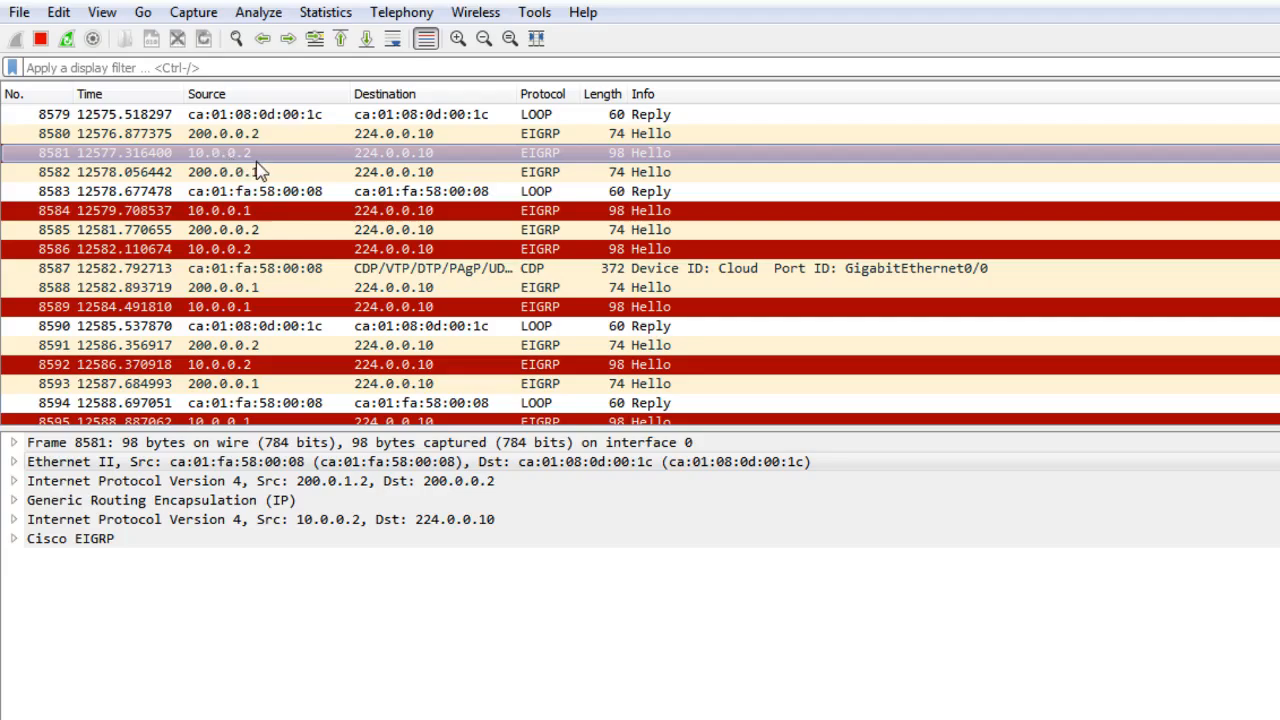
click(257, 210)
click(283, 155)
click(287, 230)
click(290, 248)
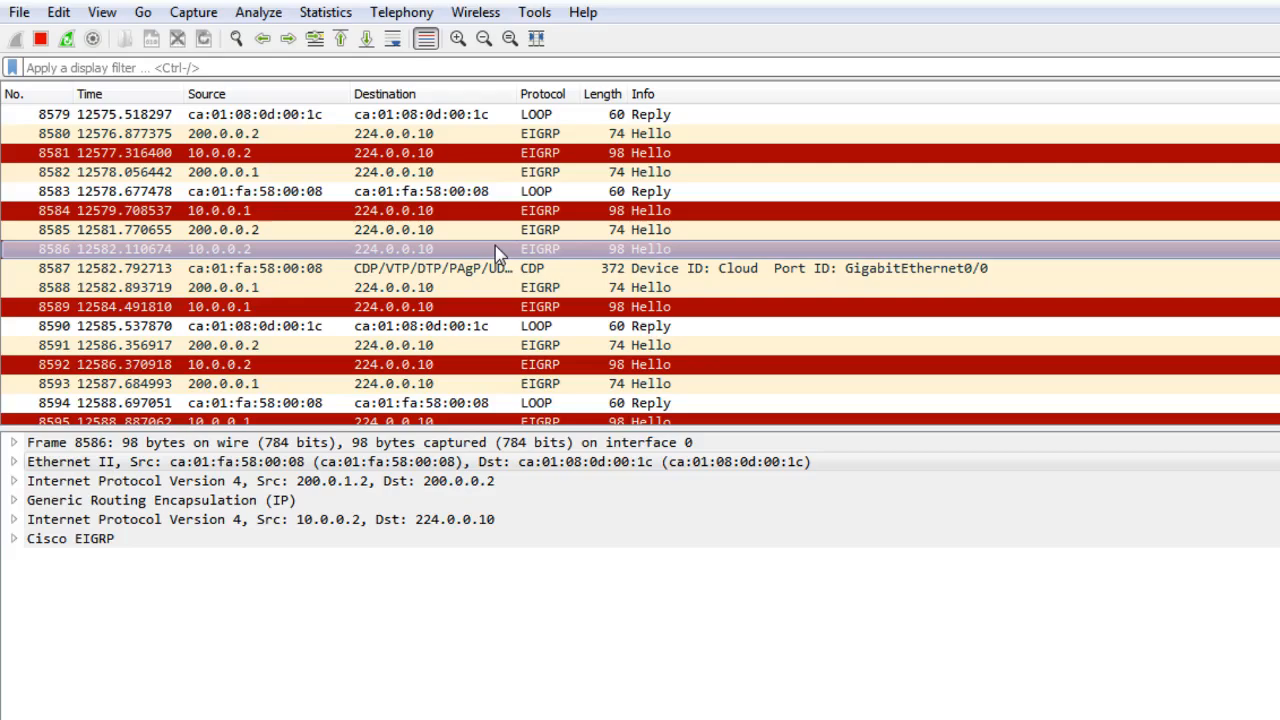
click(497, 307)
click(497, 365)
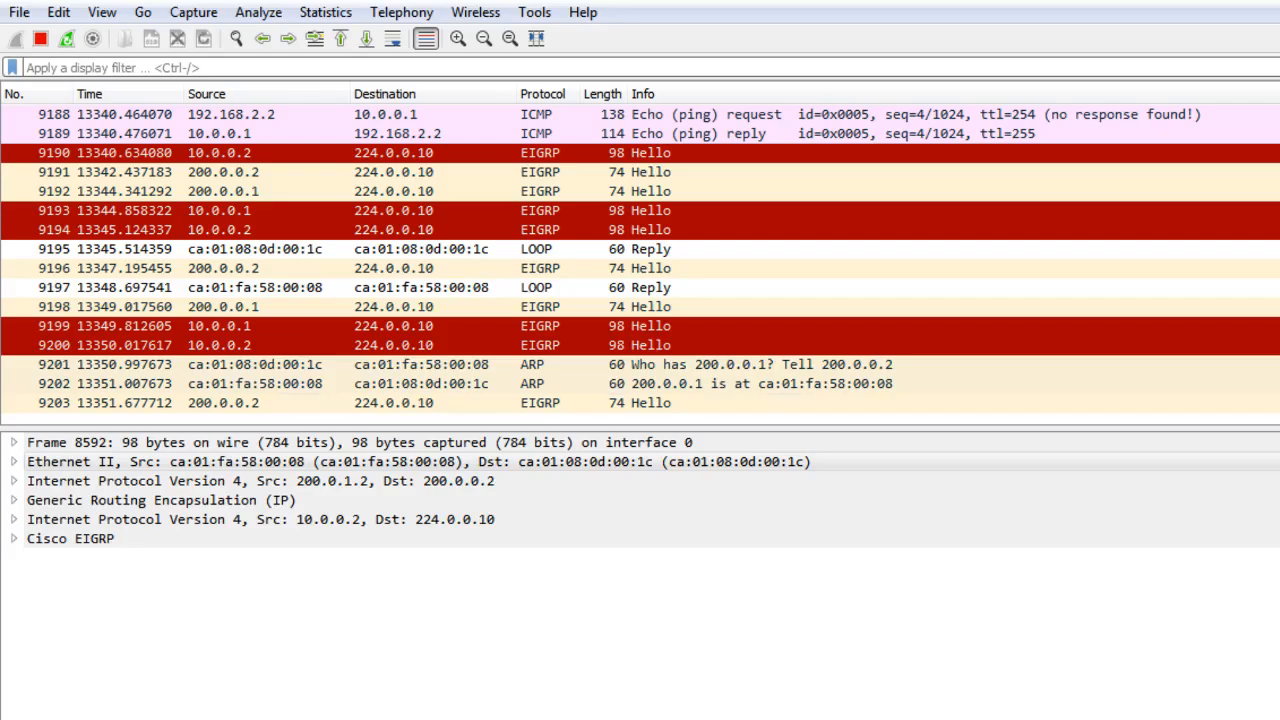
Select the ICMP echo request from 192.168.2.2 to 10.0.0.1 and inspect its frame details.
scroll(566, 263, up, 4)
click(45, 172)
click(45, 191)
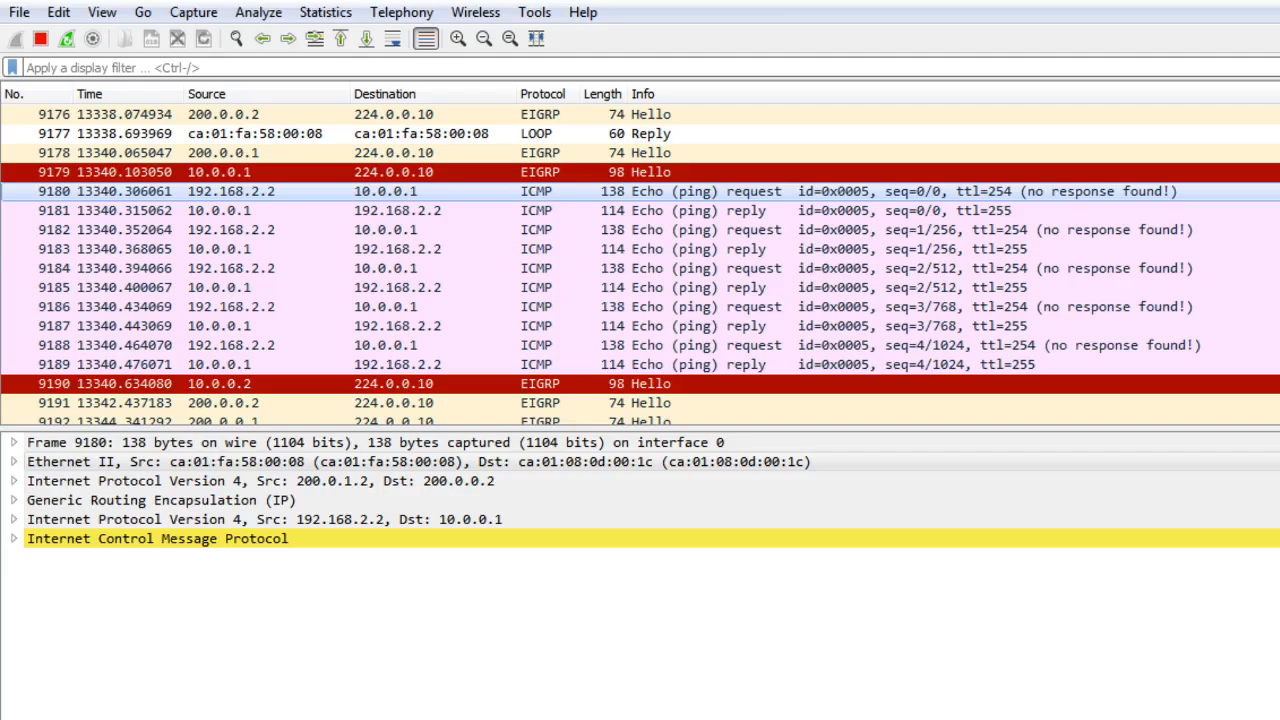
key(alt+Tab)
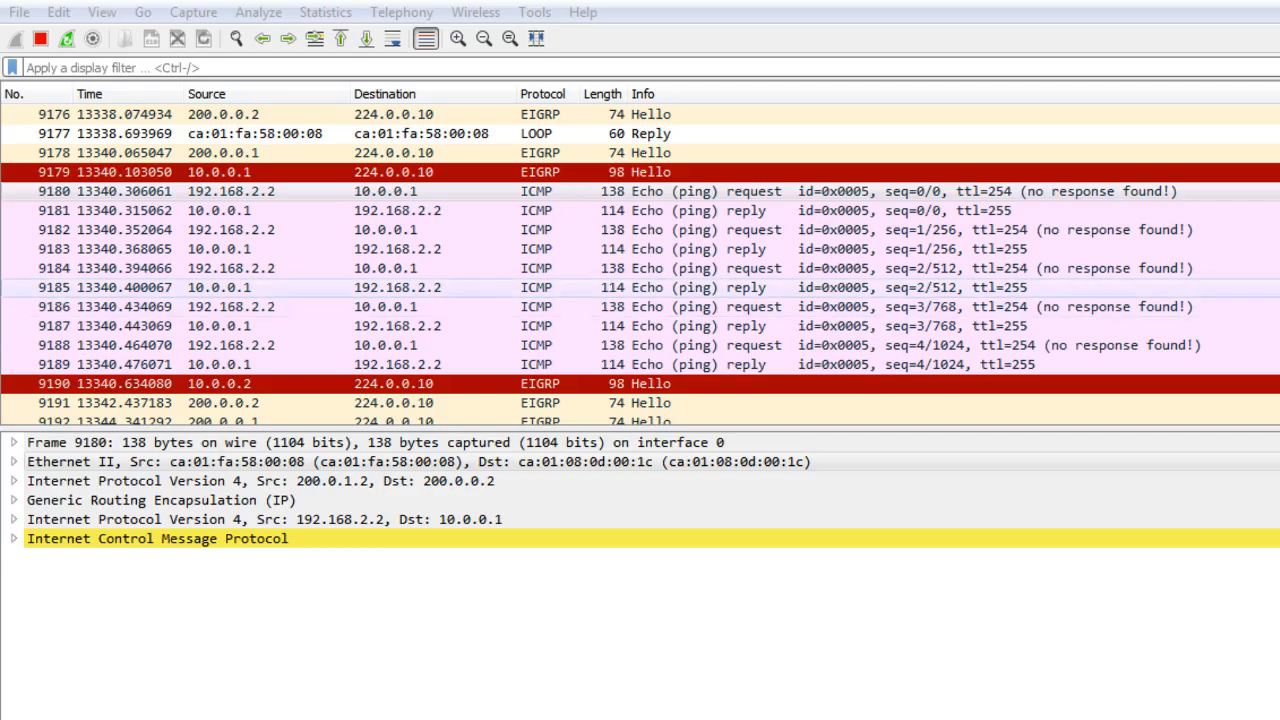
click(450, 287)
click(443, 191)
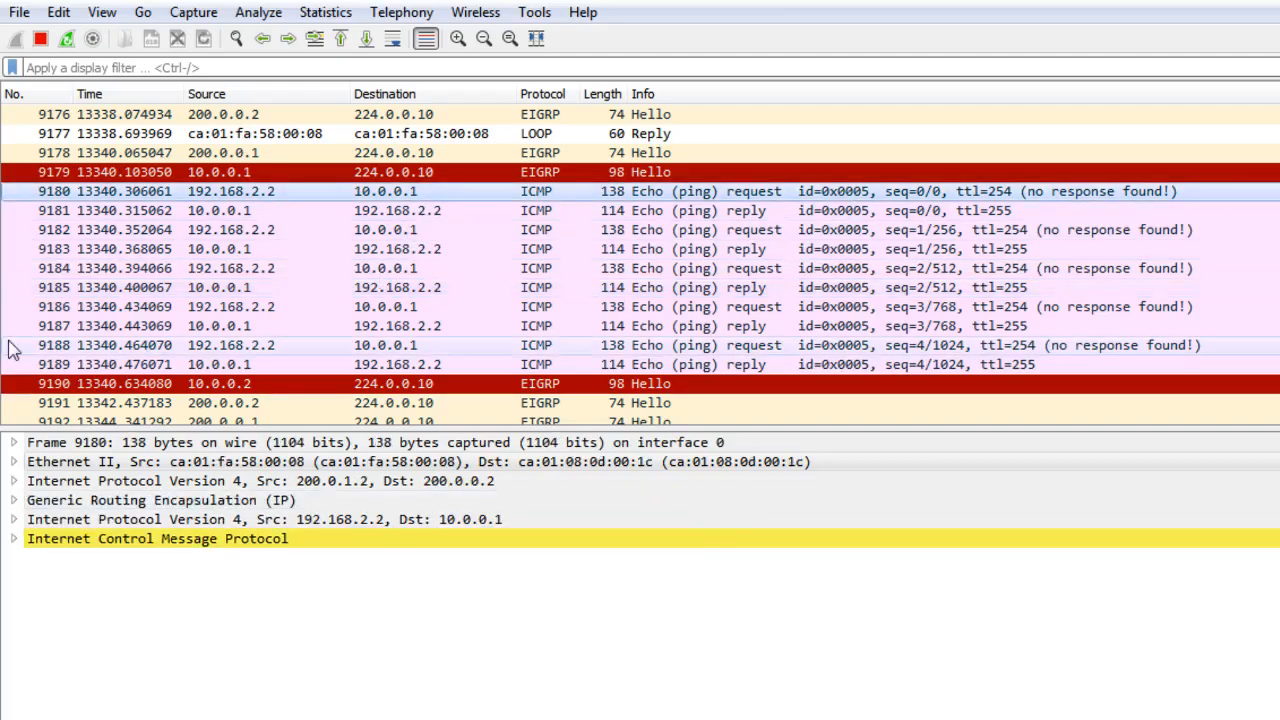
click(14, 443)
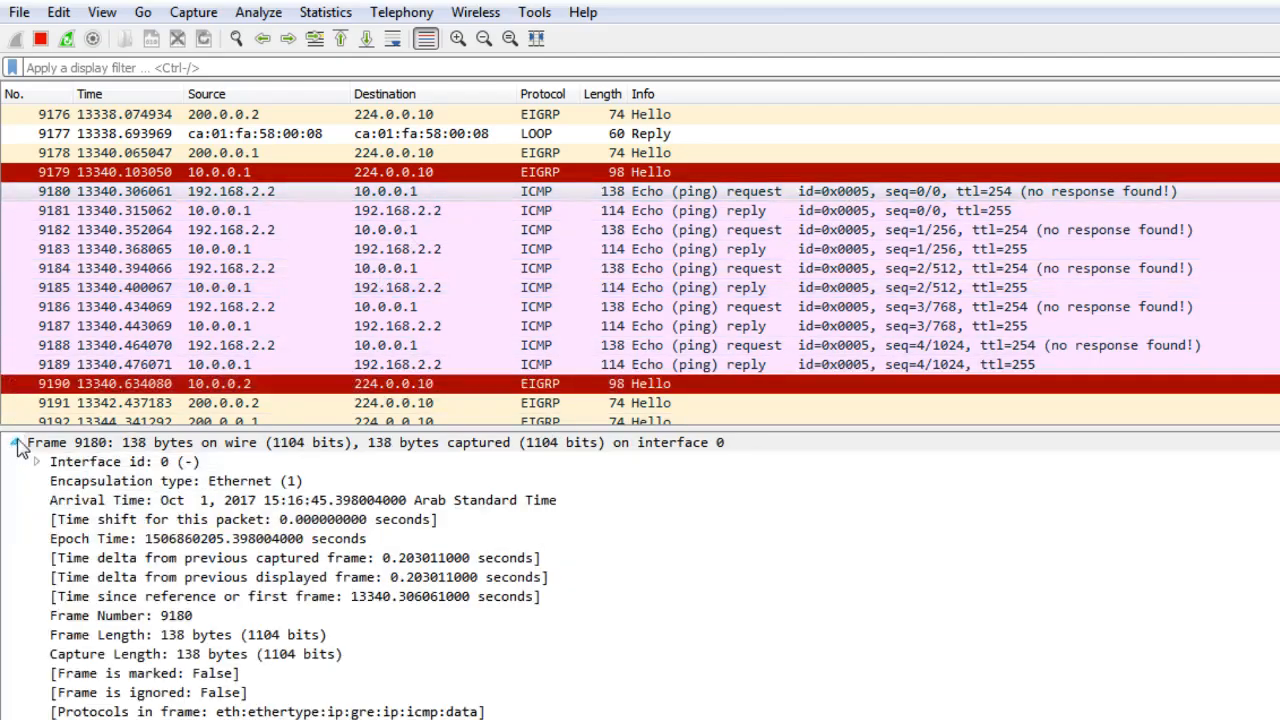
click(90, 482)
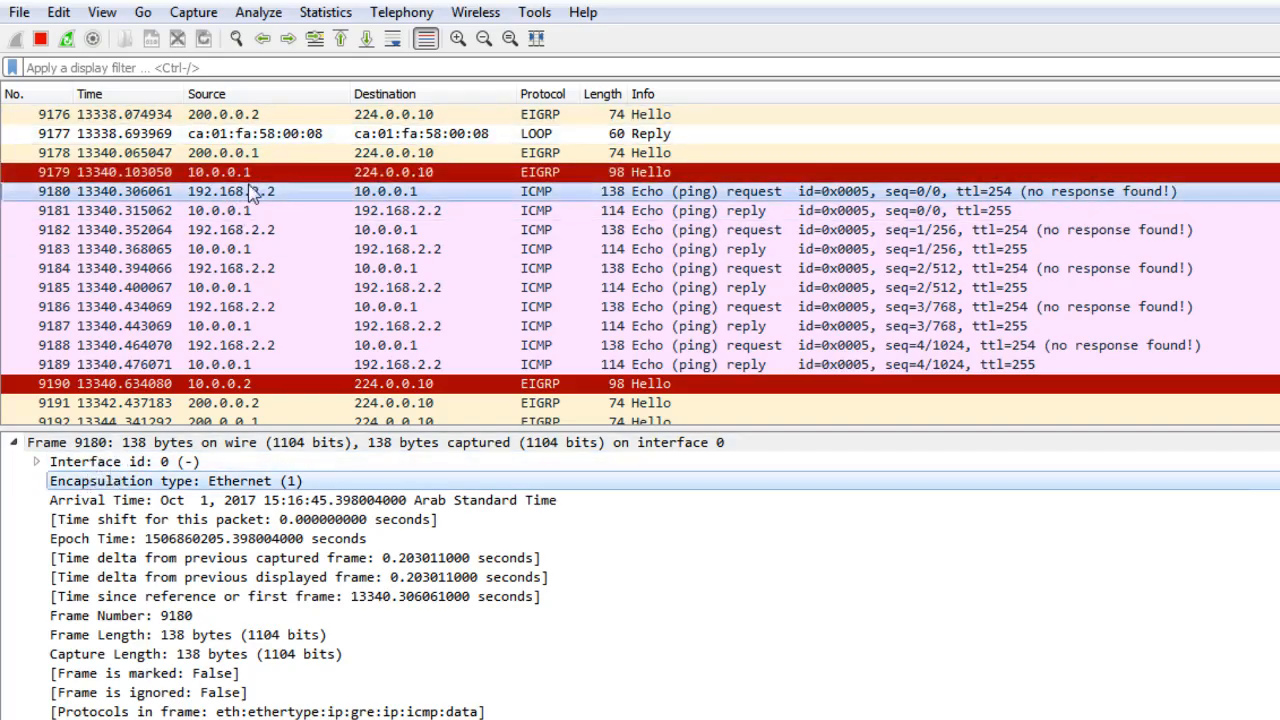
click(390, 175)
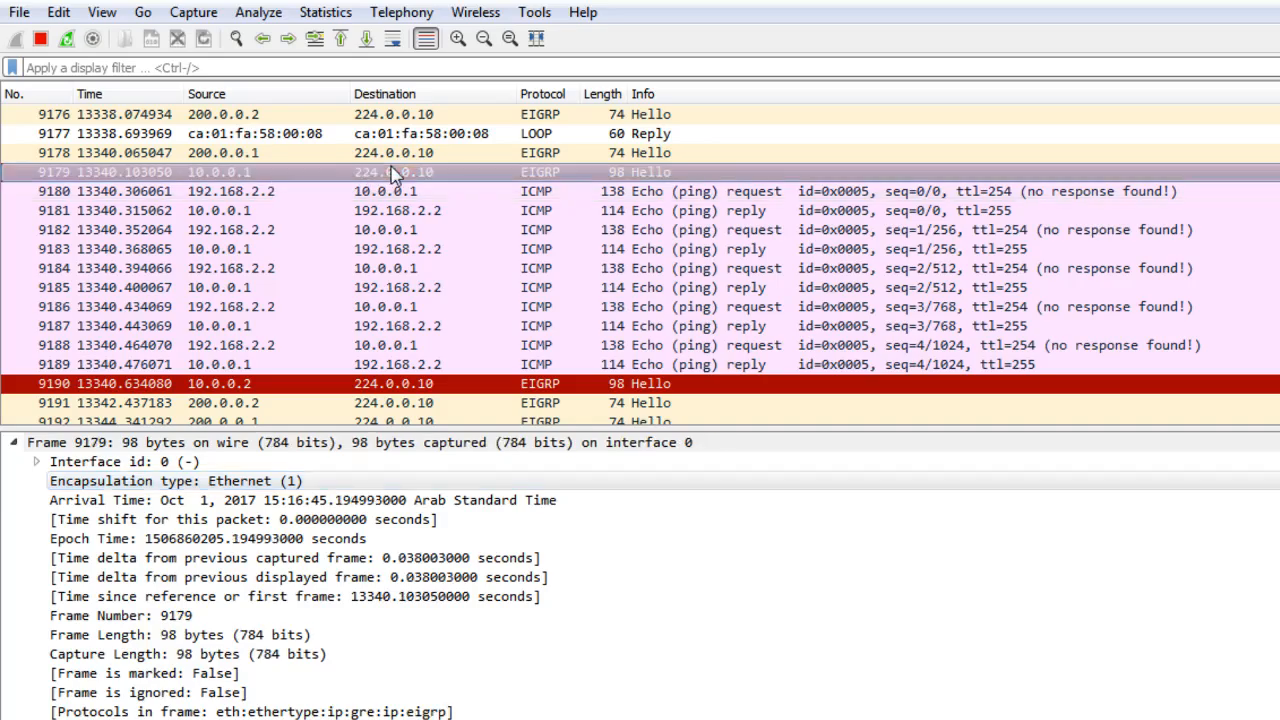
click(462, 212)
click(428, 199)
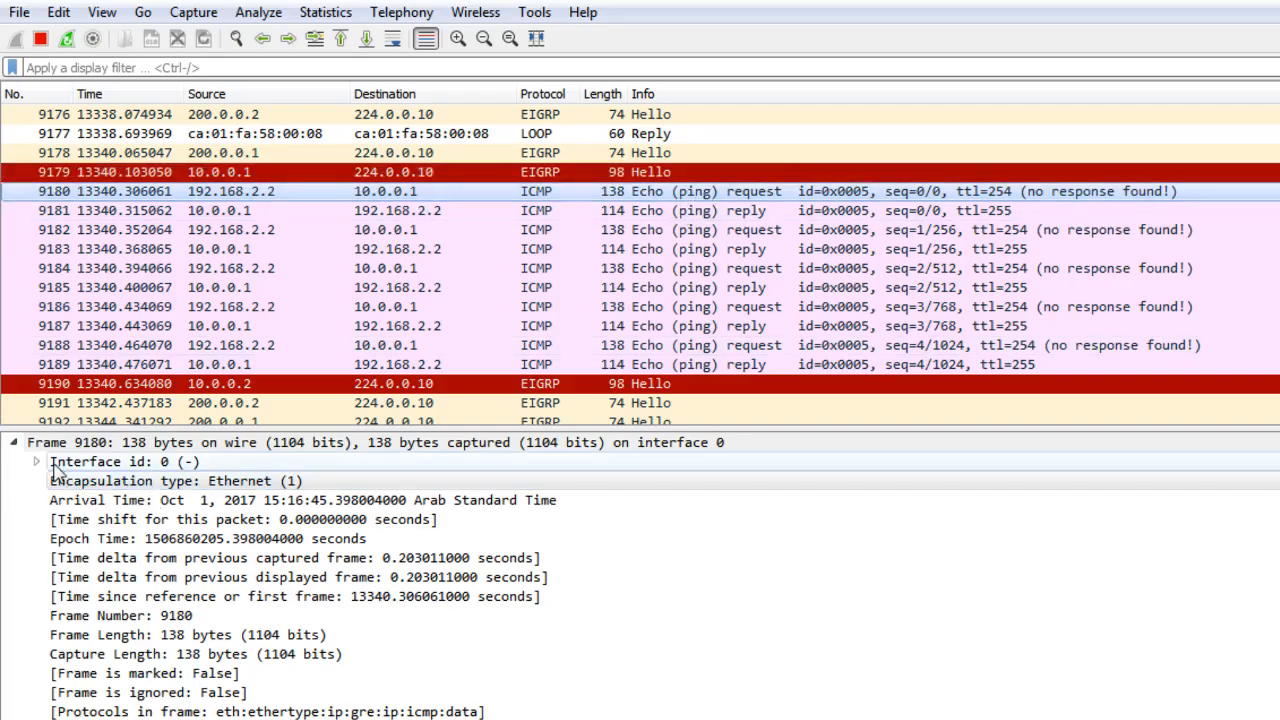
click(78, 482)
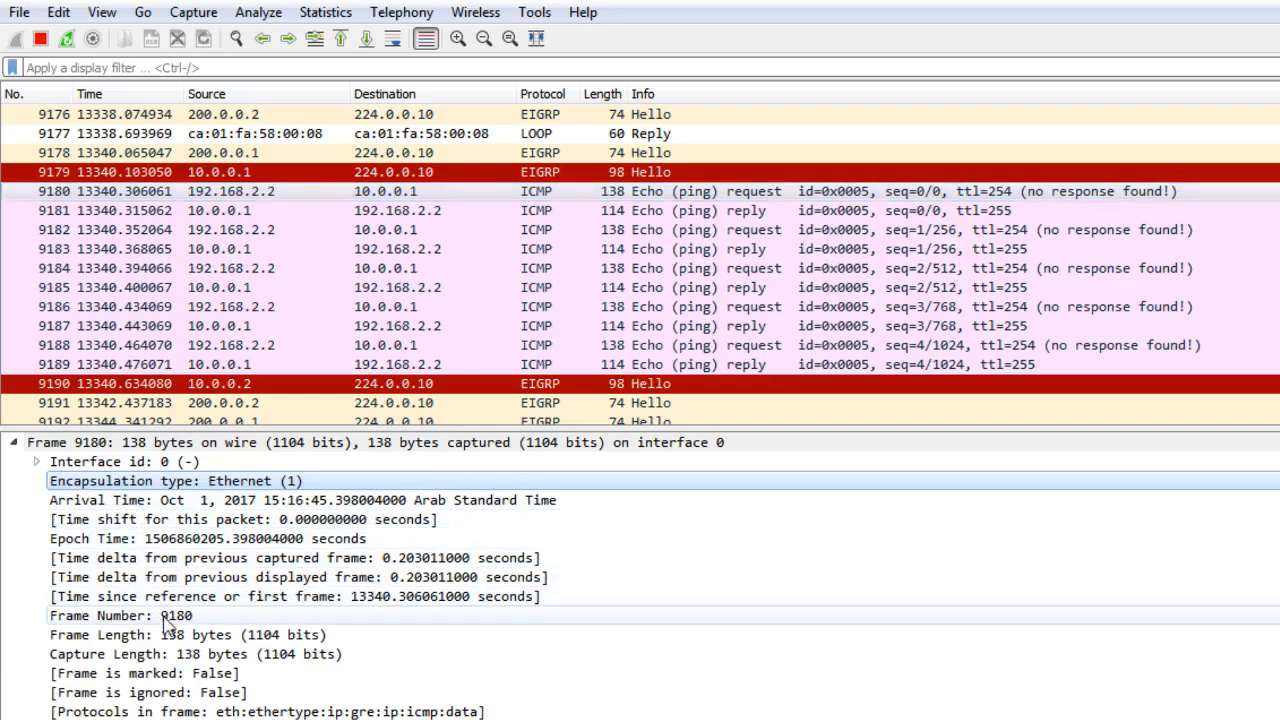
click(199, 711)
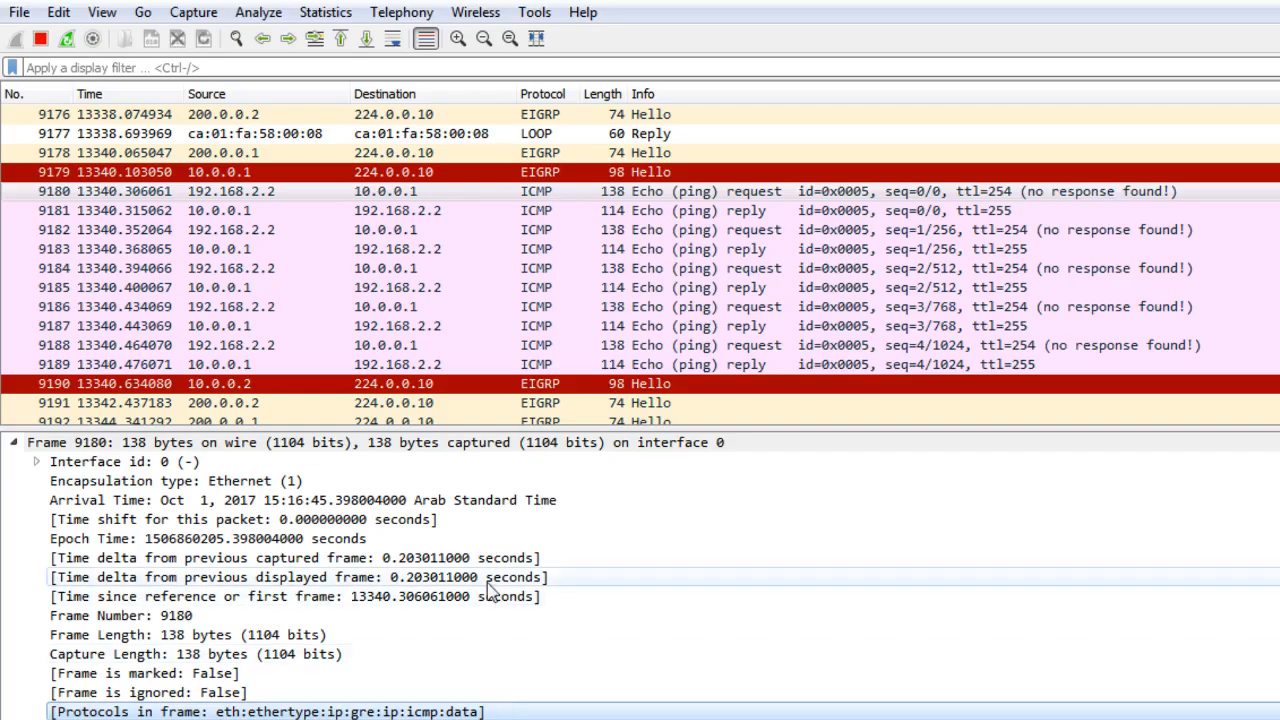
Expand the Ethernet and outer IPv4 headers of the selected echo request packet.
scroll(491, 664, down, 1)
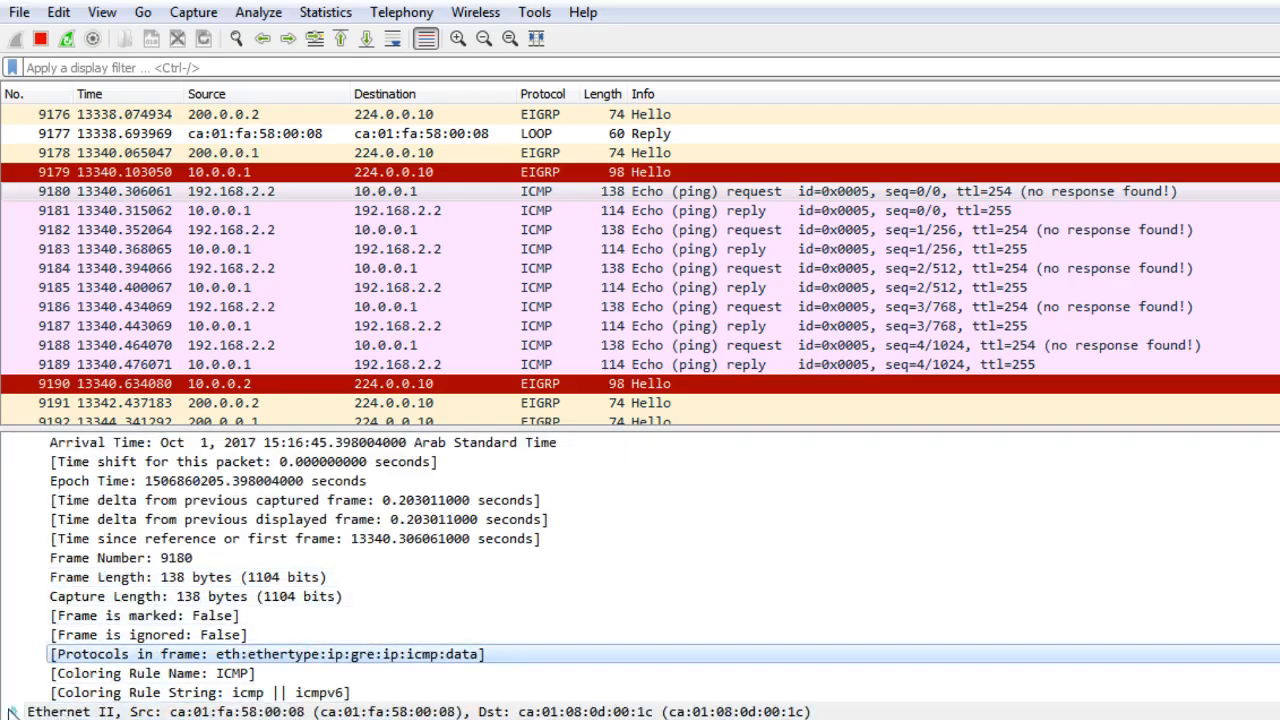
click(14, 712)
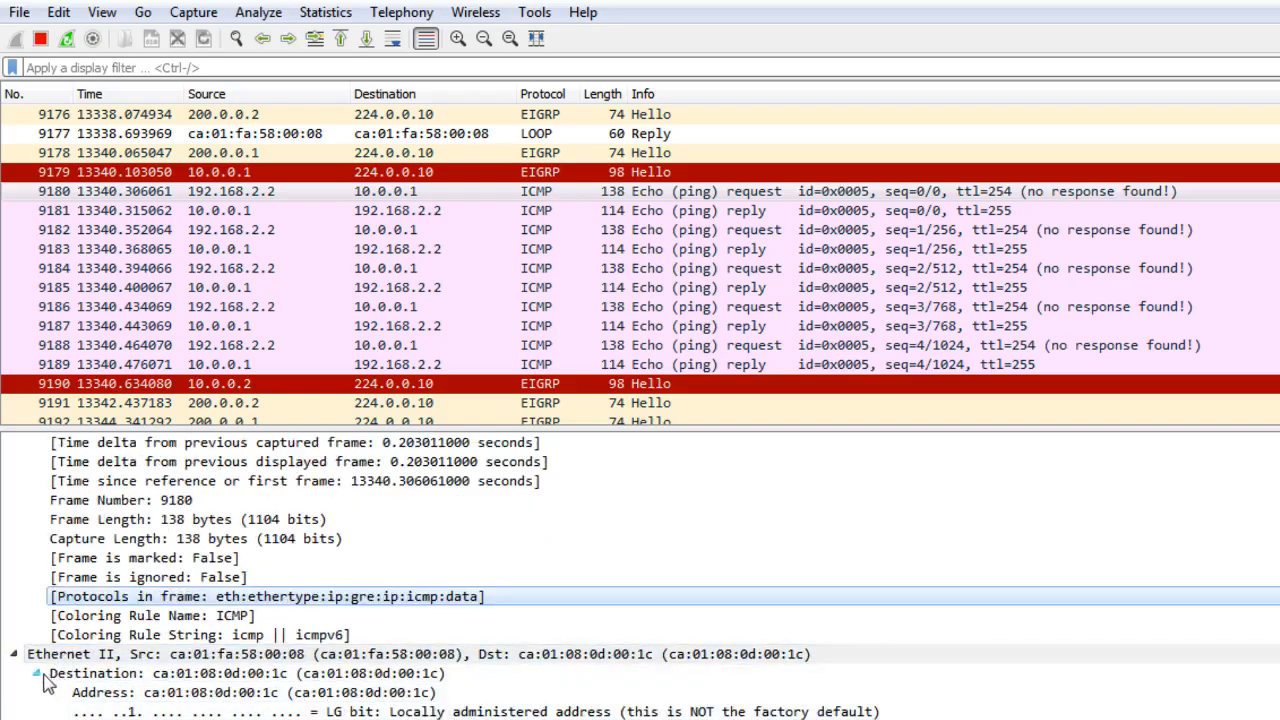
click(38, 674)
scroll(124, 700, down, 1)
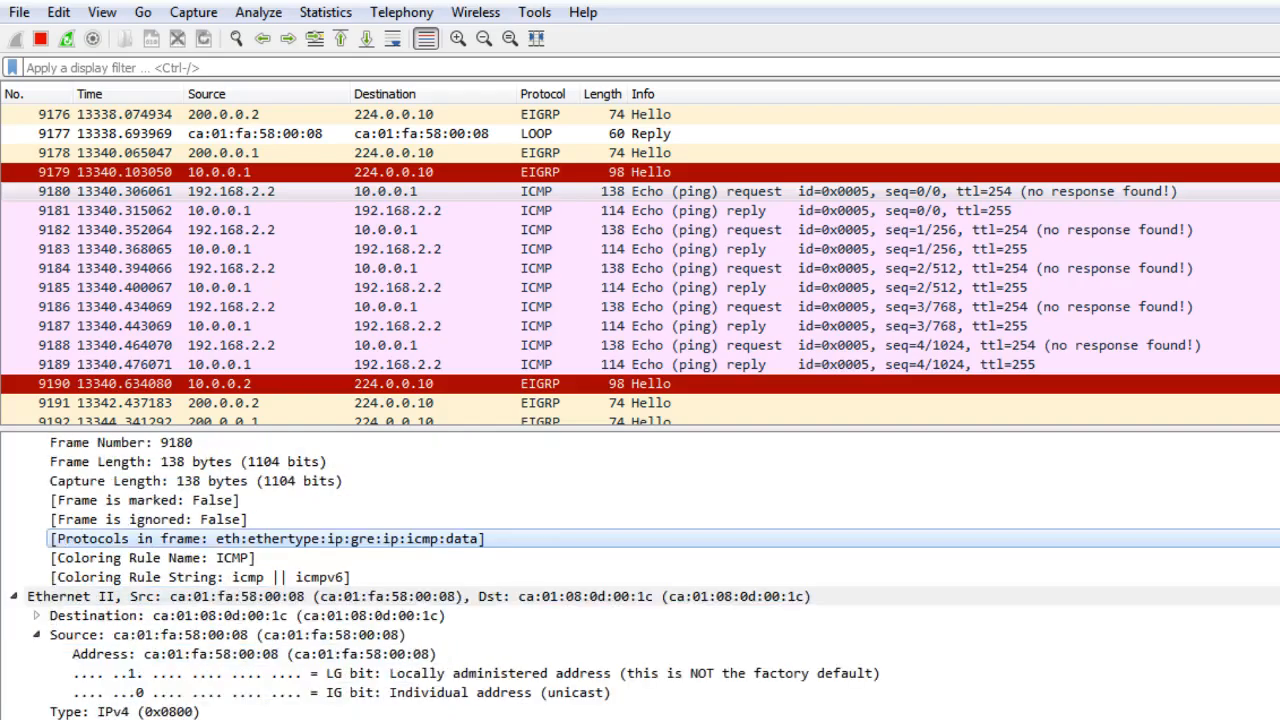
scroll(124, 700, down, 1)
click(15, 692)
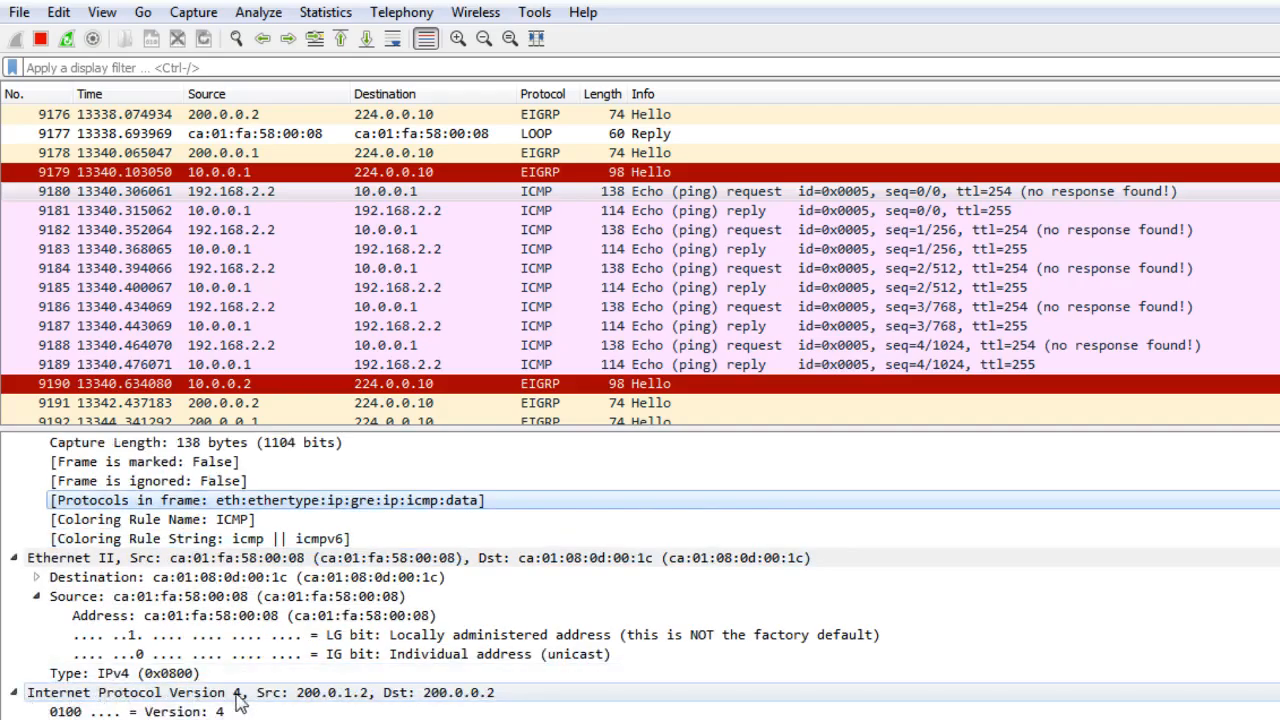
click(228, 638)
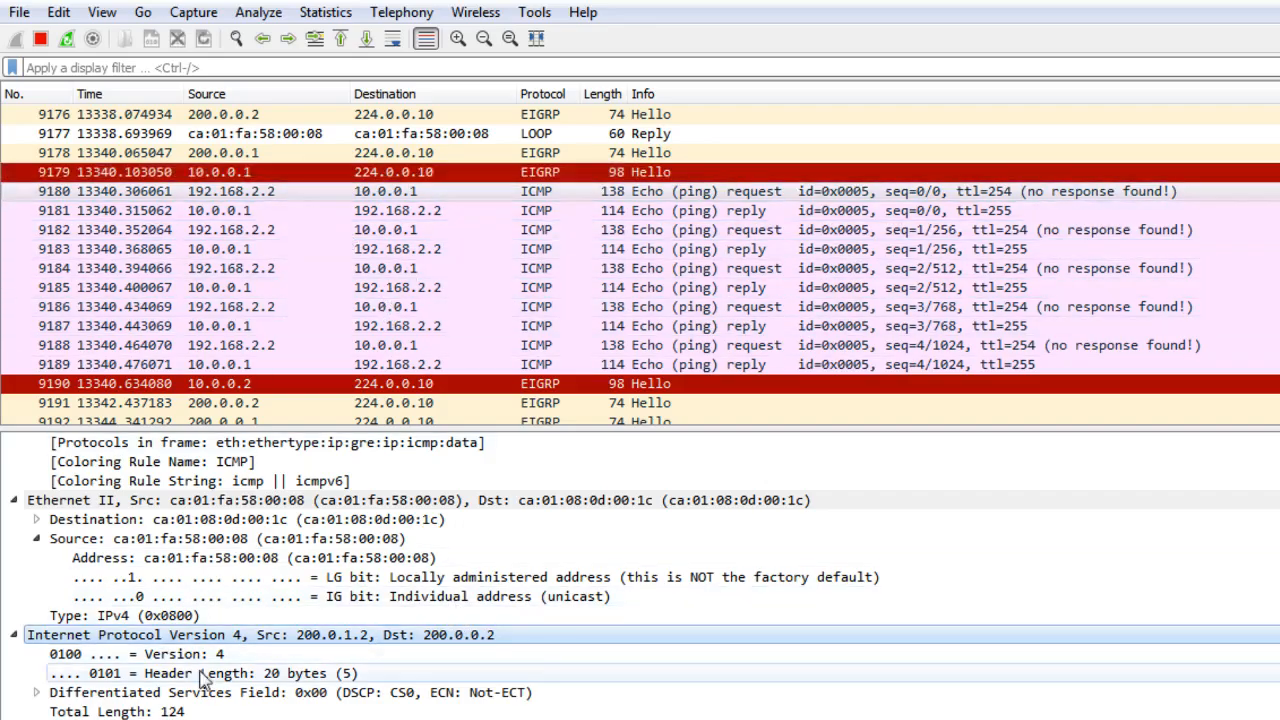
click(462, 719)
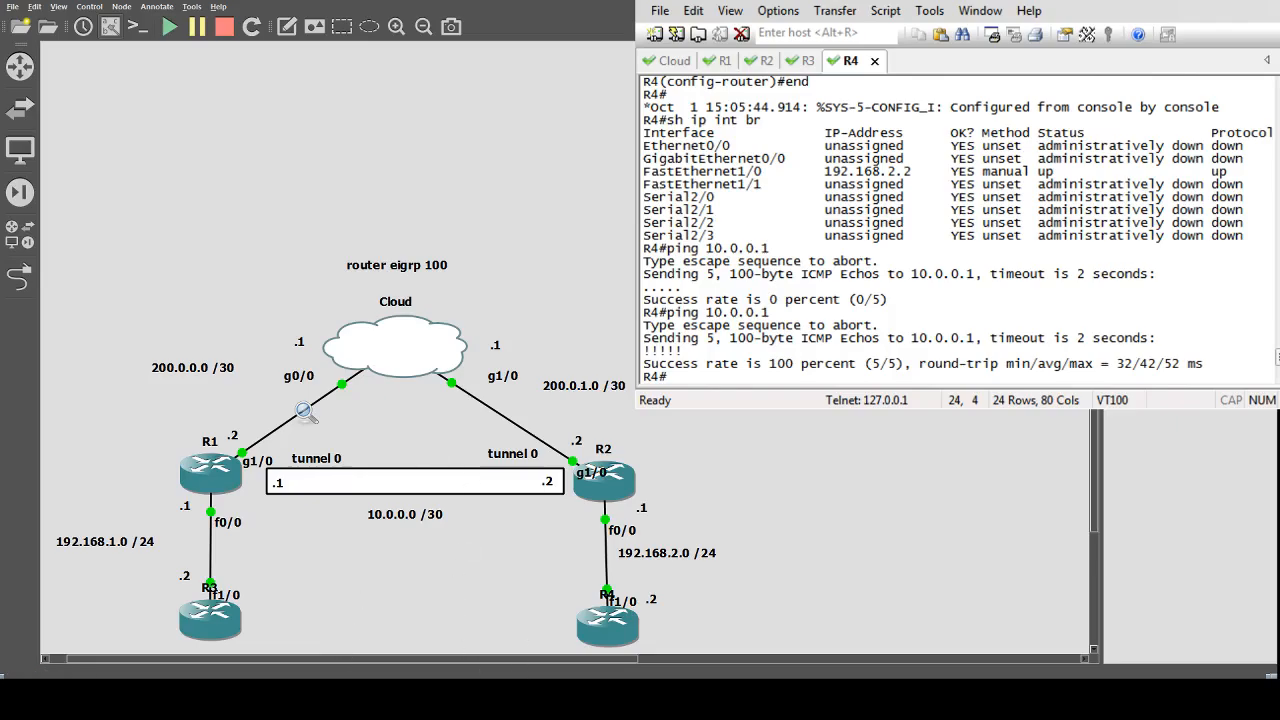
Examine the outer IPv4 header fields of the tunnelled echo request, such as TTL and protocol.
key(alt+Tab)
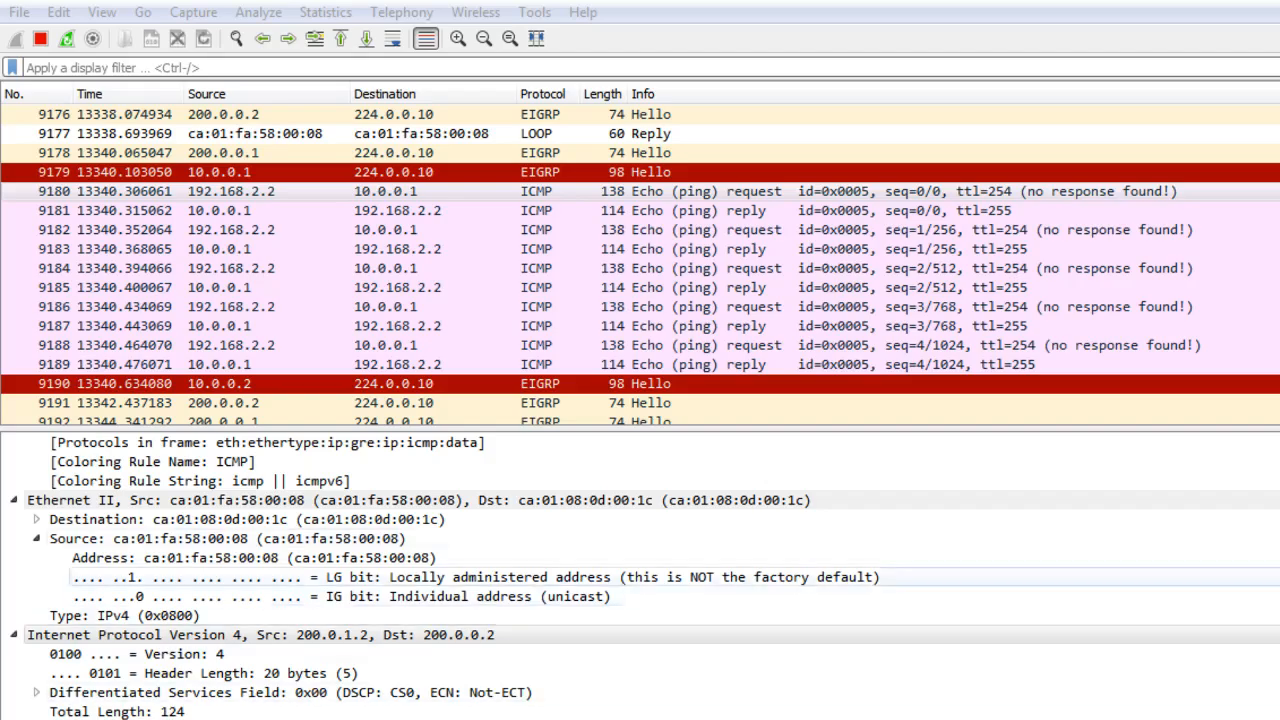
click(170, 577)
scroll(170, 630, down, 1)
click(110, 672)
scroll(100, 668, down, 1)
click(95, 673)
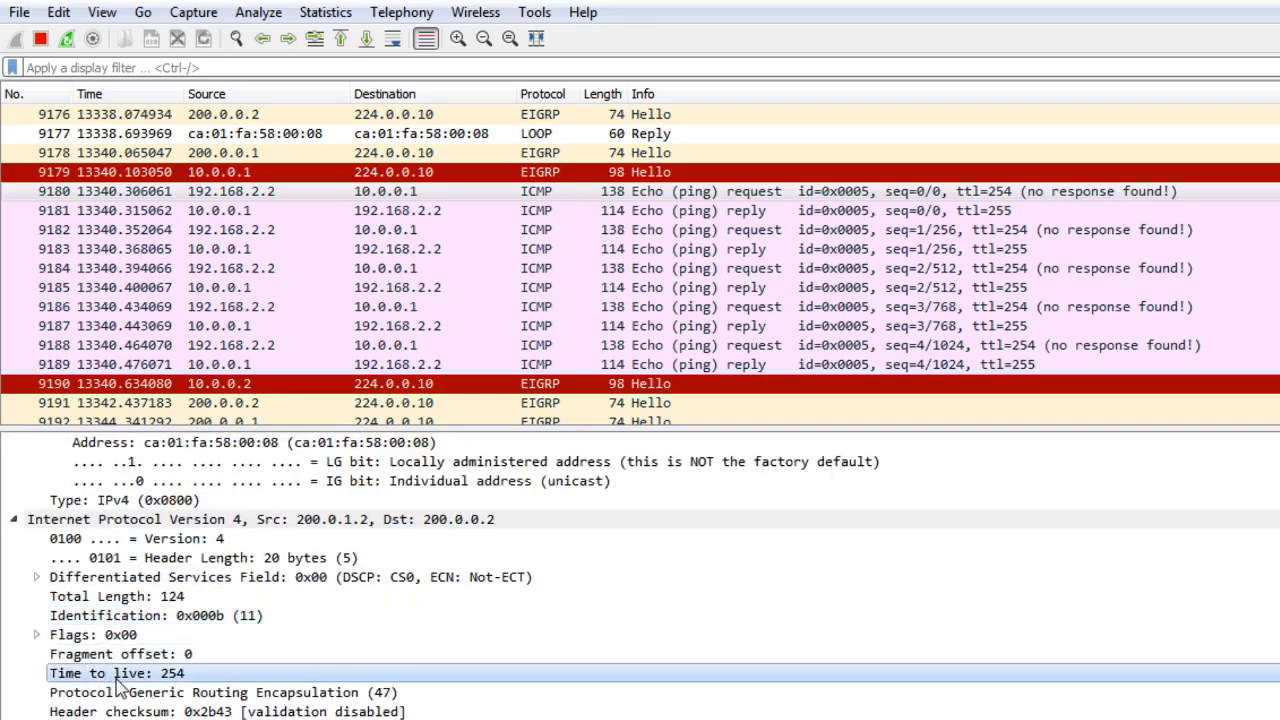
Examine the outer IPv4 header's protocol, checksum, and source and destination address fields of the tunnelled packet.
click(130, 695)
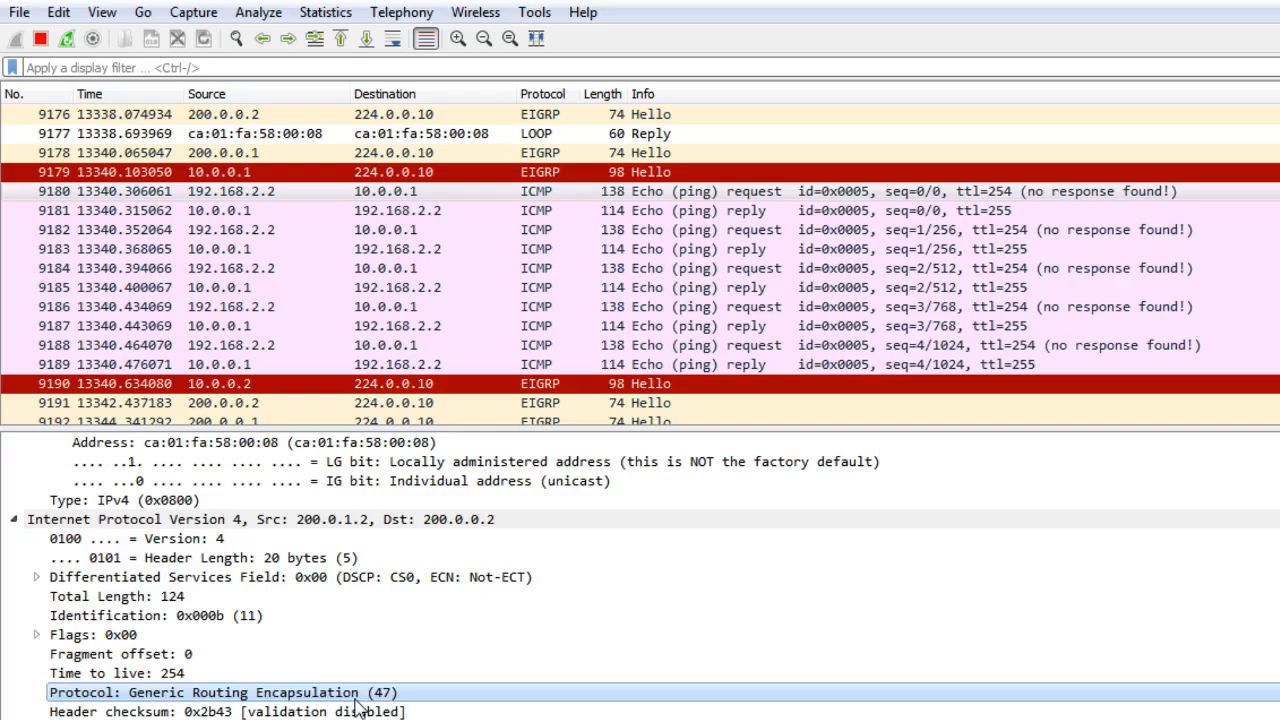
click(305, 712)
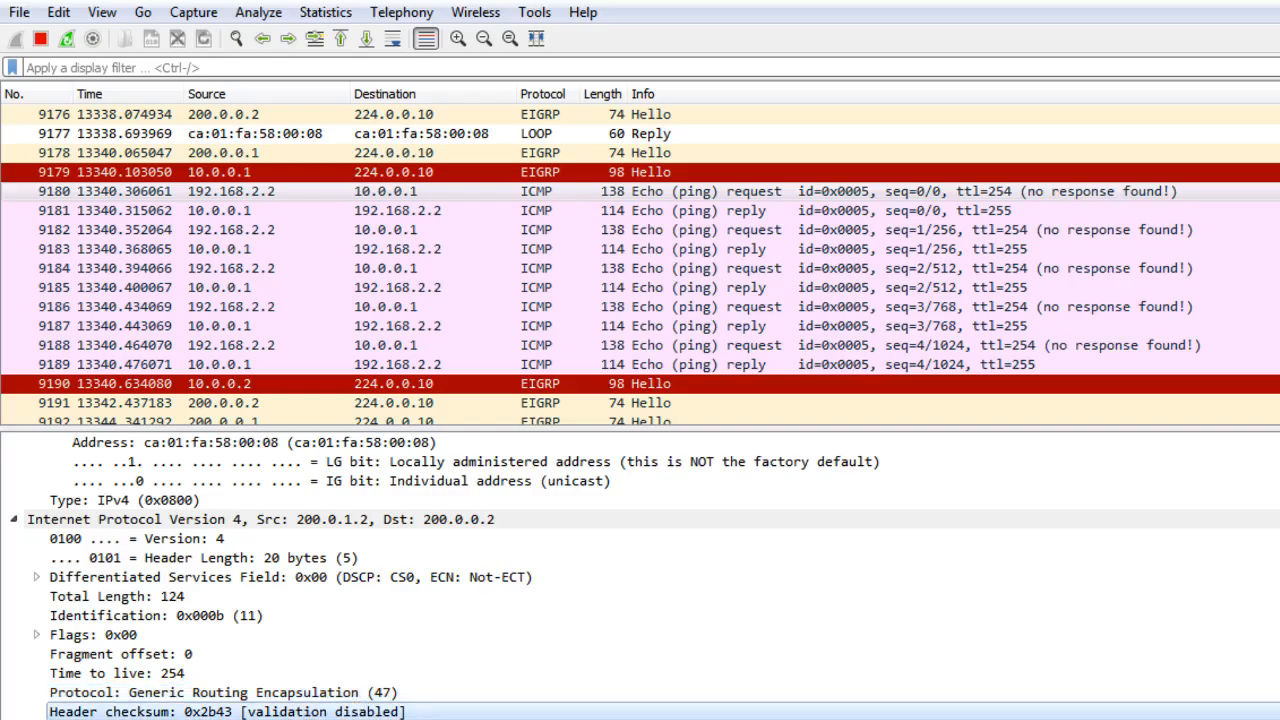
scroll(250, 711, down, 1)
click(215, 673)
click(175, 692)
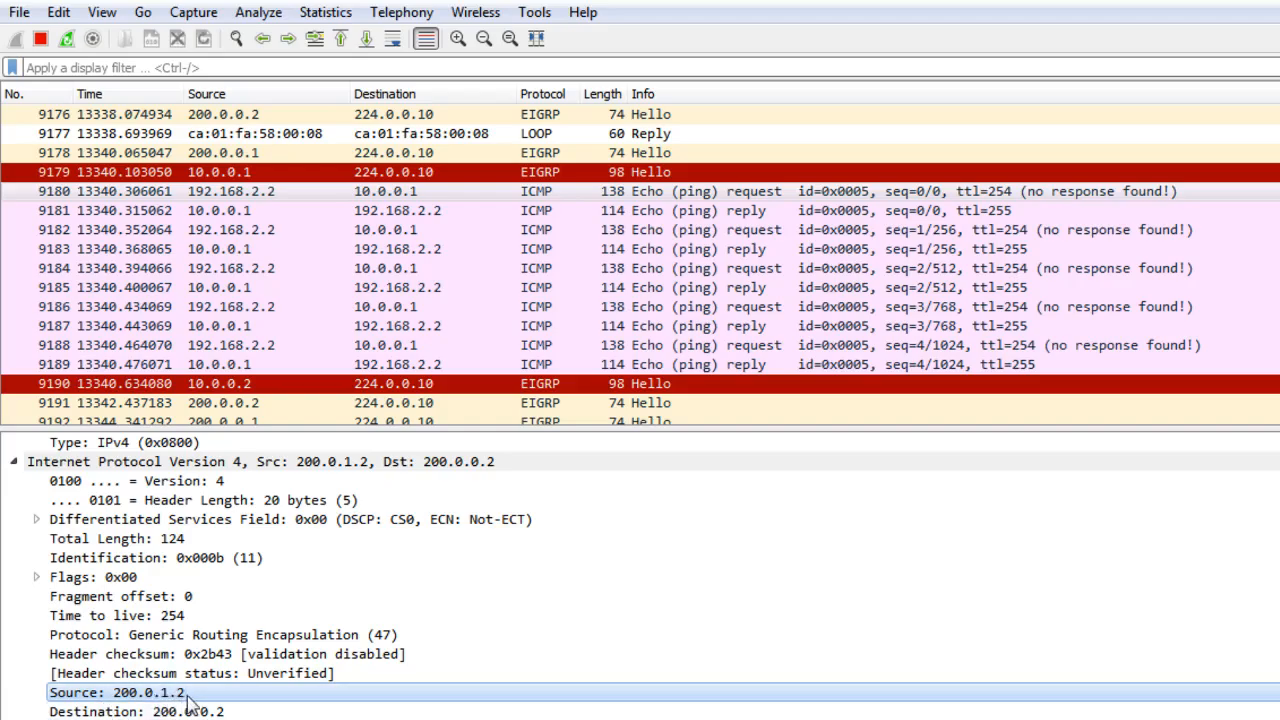
scroll(250, 700, down, 1)
click(190, 654)
click(225, 673)
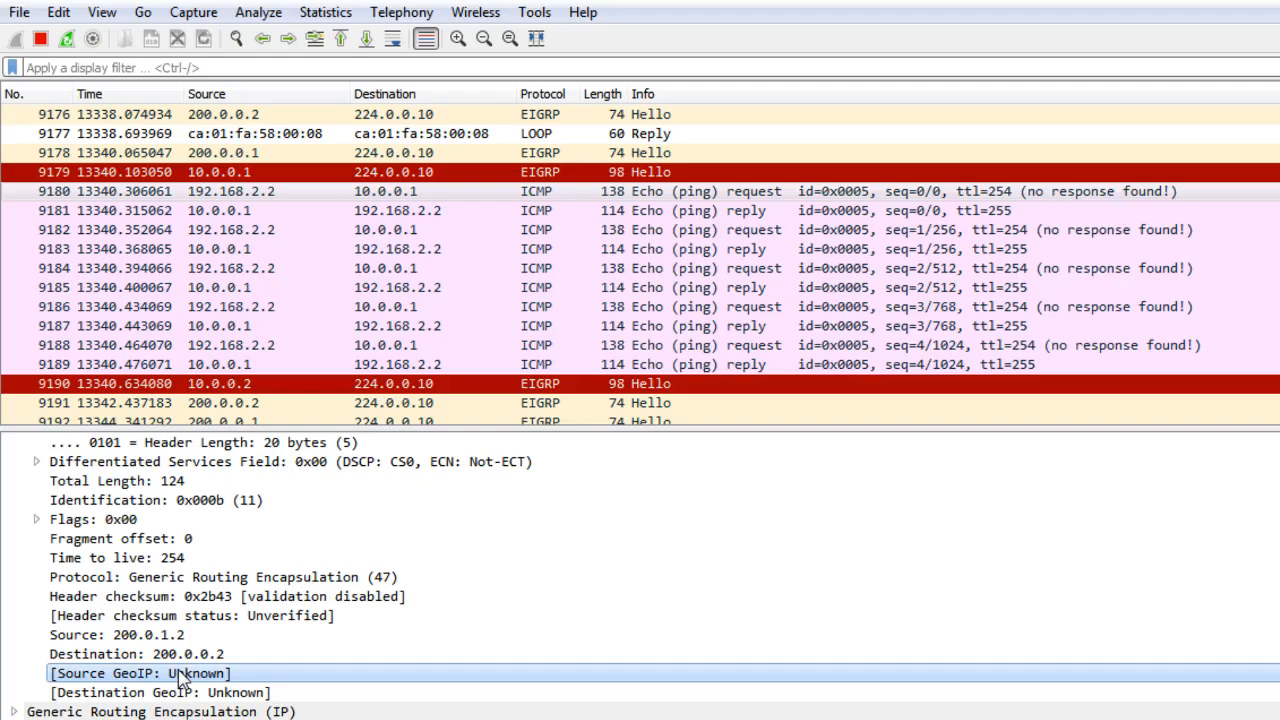
click(200, 692)
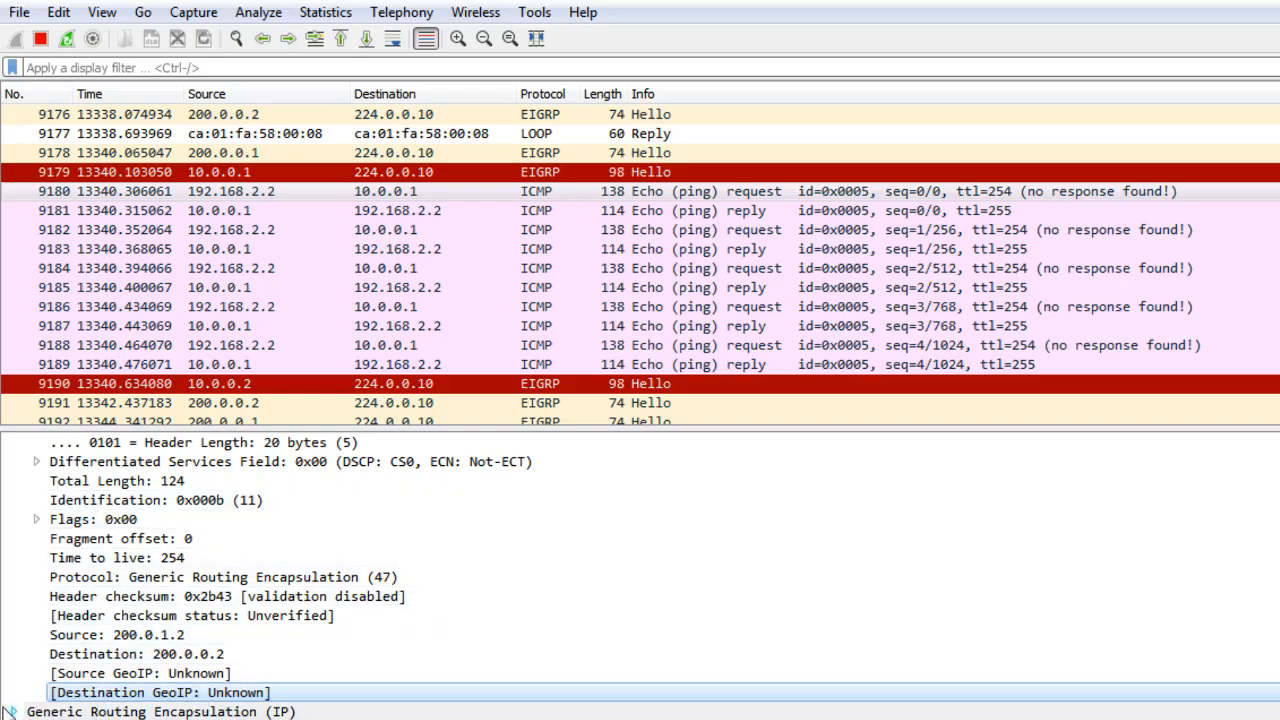
Expand the Generic Routing Encapsulation header and its flags and version field.
click(14, 711)
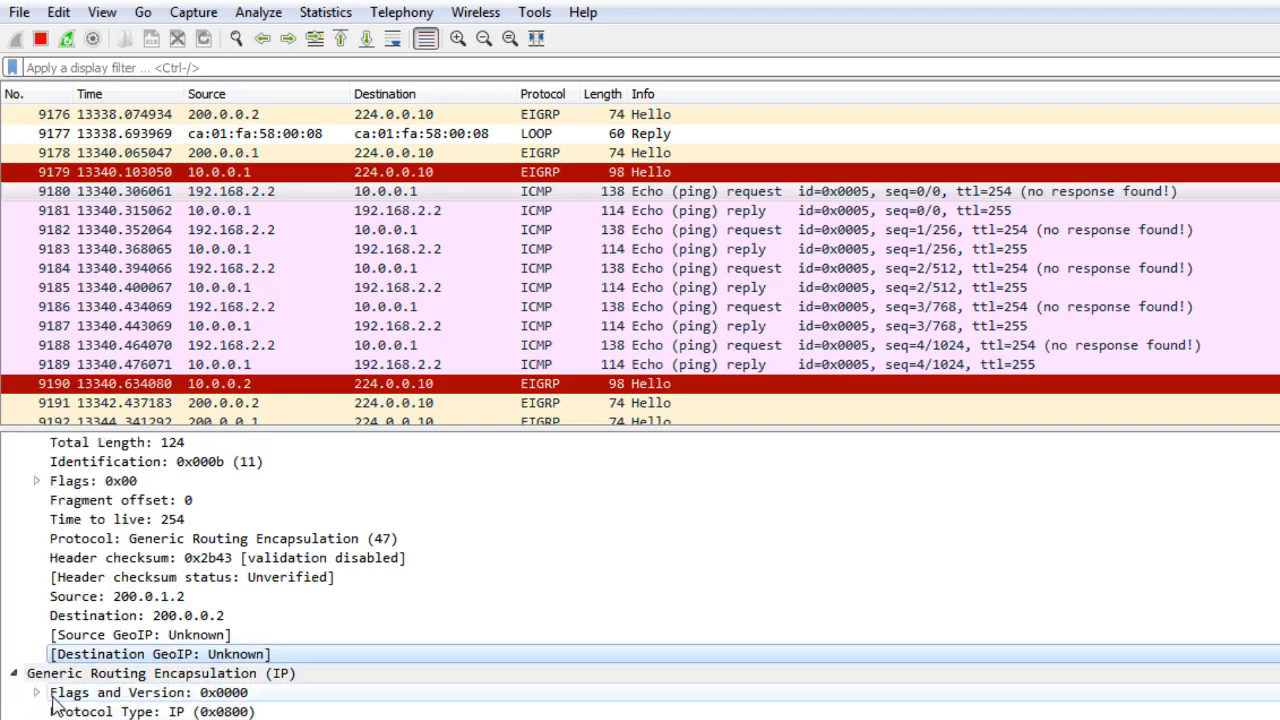
click(36, 692)
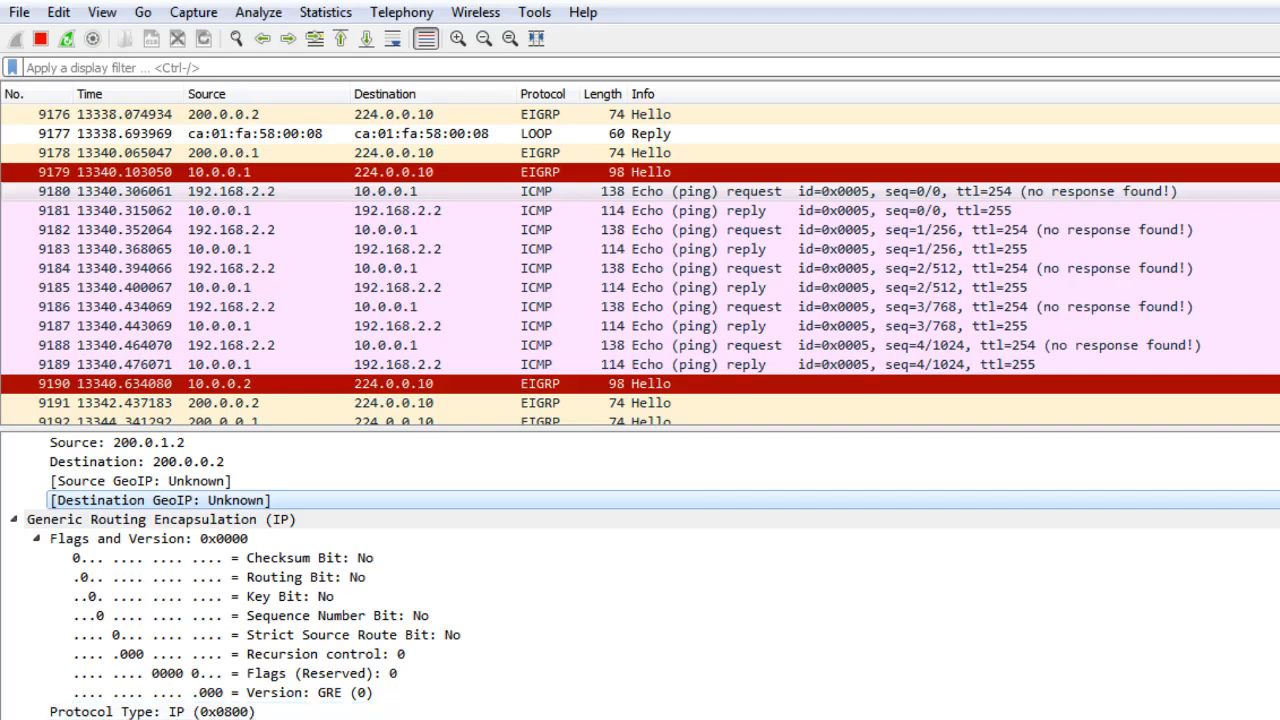
scroll(640, 575, down, 1)
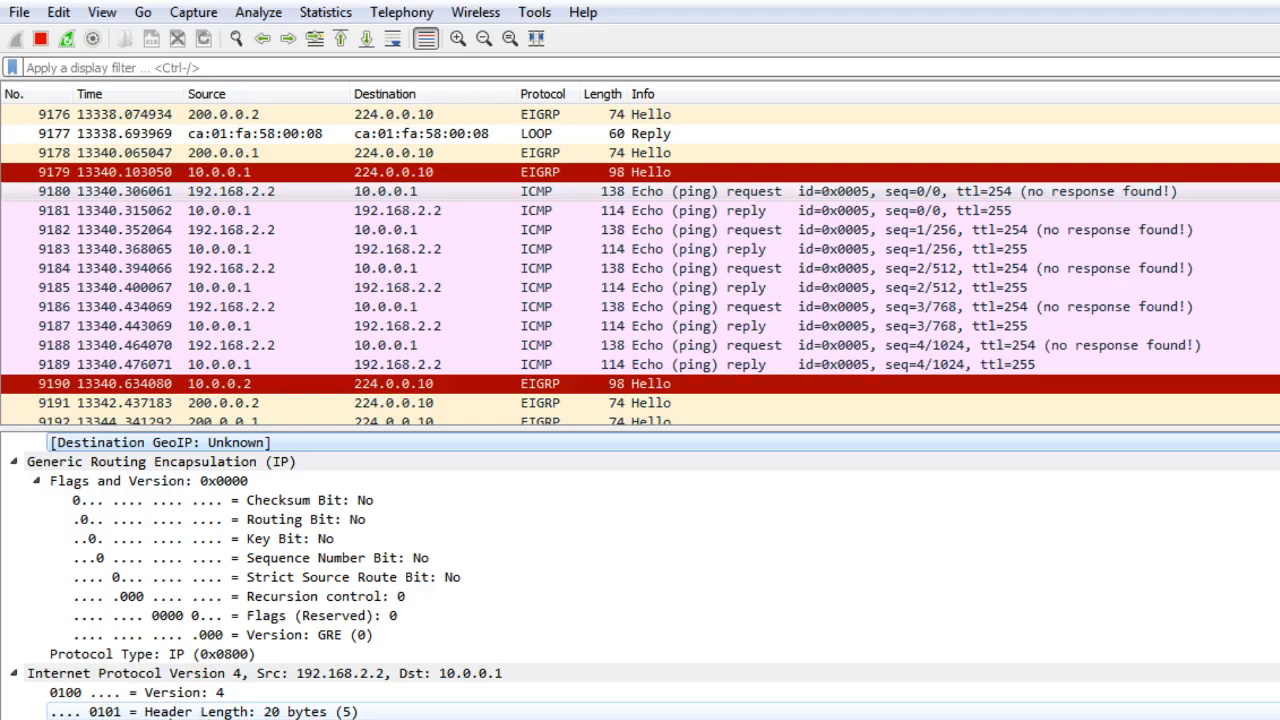
Examine the inner IPv4 header and the ICMP echo request fields carried inside the GRE packet.
click(225, 712)
click(242, 676)
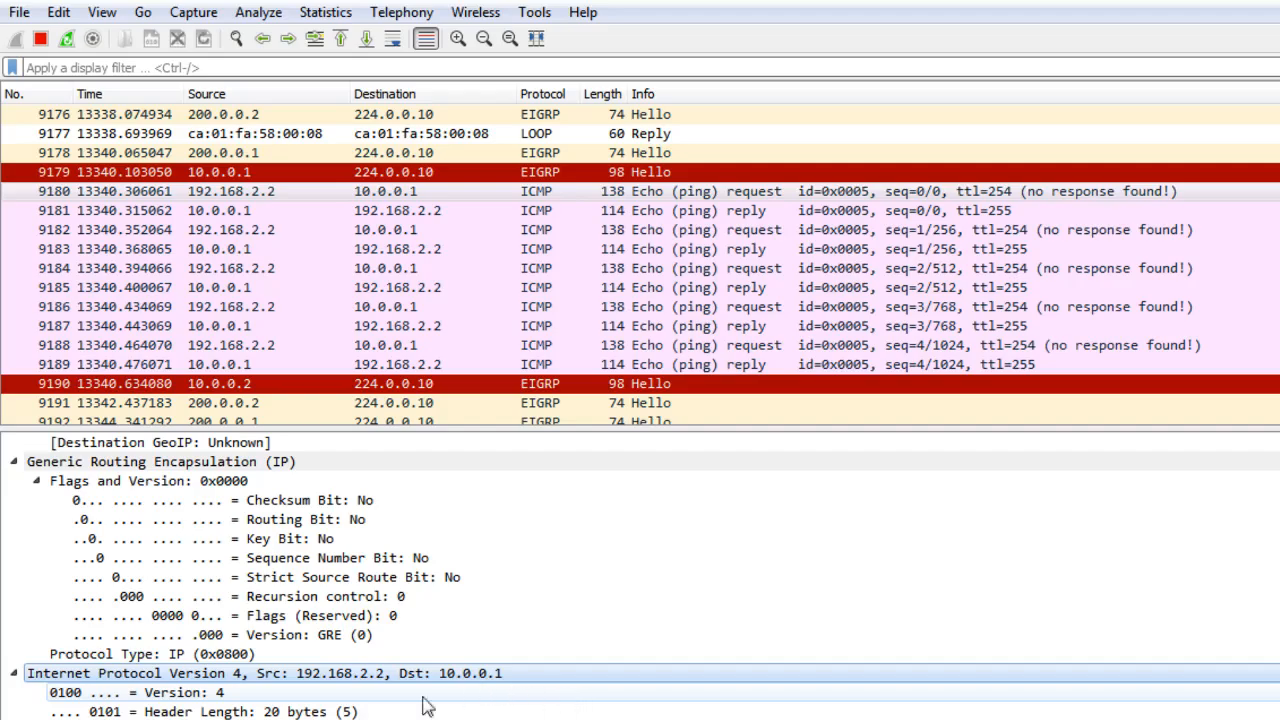
scroll(113, 680, down, 1)
scroll(113, 680, down, 2)
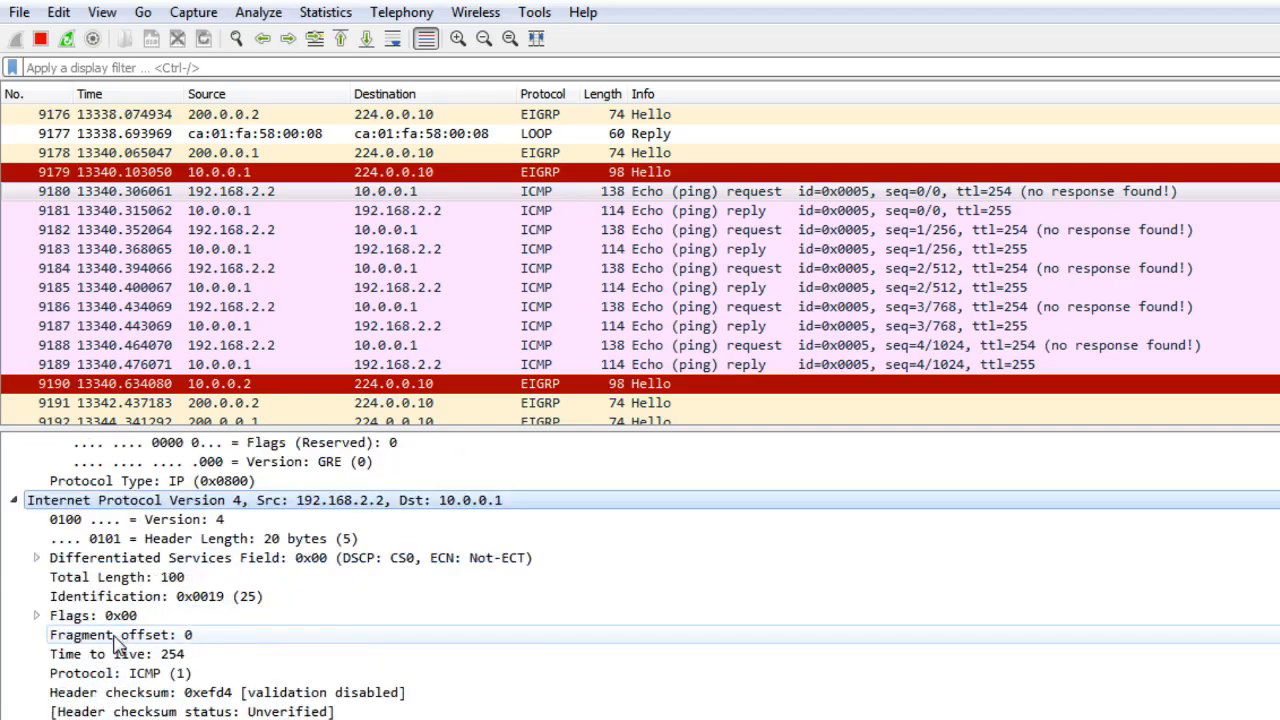
scroll(148, 713, down, 1)
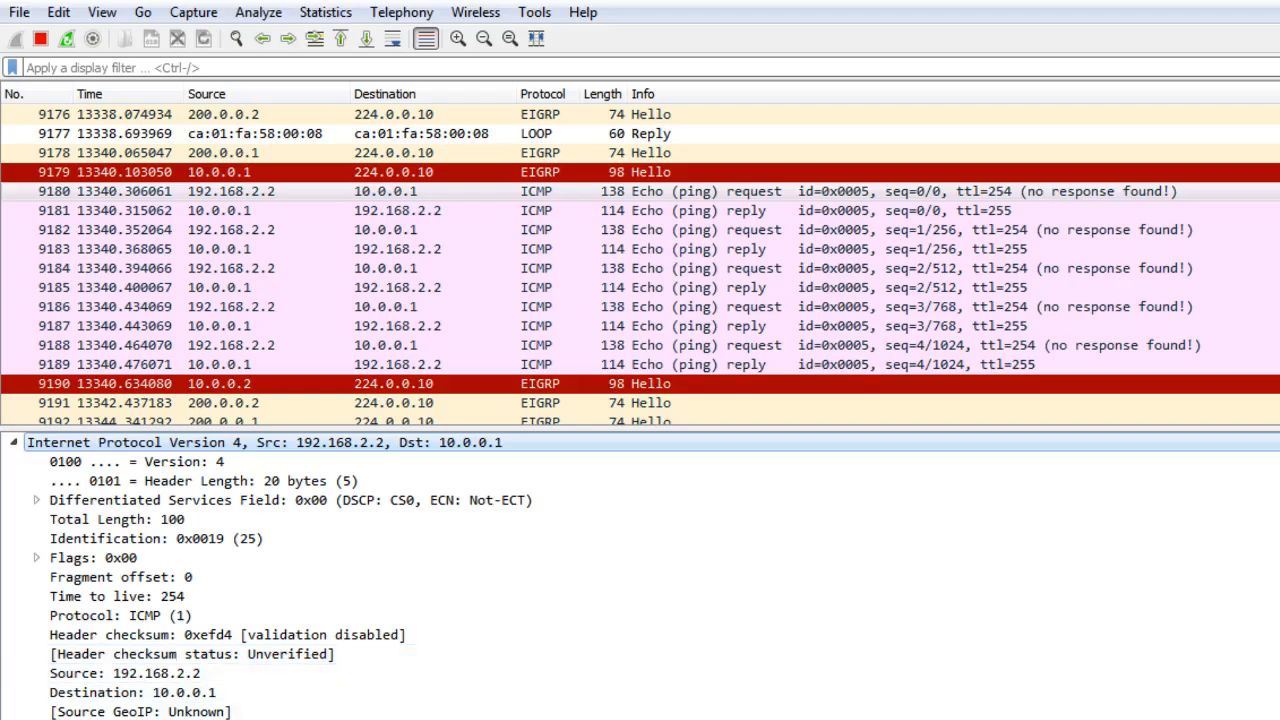
scroll(365, 567, up, 4)
scroll(365, 567, up, 4)
scroll(365, 567, down, 8)
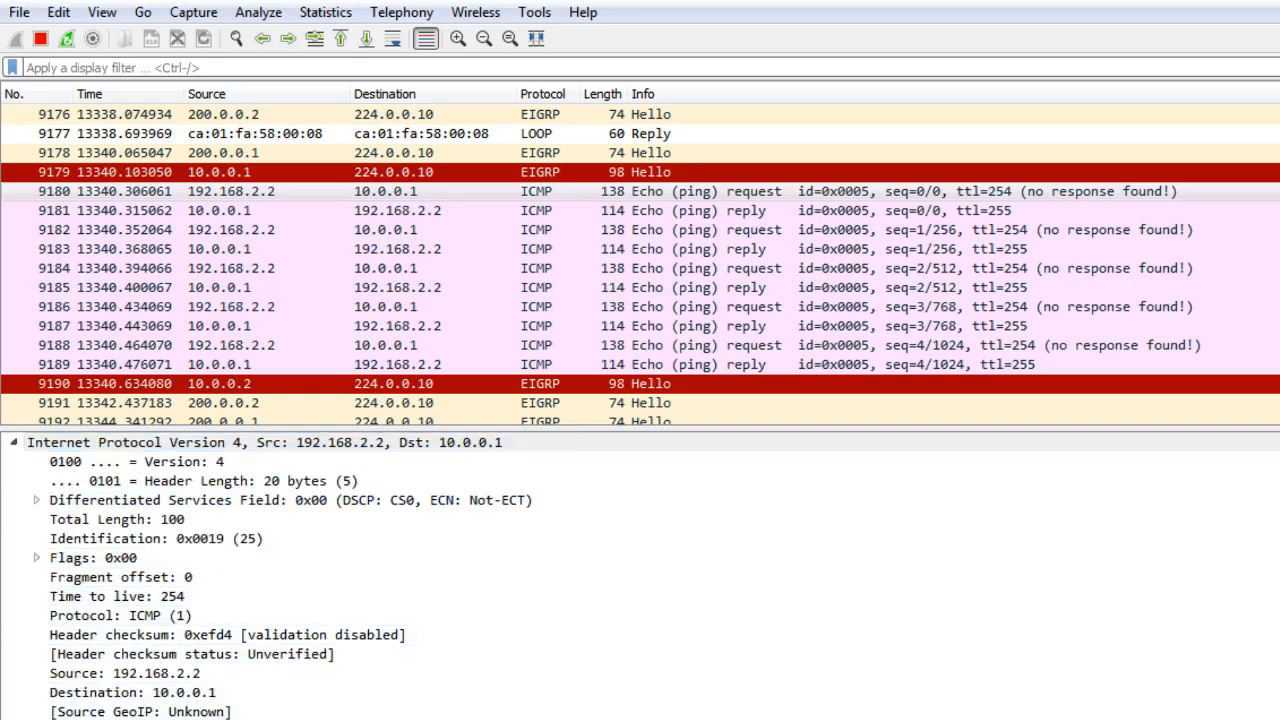
scroll(165, 640, down, 3)
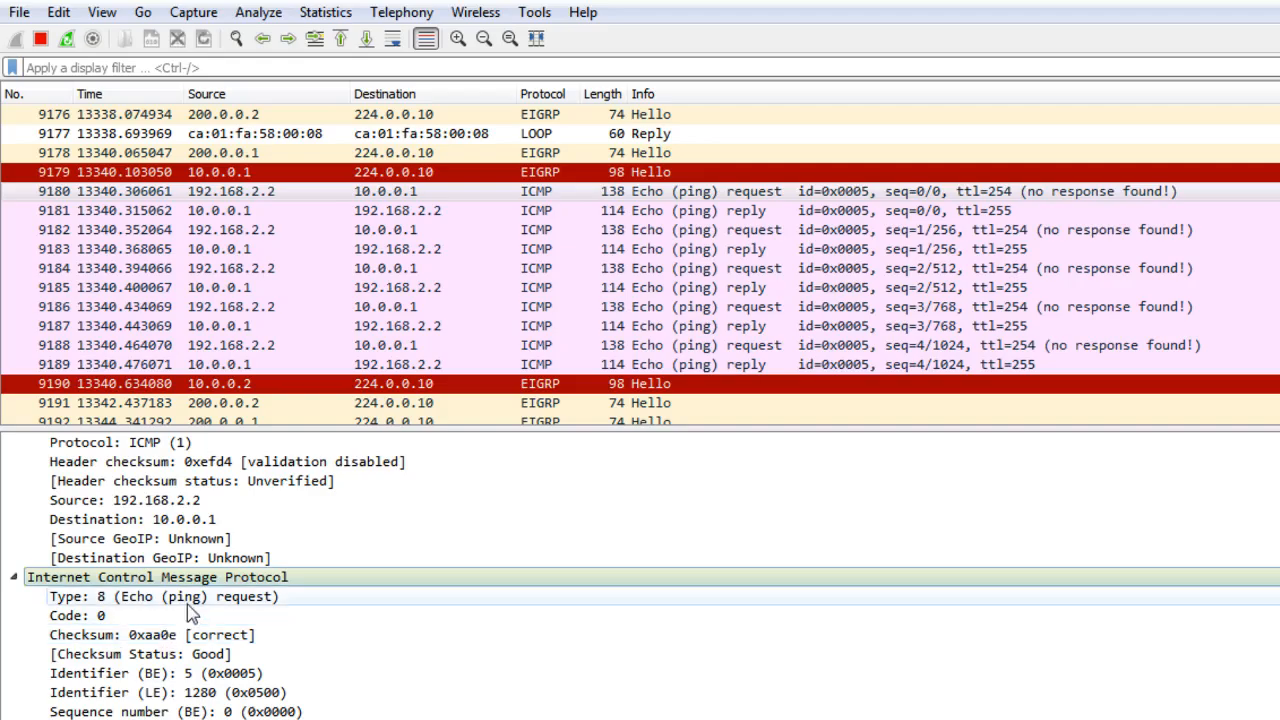
scroll(165, 692, down, 1)
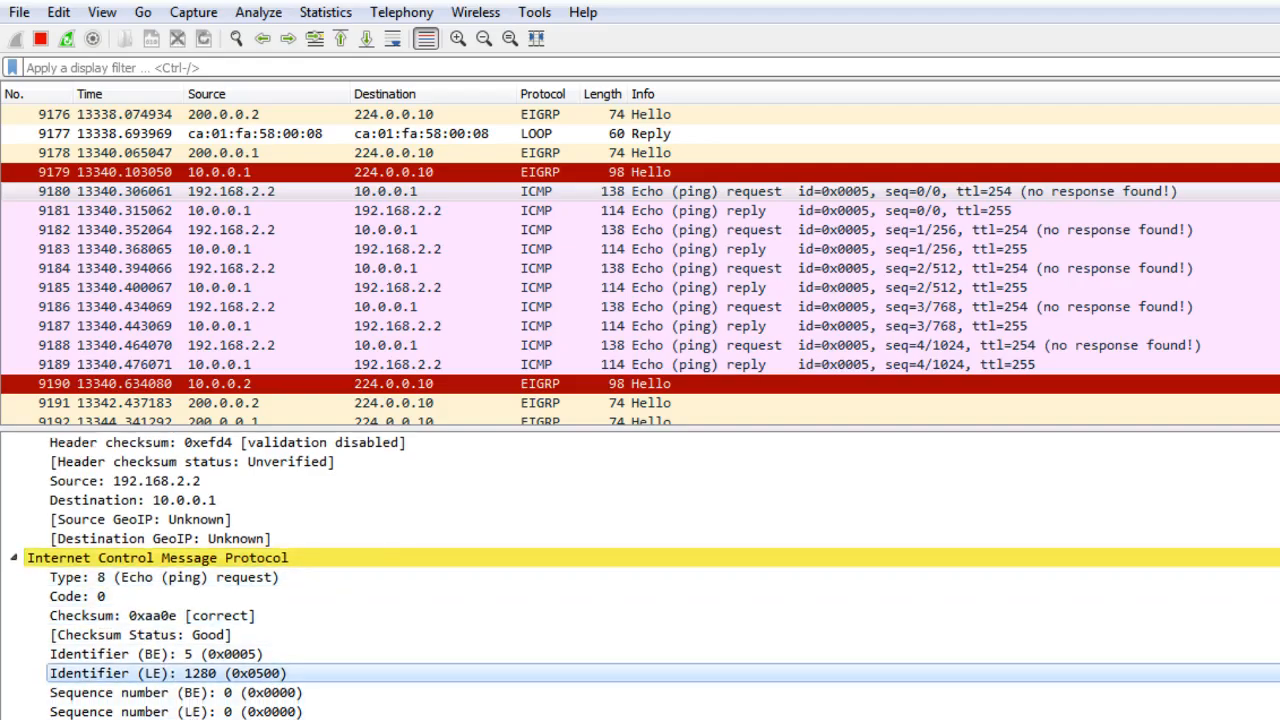
scroll(165, 673, down, 1)
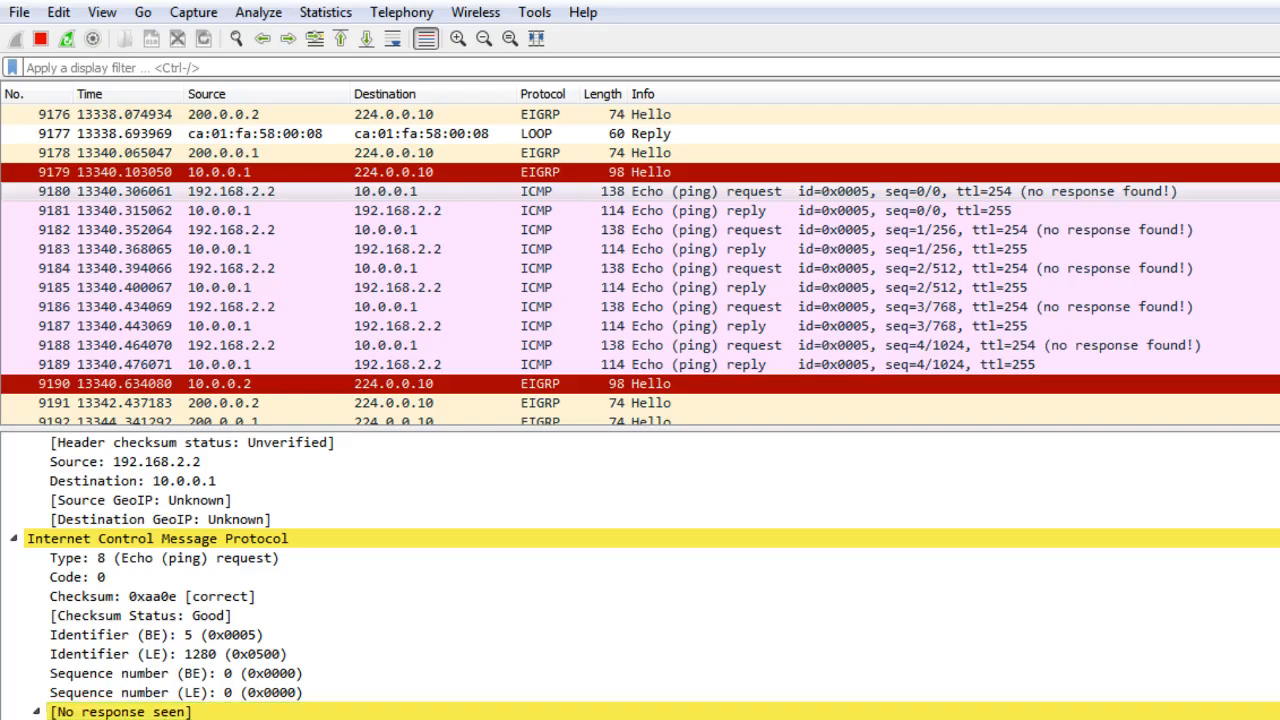
scroll(645, 578, down, 2)
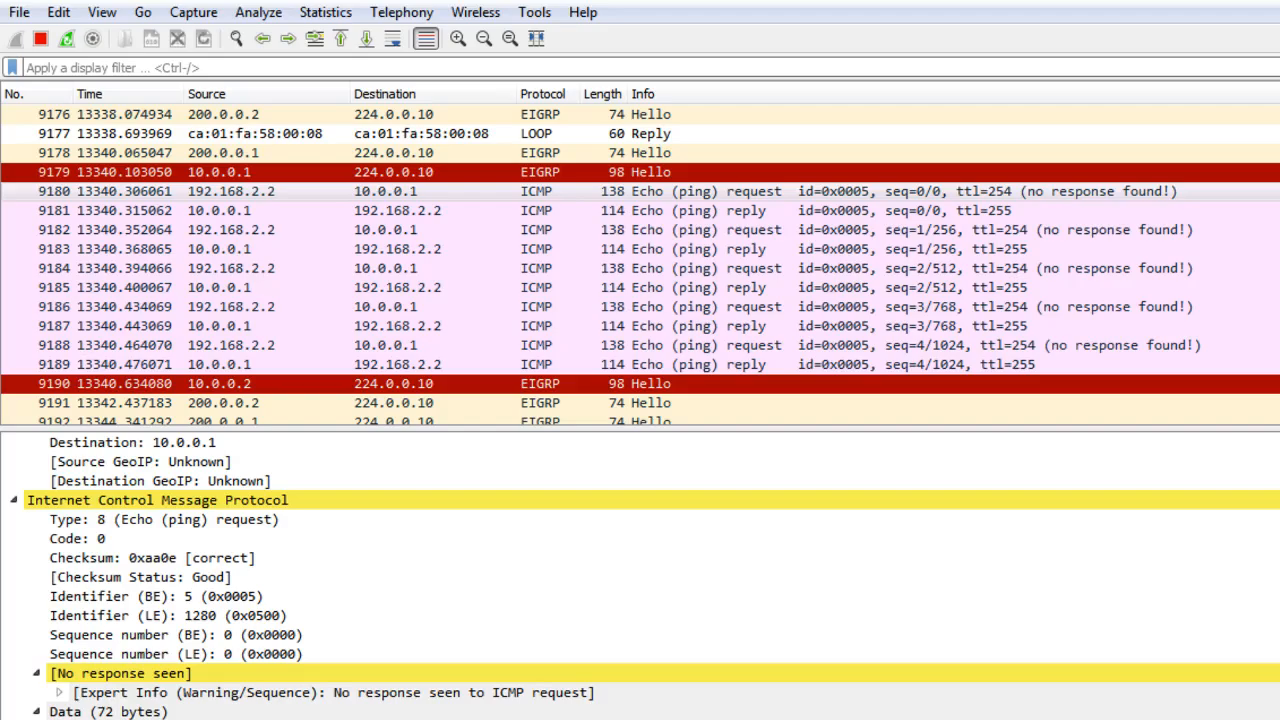
Collapse all expanded protocol layers of the packet to show its encapsulation stack, then switch to the other application window.
click(13, 499)
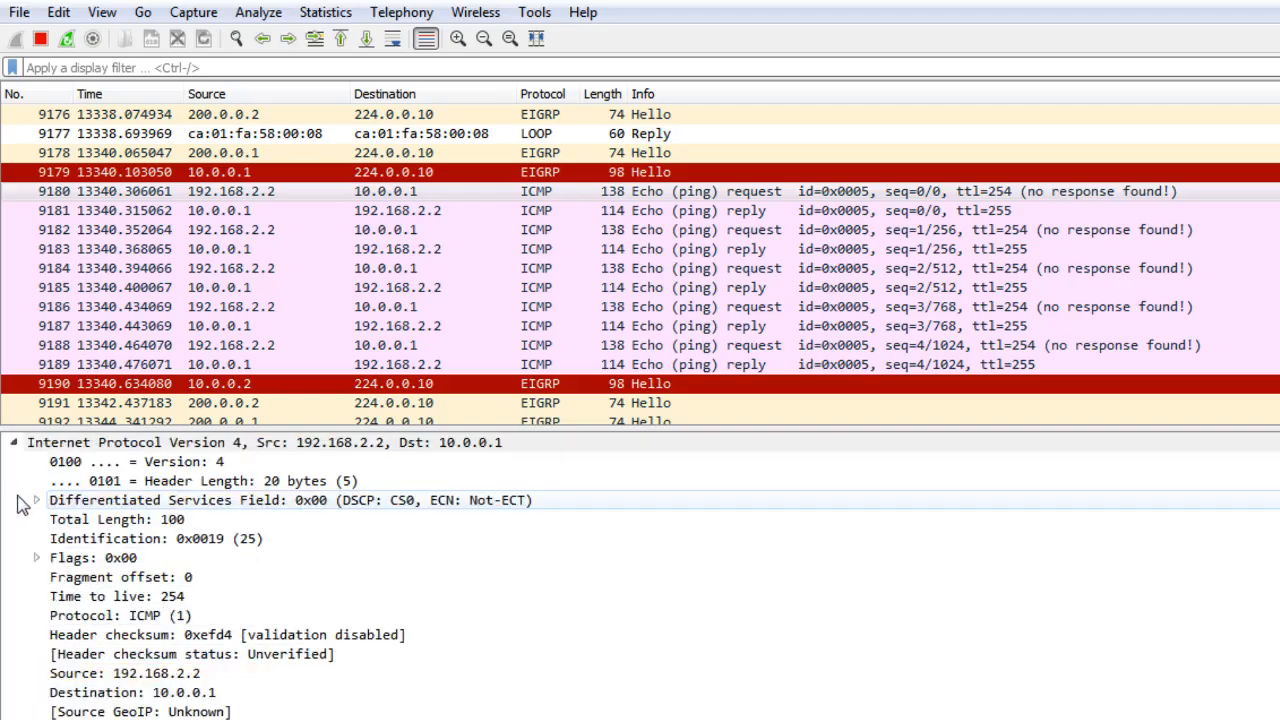
scroll(24, 461, up, 8)
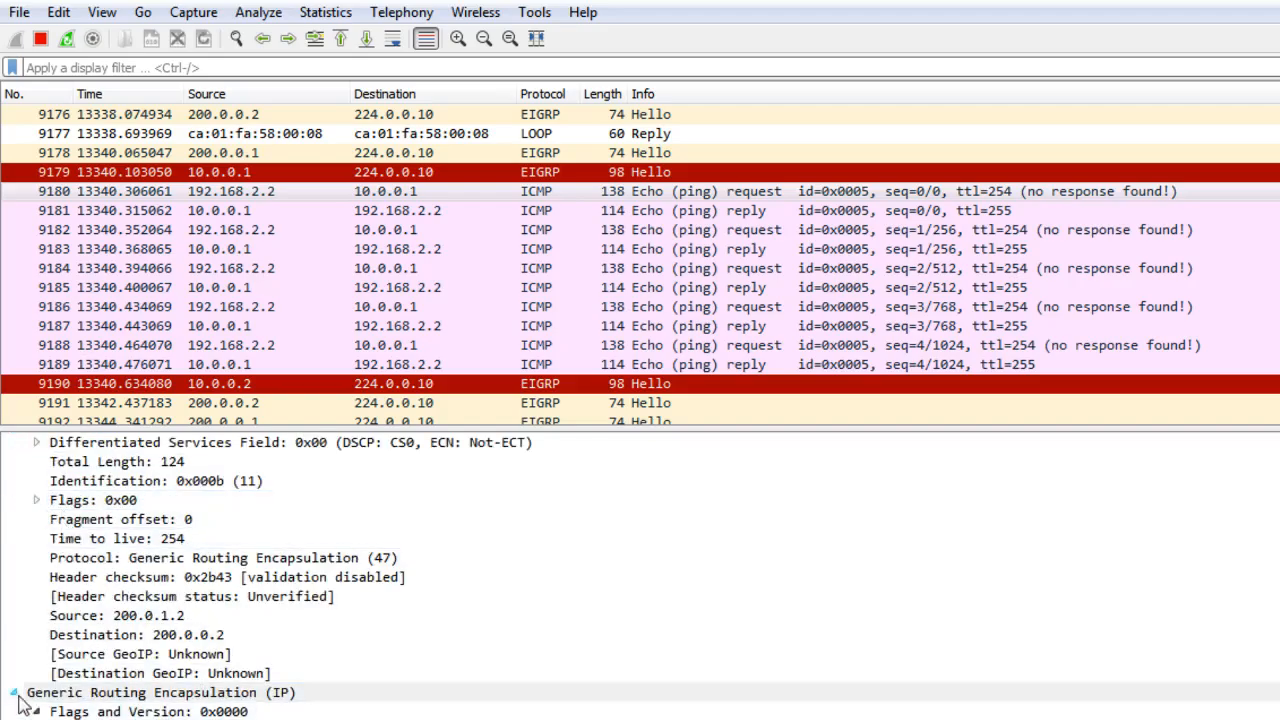
click(18, 692)
scroll(28, 695, up, 4)
scroll(23, 594, up, 6)
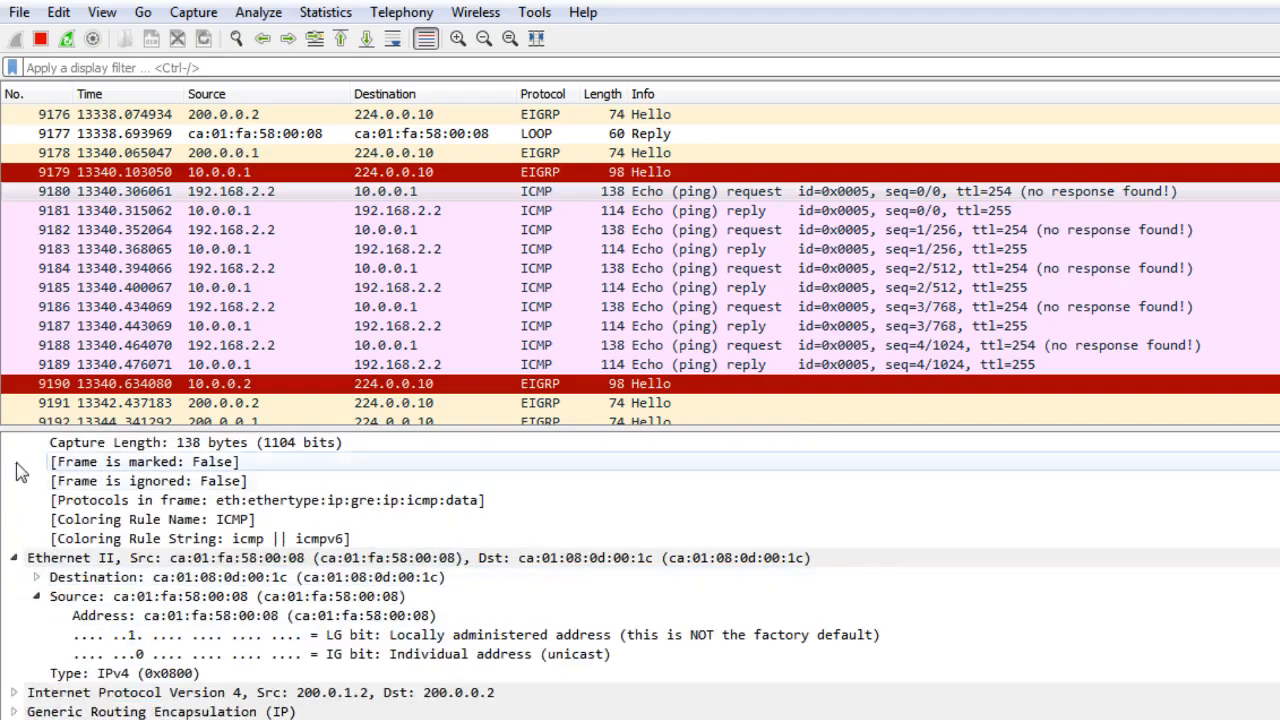
click(13, 442)
click(14, 461)
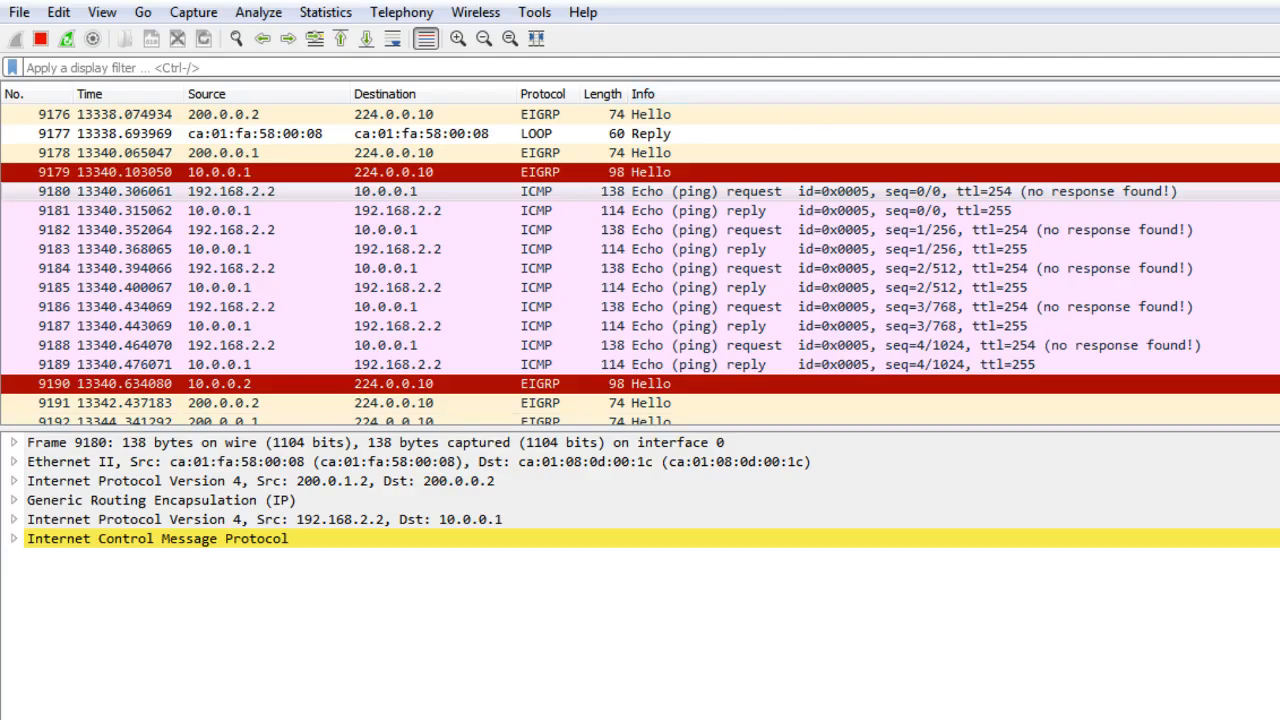
key(alt+Tab)
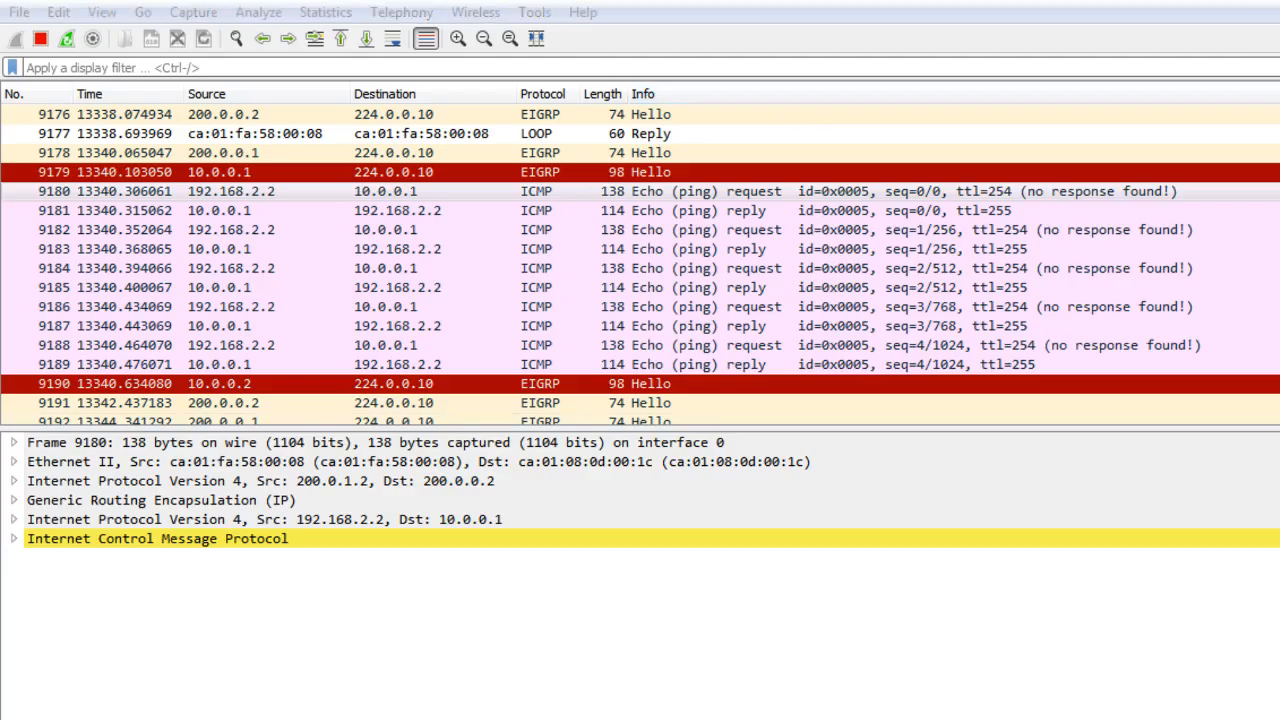